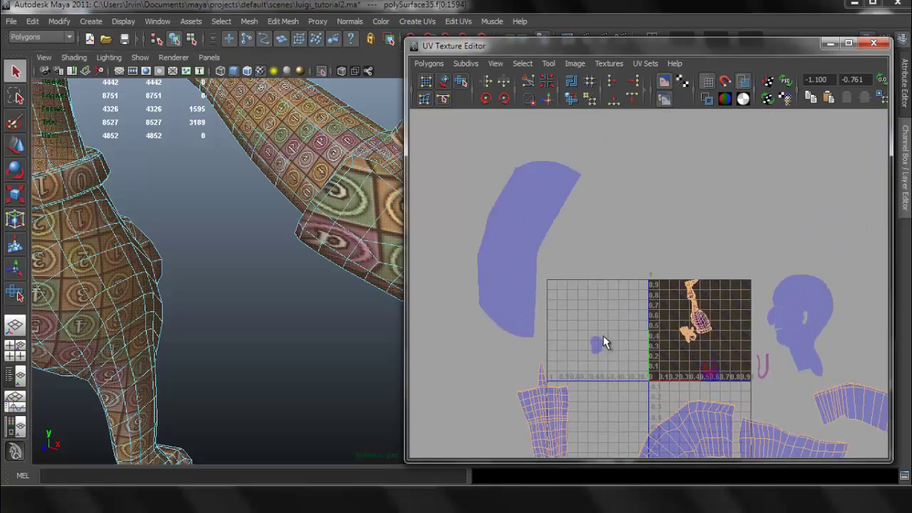
Step: Select the whole UV shell of one overlapping hand half and move it clear of the other half
{"action": "scroll", "coordinate": [691, 324], "scroll_direction": "up", "scroll_amount": 5}
{"action": "middle_click_drag", "start_coordinate": [671, 276], "coordinate": [602, 188], "text": "alt"}
{"action": "scroll", "coordinate": [686, 306], "scroll_direction": "up", "scroll_amount": 2}
{"action": "scroll", "coordinate": [685, 307], "scroll_direction": "up", "scroll_amount": 5}
{"action": "middle_click_drag", "start_coordinate": [686, 279], "coordinate": [599, 126], "text": "alt"}
{"action": "right_click_drag", "start_coordinate": [617, 261], "coordinate": [673, 261]}
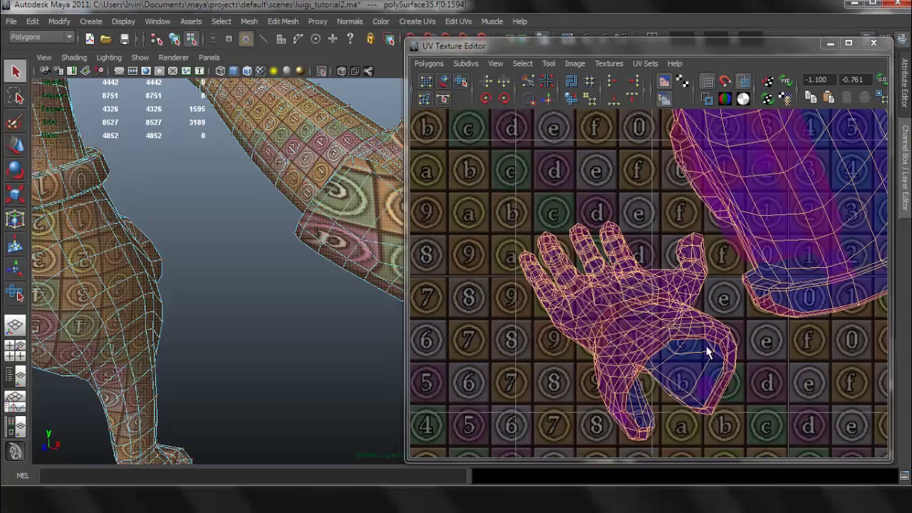
{"action": "left_click", "coordinate": [694, 236]}
{"action": "right_click_drag", "start_coordinate": [696, 238], "coordinate": [721, 228], "text": "ctrl"}
{"action": "scroll", "coordinate": [647, 313], "scroll_direction": "down", "scroll_amount": 2}
{"action": "key", "text": "w"}
{"action": "left_click_drag", "start_coordinate": [630, 305], "coordinate": [450, 163]}
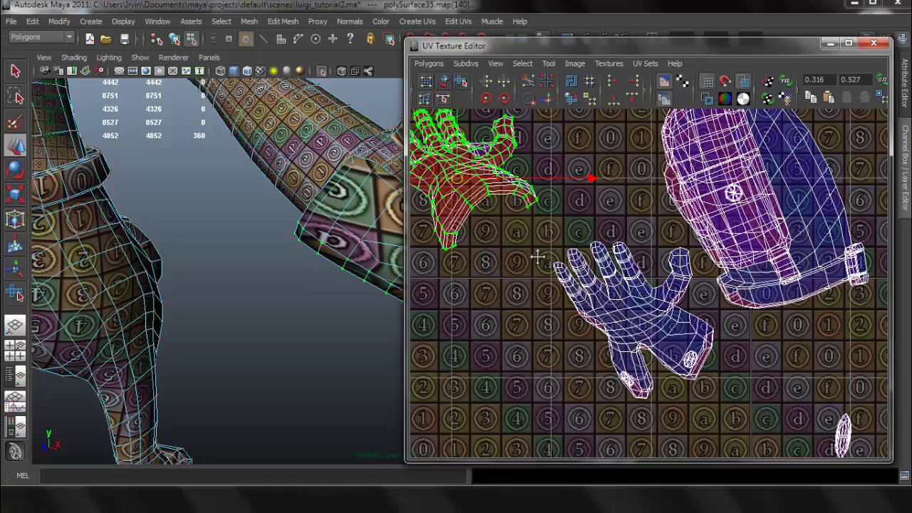
Step: Convert the separated hand shell to faces, apply Planar Mapping, and place the new shell outside the texture square
{"action": "middle_click_drag", "start_coordinate": [537, 256], "coordinate": [558, 301], "text": "alt"}
{"action": "middle_click_drag", "start_coordinate": [311, 209], "coordinate": [148, 213], "text": "alt"}
{"action": "middle_click_drag", "start_coordinate": [270, 262], "coordinate": [261, 240], "text": "alt"}
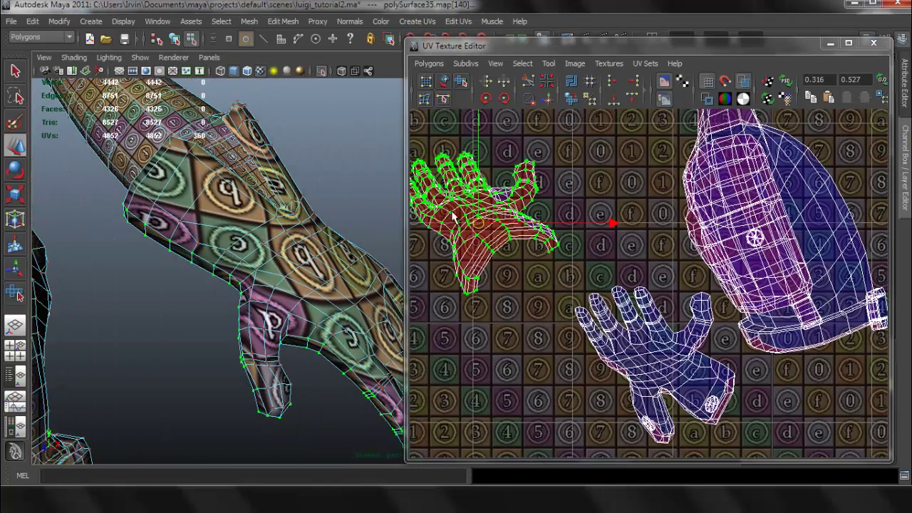
{"action": "right_click_drag", "start_coordinate": [459, 188], "coordinate": [466, 215], "text": "ctrl"}
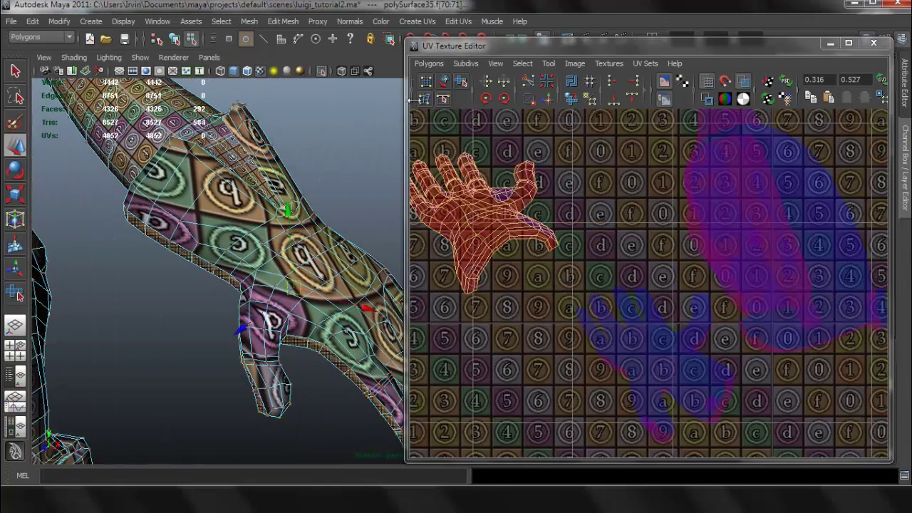
{"action": "left_click", "coordinate": [418, 21]}
{"action": "left_click", "coordinate": [470, 45]}
{"action": "scroll", "coordinate": [702, 232], "scroll_direction": "down", "scroll_amount": 10}
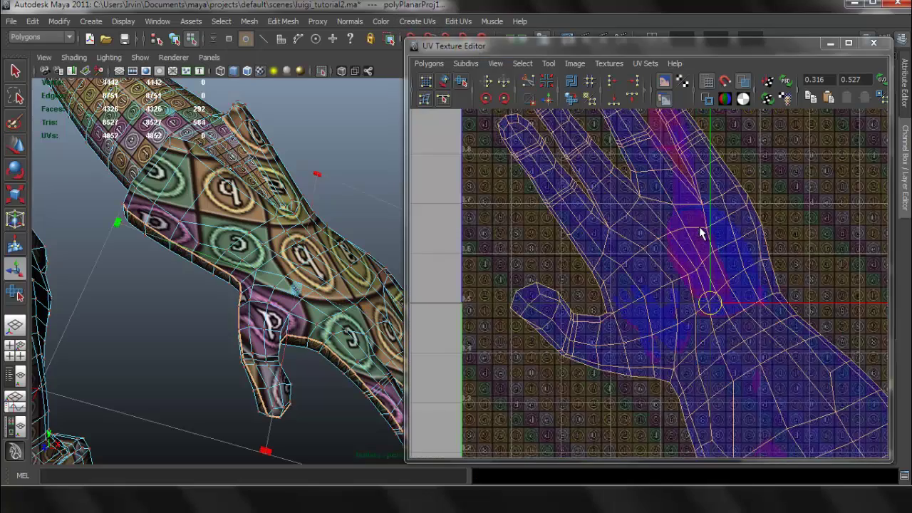
{"action": "left_click_drag", "start_coordinate": [670, 291], "coordinate": [458, 126]}
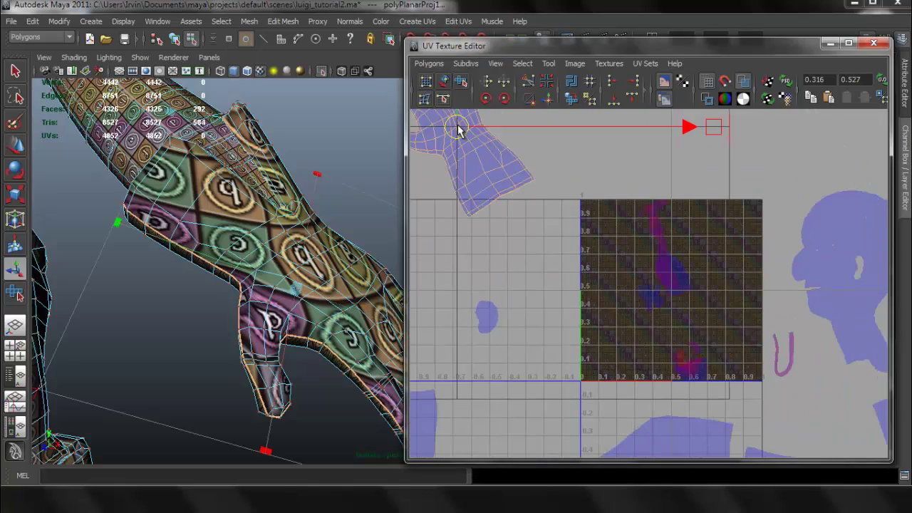
Step: Select the remaining hand half's shell, convert it to faces, planar-map it, and move the result above the texture square
{"action": "scroll", "coordinate": [626, 272], "scroll_direction": "up", "scroll_amount": 5}
{"action": "scroll", "coordinate": [629, 278], "scroll_direction": "up", "scroll_amount": 6}
{"action": "middle_click_drag", "start_coordinate": [632, 294], "coordinate": [589, 248], "text": "alt"}
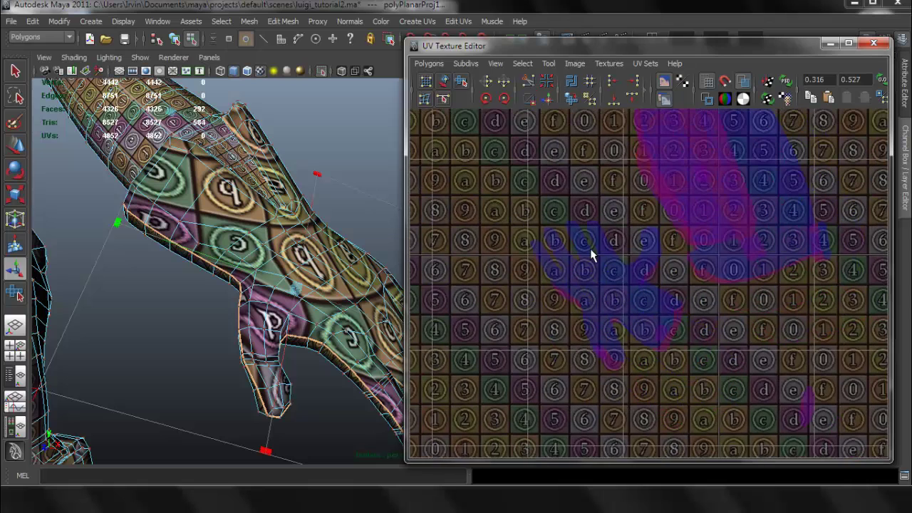
{"action": "right_click_drag", "start_coordinate": [590, 248], "coordinate": [635, 247]}
{"action": "left_click_drag", "start_coordinate": [588, 210], "coordinate": [599, 229]}
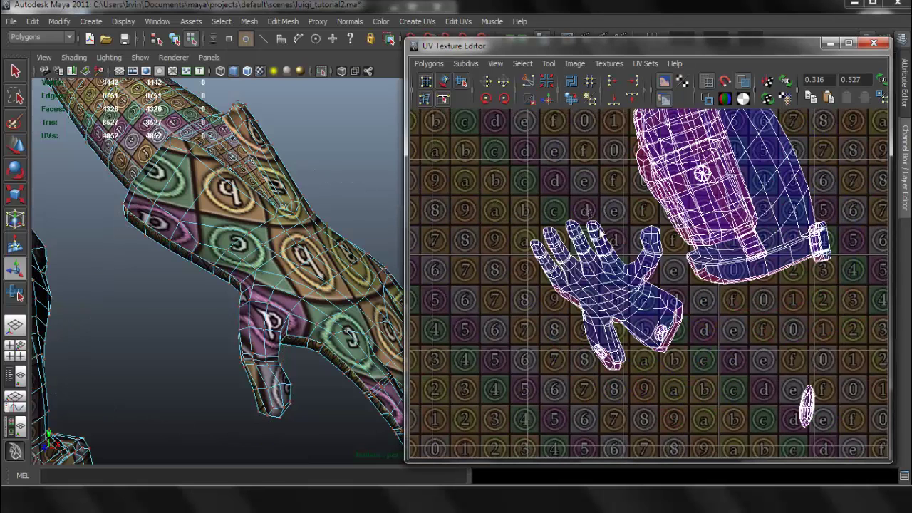
{"action": "right_click_drag", "start_coordinate": [606, 233], "coordinate": [667, 213], "text": "ctrl"}
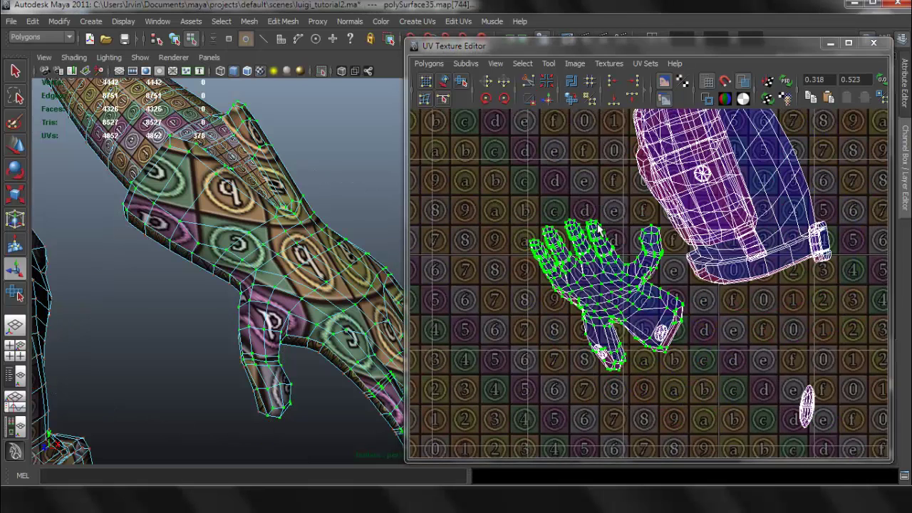
{"action": "right_click_drag", "start_coordinate": [596, 225], "coordinate": [597, 238], "text": "ctrl"}
{"action": "left_click", "coordinate": [407, 22]}
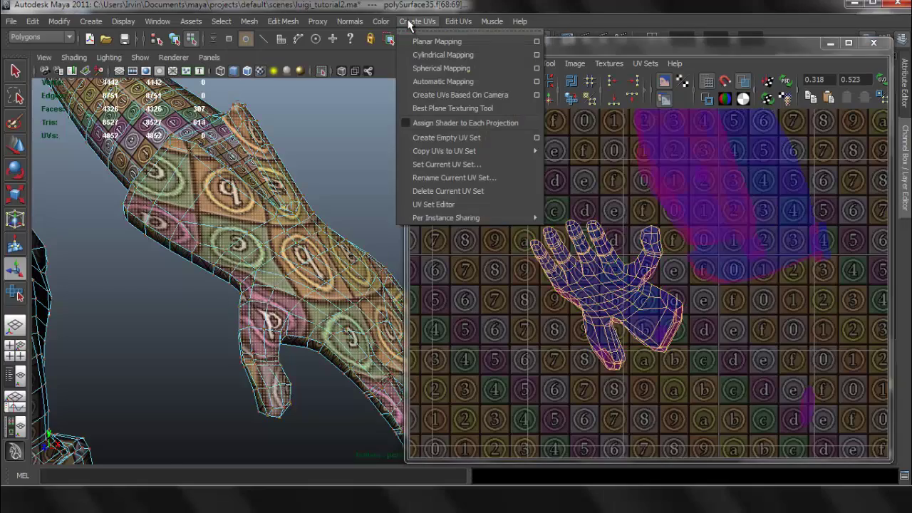
{"action": "left_click", "coordinate": [486, 80]}
{"action": "scroll", "coordinate": [677, 221], "scroll_direction": "down", "scroll_amount": 6}
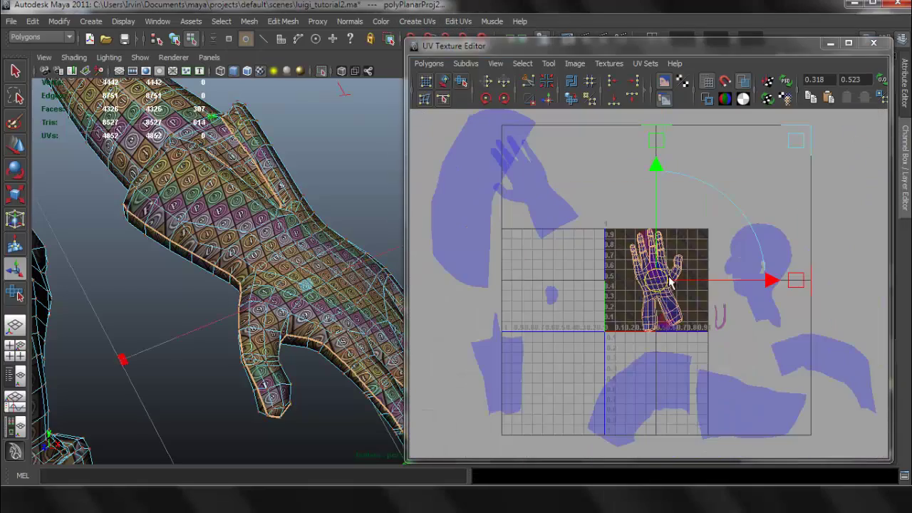
{"action": "left_click_drag", "start_coordinate": [659, 281], "coordinate": [646, 162]}
Step: Select all UVs of the newly projected hand shell and activate the Smooth UV Tool
{"action": "middle_click_drag", "start_coordinate": [628, 193], "coordinate": [612, 299], "text": "alt"}
{"action": "scroll", "coordinate": [643, 245], "scroll_direction": "up", "scroll_amount": 8}
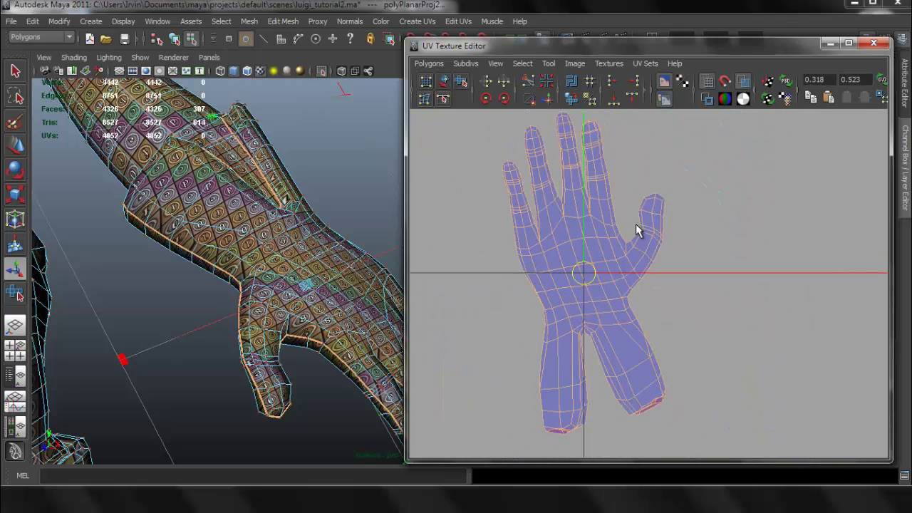
{"action": "right_click_drag", "start_coordinate": [623, 213], "coordinate": [659, 211]}
{"action": "left_click_drag", "start_coordinate": [650, 185], "coordinate": [674, 219]}
{"action": "scroll", "coordinate": [658, 215], "scroll_direction": "up", "scroll_amount": 2}
{"action": "right_click_drag", "start_coordinate": [656, 193], "coordinate": [681, 180], "text": "ctrl"}
{"action": "left_click", "coordinate": [550, 64]}
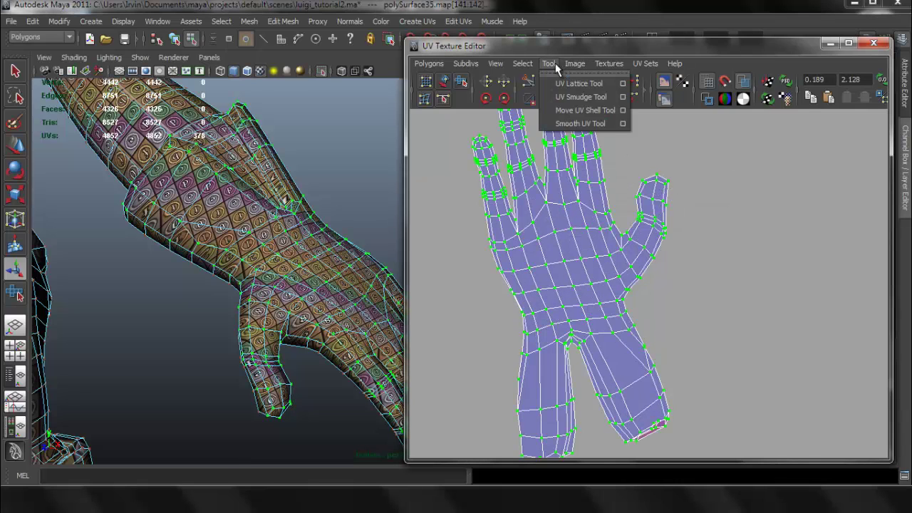
{"action": "left_click", "coordinate": [560, 139]}
Step: Try to unfold the entire hand shell strongly with the Smooth UV Tool, and undo the smoothing
{"action": "mouse_move", "coordinate": [463, 442]}
{"action": "left_mouse_down"}
{"action": "mouse_move", "coordinate": [476, 437]}
{"action": "mouse_move", "coordinate": [416, 439]}
{"action": "left_mouse_up"}
{"action": "left_click_drag", "start_coordinate": [473, 438], "coordinate": [687, 416]}
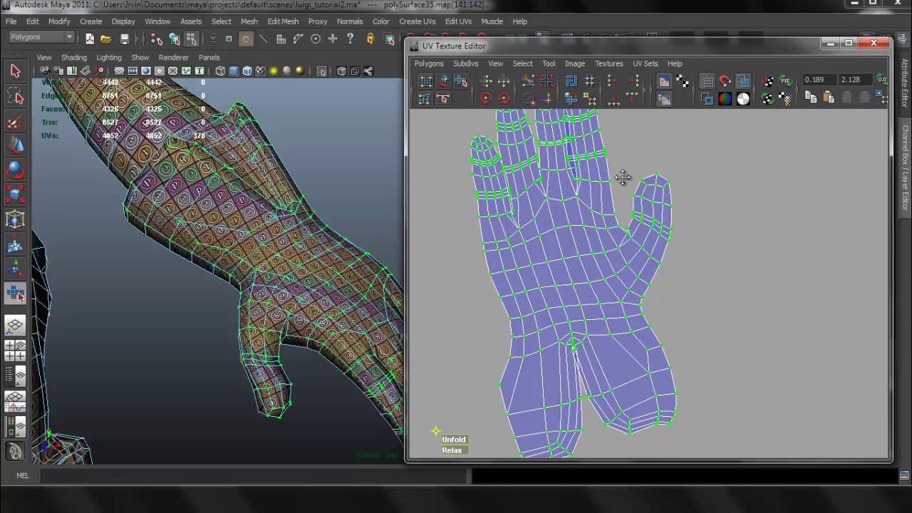
{"action": "middle_click_drag", "start_coordinate": [623, 177], "coordinate": [627, 215], "text": "alt"}
{"action": "scroll", "coordinate": [624, 216], "scroll_direction": "up", "scroll_amount": 5}
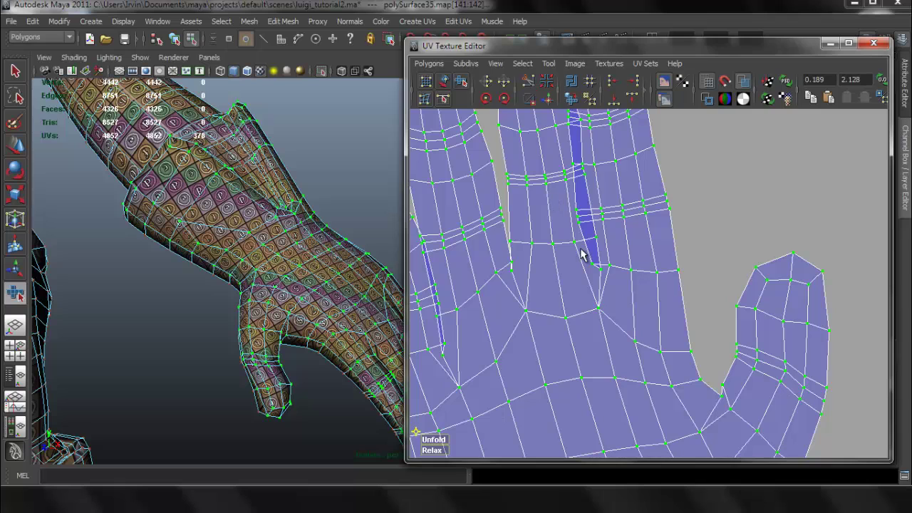
{"action": "scroll", "coordinate": [610, 223], "scroll_direction": "down", "scroll_amount": 5}
{"action": "middle_click_drag", "start_coordinate": [654, 340], "coordinate": [633, 218], "text": "alt"}
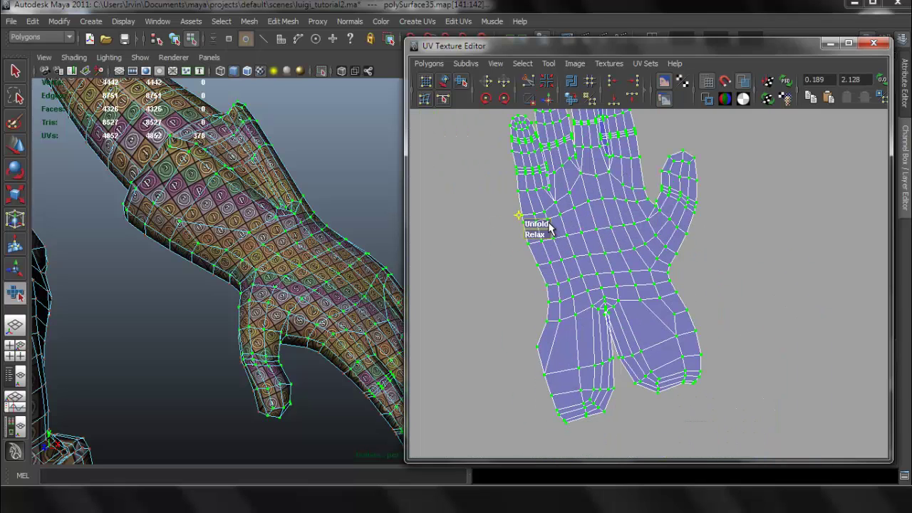
{"action": "left_click_drag", "start_coordinate": [549, 224], "coordinate": [505, 222]}
{"action": "left_click_drag", "start_coordinate": [352, 208], "coordinate": [352, 208]}
{"action": "key", "text": "ctrl+z"}
{"action": "key", "text": "ctrl+z"}
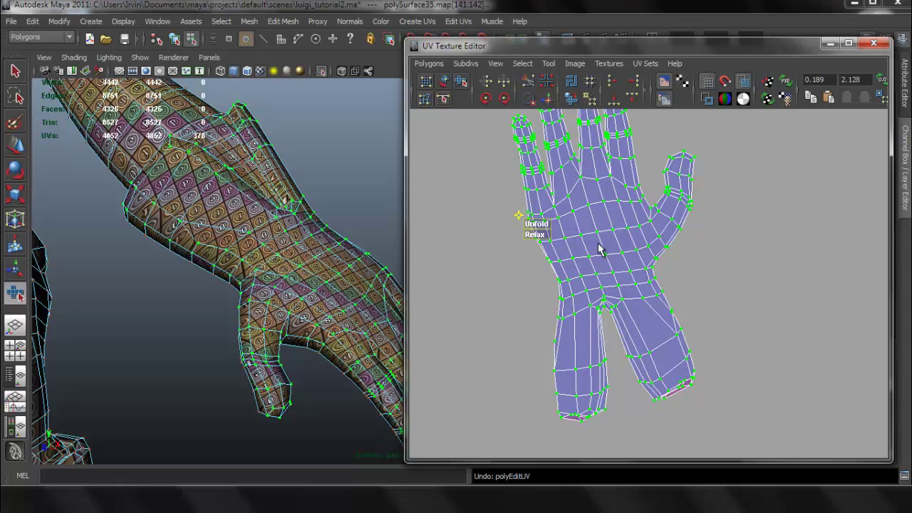
Step: Lightly smooth all UVs of the hand shell with the Smooth UV Tool
{"action": "middle_click_drag", "start_coordinate": [575, 215], "coordinate": [590, 271], "text": "alt"}
{"action": "right_click_drag", "start_coordinate": [591, 271], "coordinate": [651, 270], "text": "alt"}
{"action": "left_click_drag", "start_coordinate": [526, 272], "coordinate": [528, 273]}
{"action": "middle_click_drag", "start_coordinate": [663, 337], "coordinate": [629, 198], "text": "alt"}
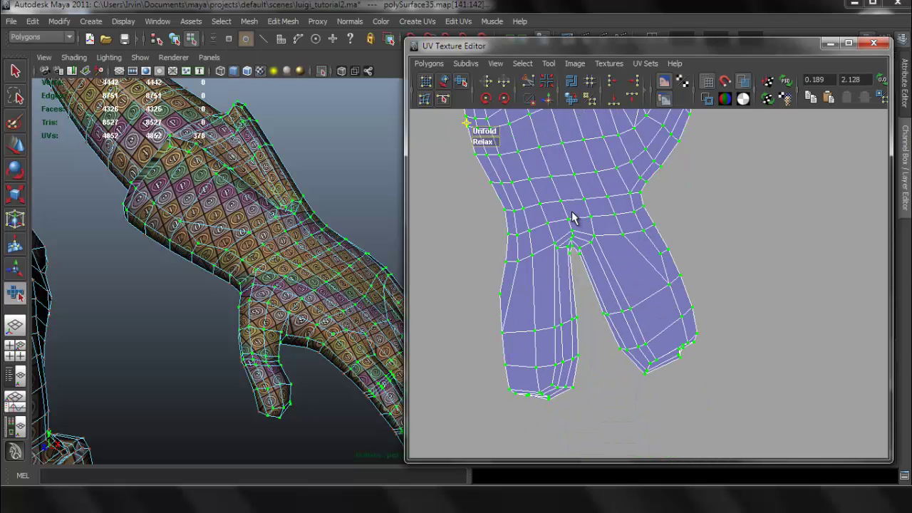
Step: Select the UVs of the wrist and both cuff flaps and unfold them
{"action": "left_click_drag", "start_coordinate": [251, 213], "coordinate": [264, 218], "text": "alt"}
{"action": "scroll", "coordinate": [624, 247], "scroll_direction": "down", "scroll_amount": 3}
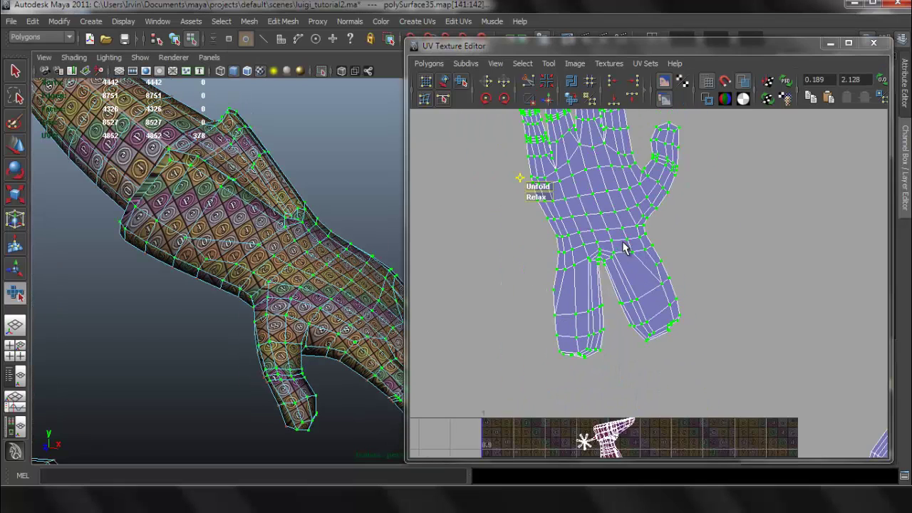
{"action": "left_click_drag", "start_coordinate": [534, 220], "coordinate": [733, 392]}
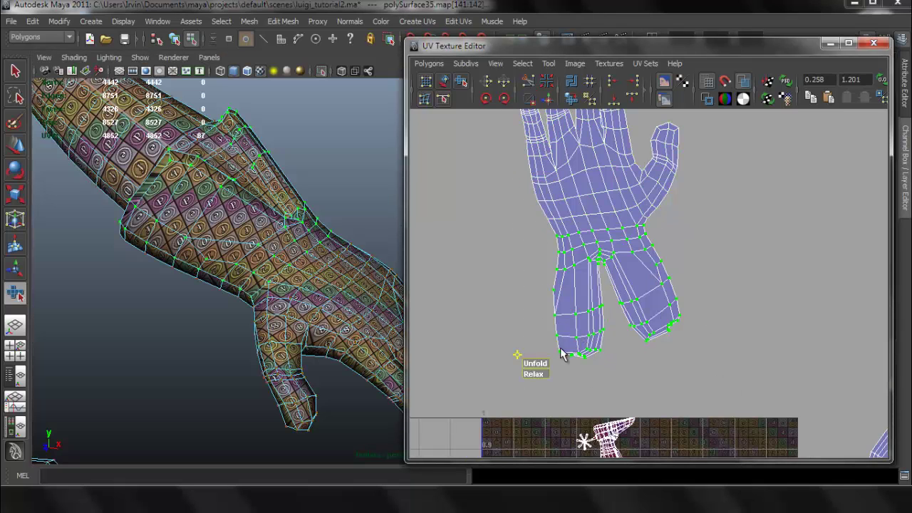
{"action": "left_click_drag", "start_coordinate": [574, 367], "coordinate": [689, 381]}
Step: Select the UVs along the thumb-side edge between palm and wrist and relax them
{"action": "middle_click_drag", "start_coordinate": [675, 228], "coordinate": [669, 299], "text": "alt"}
{"action": "scroll", "coordinate": [649, 269], "scroll_direction": "up", "scroll_amount": 2}
{"action": "left_click_drag", "start_coordinate": [676, 322], "coordinate": [707, 355]}
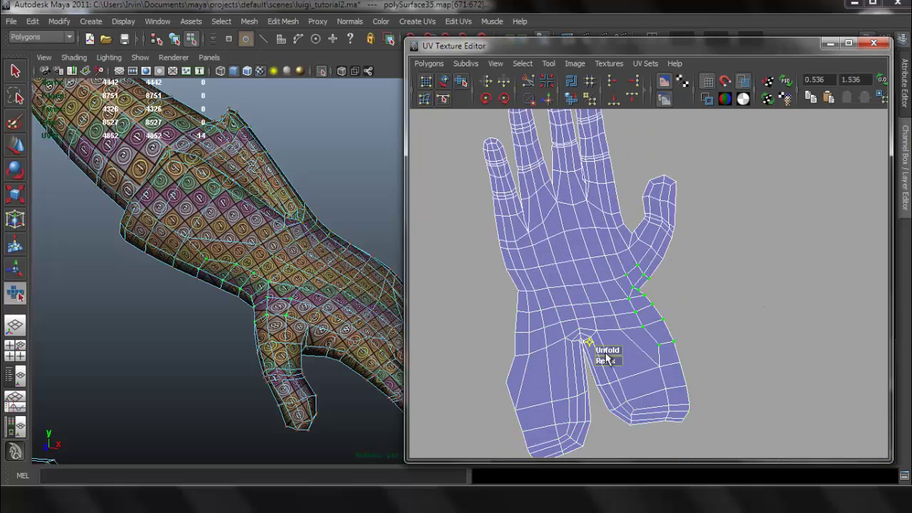
{"action": "left_click_drag", "start_coordinate": [606, 359], "coordinate": [685, 354]}
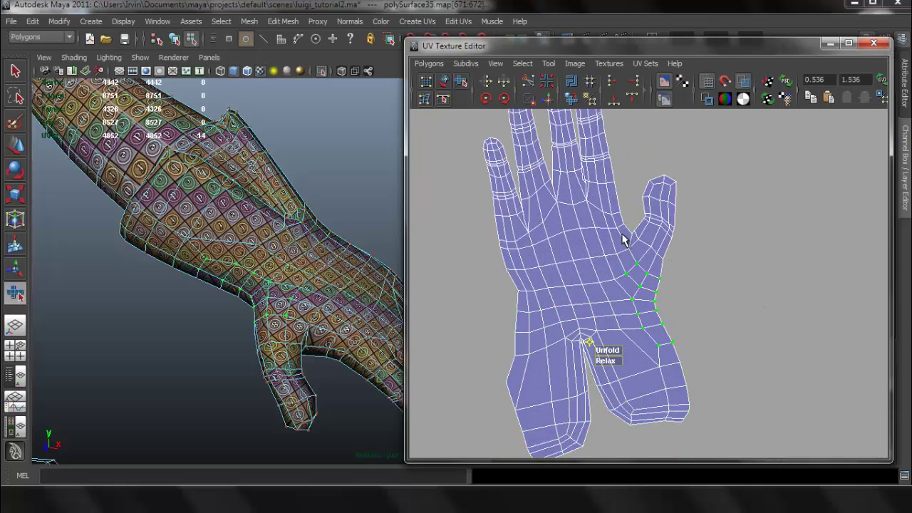
Step: Select the UVs along the little-finger side of the wrist and smooth that edge
{"action": "middle_click_drag", "start_coordinate": [627, 245], "coordinate": [628, 301], "text": "alt"}
{"action": "scroll", "coordinate": [604, 267], "scroll_direction": "up", "scroll_amount": 4}
{"action": "middle_click_drag", "start_coordinate": [593, 264], "coordinate": [630, 269], "text": "alt"}
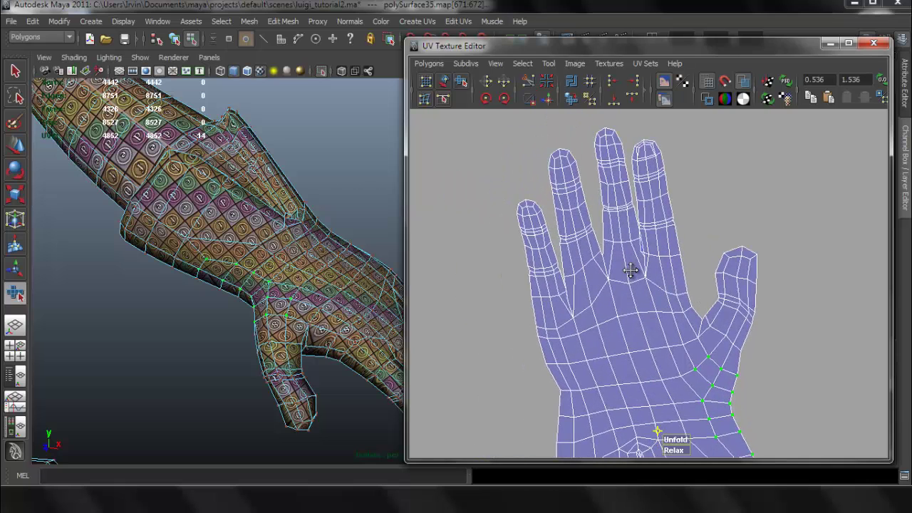
{"action": "scroll", "coordinate": [684, 272], "scroll_direction": "up", "scroll_amount": 3}
{"action": "middle_click_drag", "start_coordinate": [617, 337], "coordinate": [641, 236], "text": "alt"}
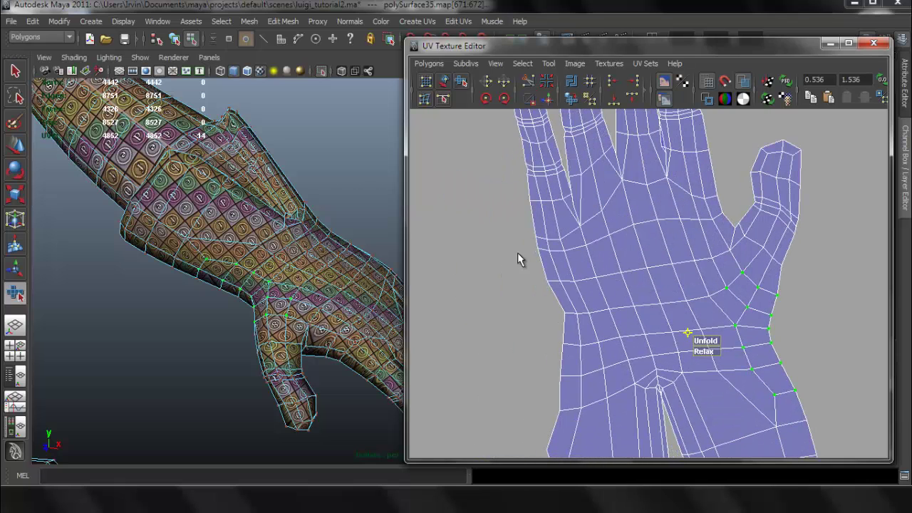
{"action": "left_click_drag", "start_coordinate": [591, 410], "coordinate": [592, 412]}
{"action": "left_click_drag", "start_coordinate": [530, 419], "coordinate": [604, 411]}
Step: Unfold the overlapping UVs at the tip of the slit between the two wrist flaps
{"action": "middle_click_drag", "start_coordinate": [645, 297], "coordinate": [626, 133], "text": "alt"}
{"action": "scroll", "coordinate": [639, 205], "scroll_direction": "up", "scroll_amount": 8}
{"action": "middle_click_drag", "start_coordinate": [644, 240], "coordinate": [662, 370], "text": "alt"}
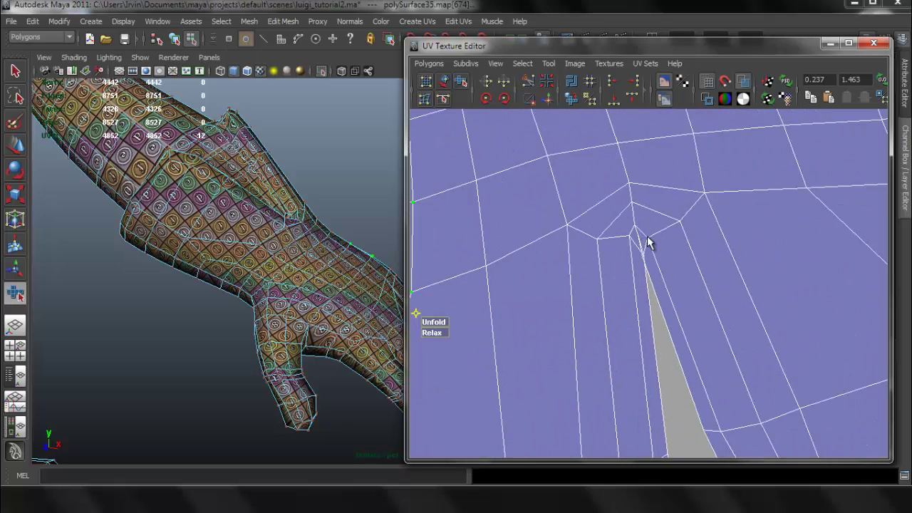
{"action": "scroll", "coordinate": [647, 236], "scroll_direction": "up", "scroll_amount": 3}
{"action": "left_click_drag", "start_coordinate": [689, 317], "coordinate": [691, 318]}
{"action": "left_click_drag", "start_coordinate": [587, 276], "coordinate": [825, 298]}
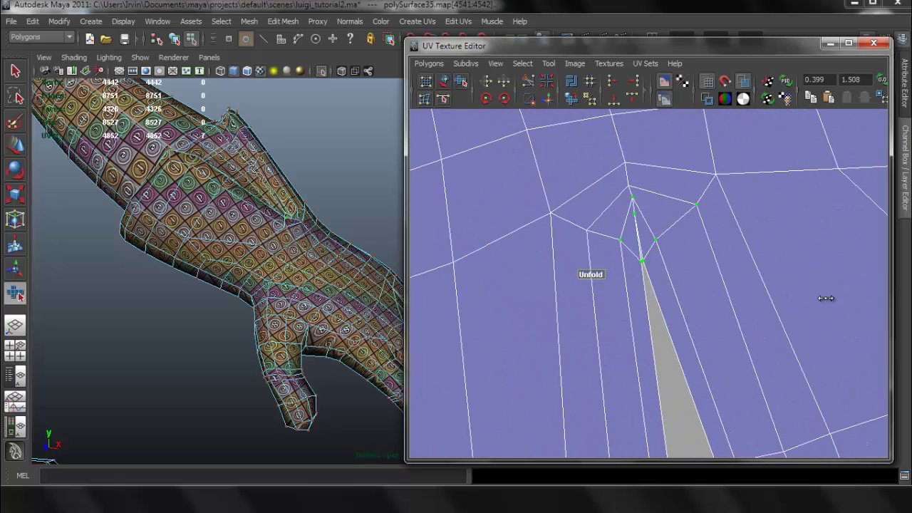
{"action": "left_click_drag", "start_coordinate": [750, 282], "coordinate": [748, 282]}
{"action": "scroll", "coordinate": [605, 222], "scroll_direction": "up", "scroll_amount": 2}
{"action": "middle_click_drag", "start_coordinate": [574, 210], "coordinate": [592, 285], "text": "alt"}
{"action": "scroll", "coordinate": [592, 302], "scroll_direction": "up", "scroll_amount": 5}
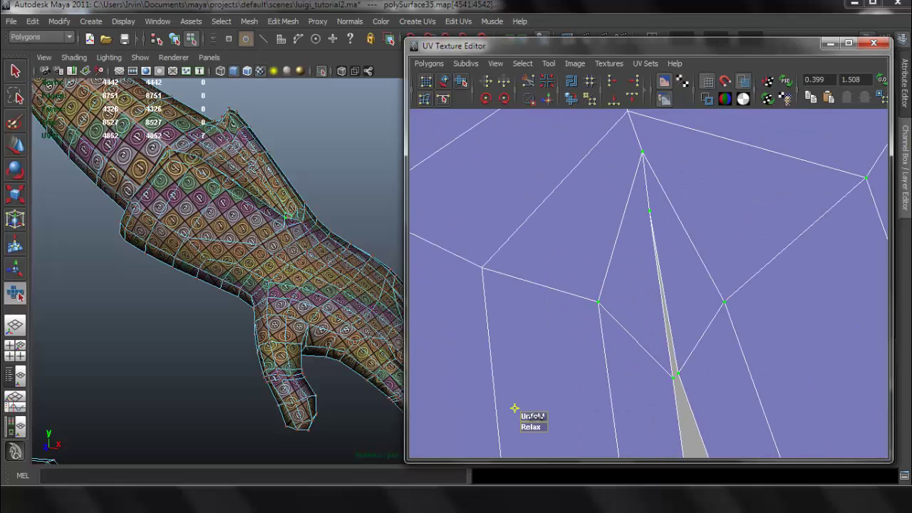
{"action": "left_click_drag", "start_coordinate": [535, 417], "coordinate": [697, 324]}
Step: Smooth the two overlapping UVs at the base of the gap between the index and middle fingers
{"action": "scroll", "coordinate": [636, 277], "scroll_direction": "down", "scroll_amount": 7}
{"action": "left_click_drag", "start_coordinate": [228, 240], "coordinate": [240, 299], "text": "alt"}
{"action": "right_click_drag", "start_coordinate": [240, 299], "coordinate": [348, 318], "text": "alt"}
{"action": "left_click_drag", "start_coordinate": [348, 318], "coordinate": [246, 307], "text": "alt"}
{"action": "scroll", "coordinate": [701, 281], "scroll_direction": "down", "scroll_amount": 7}
{"action": "middle_click_drag", "start_coordinate": [697, 217], "coordinate": [712, 368], "text": "alt"}
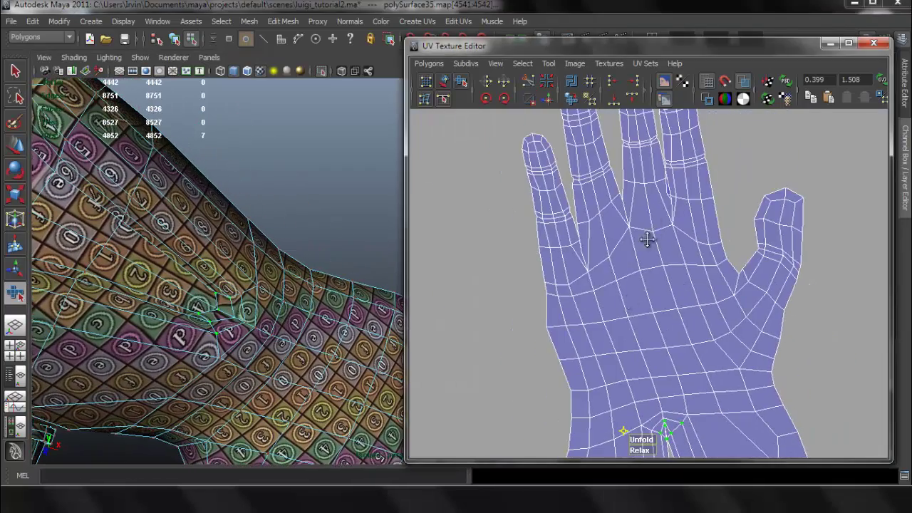
{"action": "middle_click_drag", "start_coordinate": [647, 239], "coordinate": [620, 329], "text": "alt"}
{"action": "scroll", "coordinate": [624, 281], "scroll_direction": "up", "scroll_amount": 8}
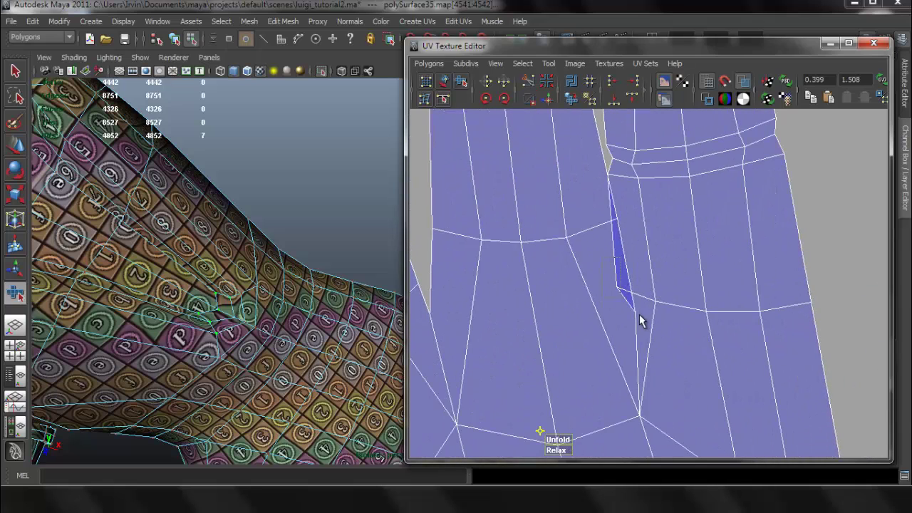
{"action": "left_click_drag", "start_coordinate": [639, 315], "coordinate": [640, 318]}
{"action": "left_click_drag", "start_coordinate": [580, 348], "coordinate": [588, 348]}
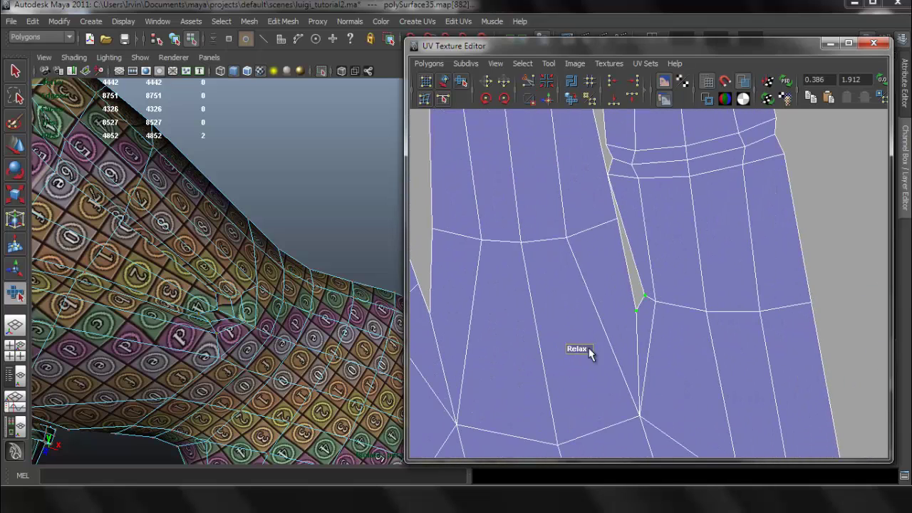
Step: Adjust the UV on the finger edge above that gap to keep both fingers apart, and activate the Move tool
{"action": "middle_click_drag", "start_coordinate": [626, 230], "coordinate": [632, 285], "text": "alt"}
{"action": "scroll", "coordinate": [608, 234], "scroll_direction": "up", "scroll_amount": 1}
{"action": "left_click_drag", "start_coordinate": [603, 226], "coordinate": [611, 219]}
{"action": "key", "text": "w"}
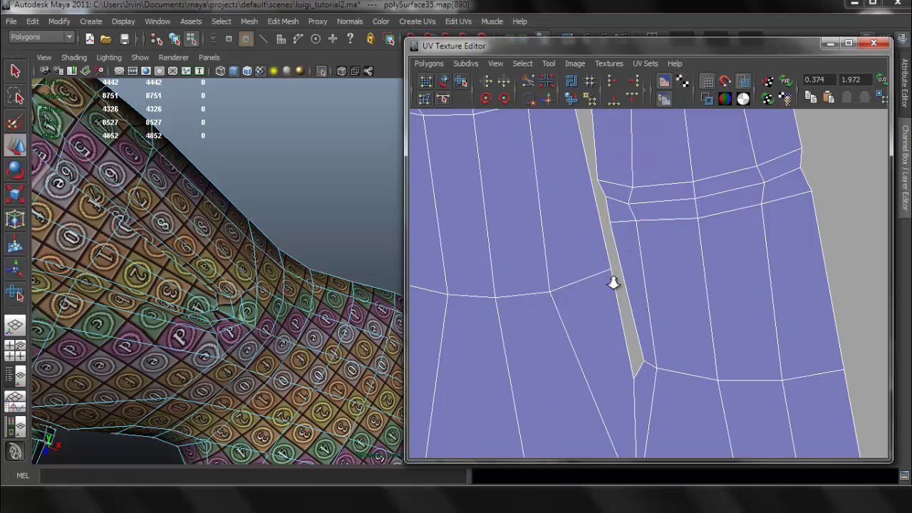
Step: Move the little finger's edge UV at the base of its gap with the ring finger so the two fingers stay apart
{"action": "scroll", "coordinate": [609, 277], "scroll_direction": "down", "scroll_amount": 8}
{"action": "middle_click_drag", "start_coordinate": [583, 278], "coordinate": [651, 243], "text": "alt"}
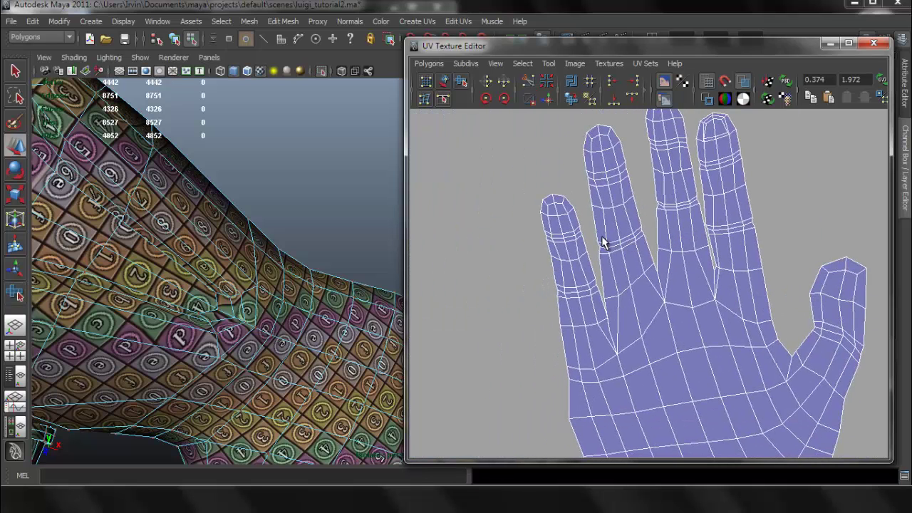
{"action": "scroll", "coordinate": [601, 243], "scroll_direction": "up", "scroll_amount": 6}
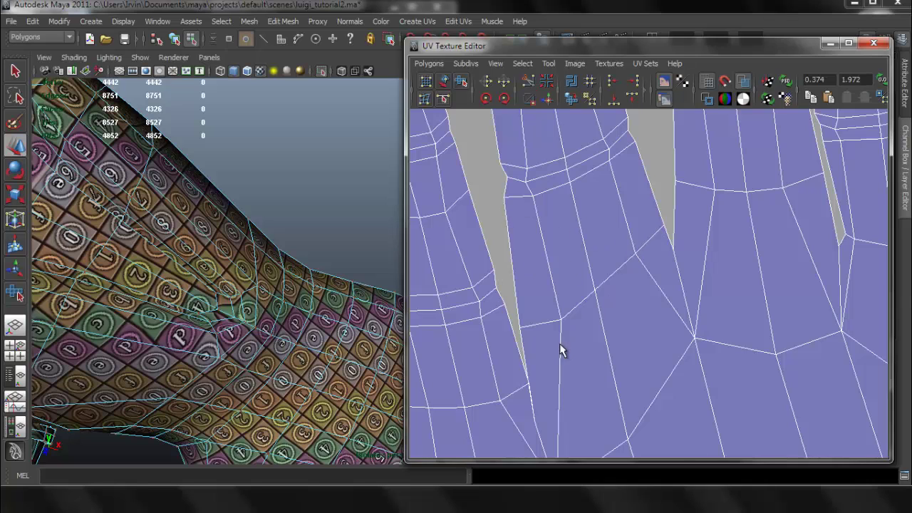
{"action": "middle_click_drag", "start_coordinate": [560, 344], "coordinate": [590, 279], "text": "alt"}
{"action": "mouse_move", "coordinate": [552, 311]}
{"action": "left_mouse_down"}
{"action": "mouse_move", "coordinate": [566, 324]}
{"action": "mouse_move", "coordinate": [548, 318]}
{"action": "left_mouse_up"}
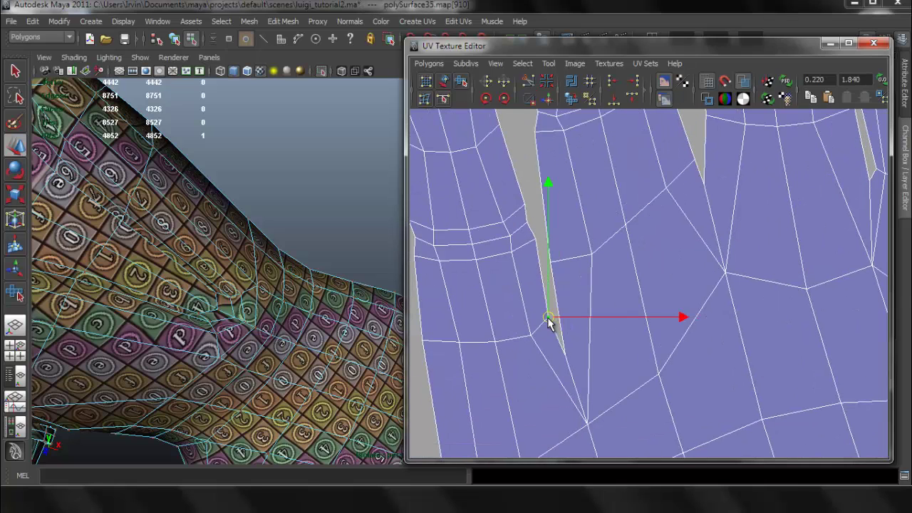
Step: Shift the UV at the tip of the gap between the ring and middle fingers slightly towards the middle finger
{"action": "left_click", "coordinate": [703, 183]}
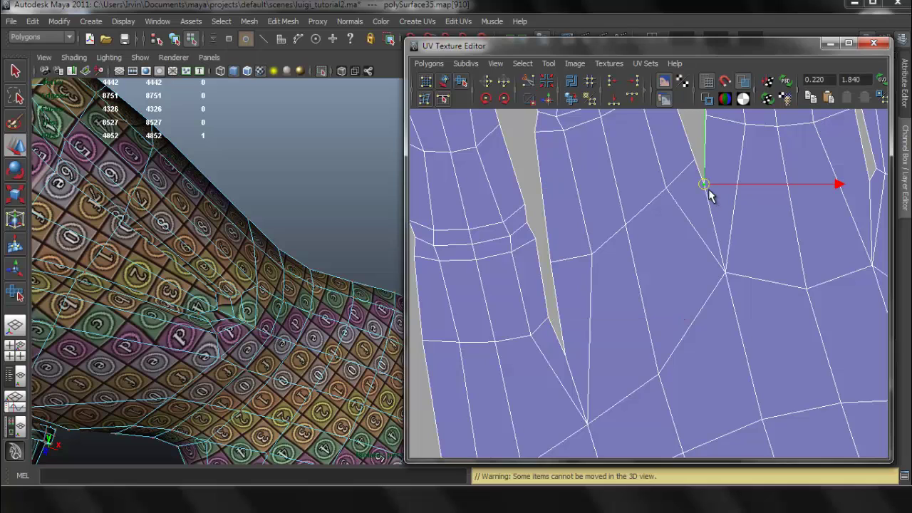
{"action": "left_click_drag", "start_coordinate": [704, 185], "coordinate": [710, 184]}
{"action": "left_click", "coordinate": [713, 226]}
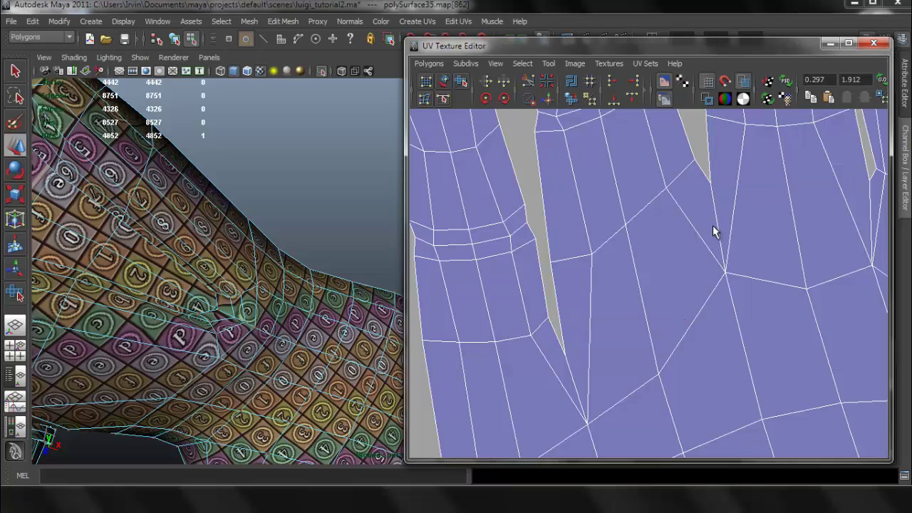
Step: Select the index fingertip's UVs and unfold them with the Smooth UV tool to spread the cramped fingertip loops
{"action": "scroll", "coordinate": [724, 223], "scroll_direction": "down", "scroll_amount": 5}
{"action": "middle_click_drag", "start_coordinate": [717, 195], "coordinate": [681, 324], "text": "alt"}
{"action": "middle_click_drag", "start_coordinate": [684, 217], "coordinate": [634, 323], "text": "alt"}
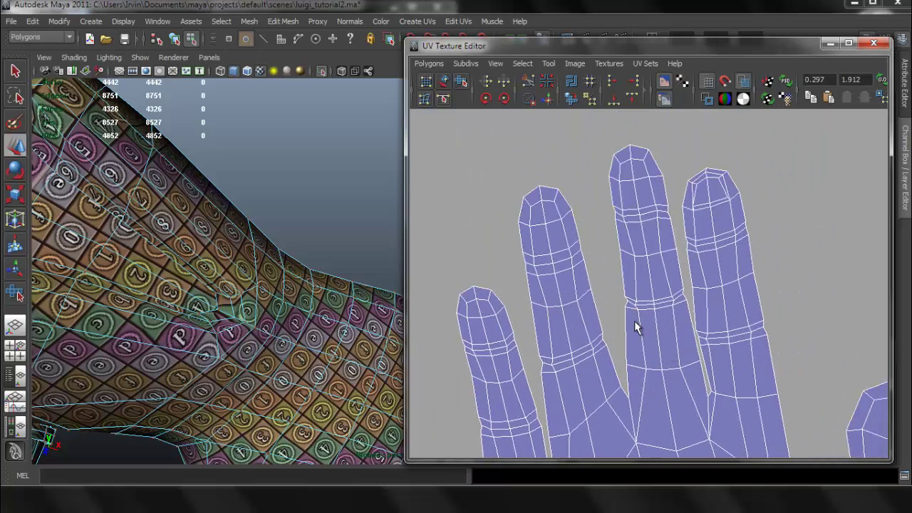
{"action": "scroll", "coordinate": [687, 265], "scroll_direction": "up", "scroll_amount": 2}
{"action": "scroll", "coordinate": [687, 271], "scroll_direction": "up", "scroll_amount": 2}
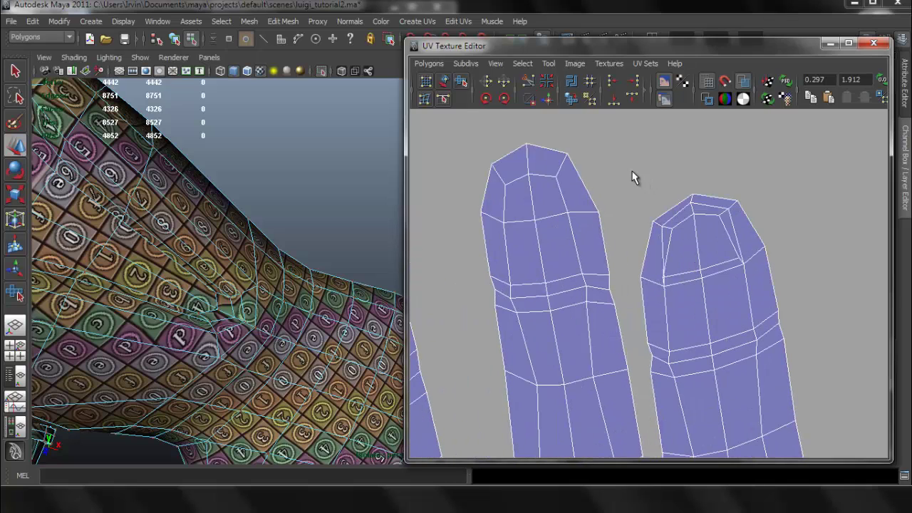
{"action": "left_click_drag", "start_coordinate": [793, 301], "coordinate": [792, 303]}
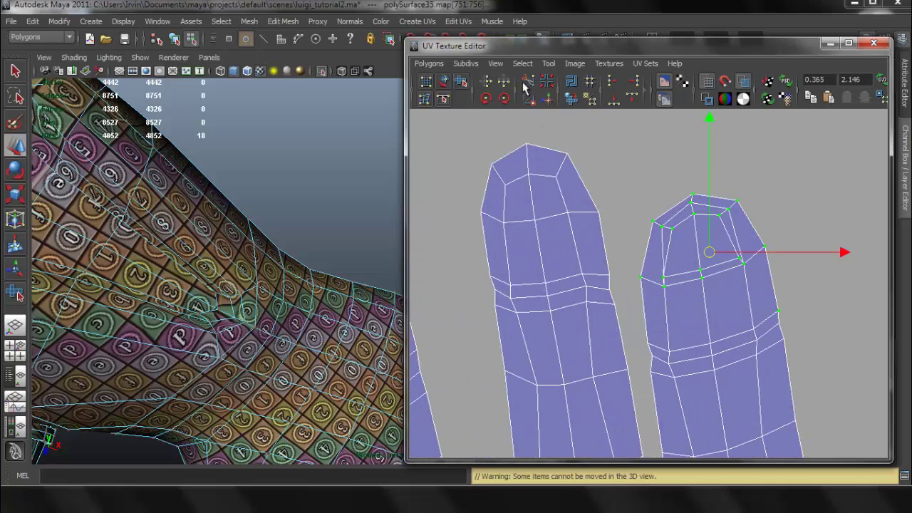
{"action": "left_click", "coordinate": [548, 64]}
{"action": "left_click", "coordinate": [588, 125]}
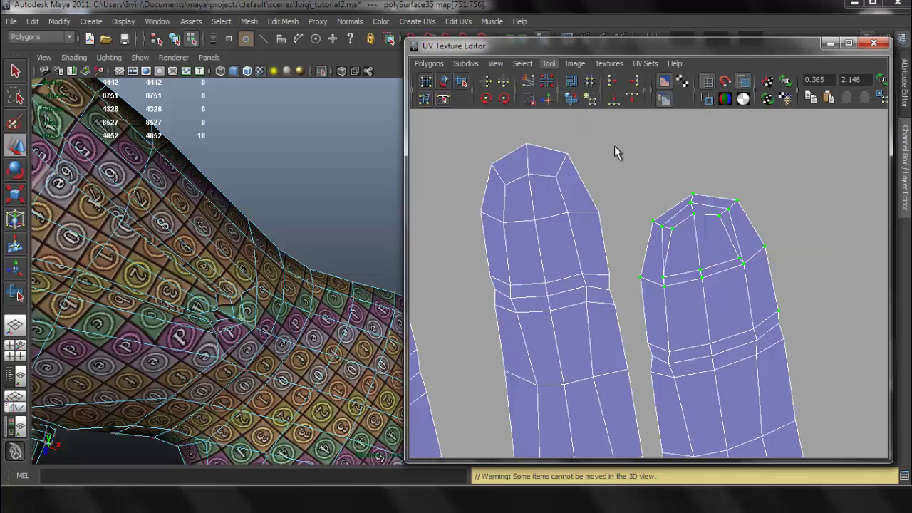
{"action": "left_click_drag", "start_coordinate": [611, 333], "coordinate": [800, 337]}
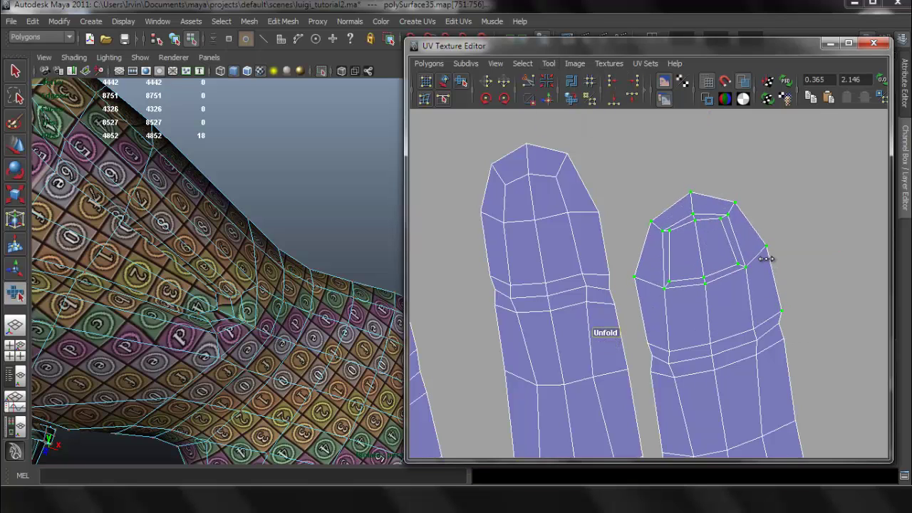
{"action": "left_click", "coordinate": [789, 188]}
Step: Examine both hand shells in the UV layout and the checker pattern around the thumb and wrist on the model
{"action": "scroll", "coordinate": [710, 262], "scroll_direction": "down", "scroll_amount": 7}
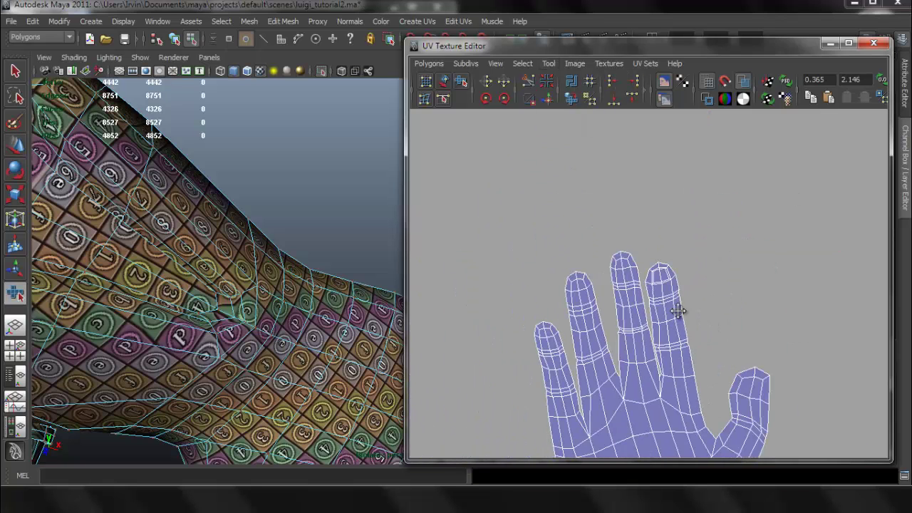
{"action": "middle_click_drag", "start_coordinate": [677, 312], "coordinate": [680, 206], "text": "alt"}
{"action": "right_click_drag", "start_coordinate": [682, 225], "coordinate": [620, 344], "text": "alt"}
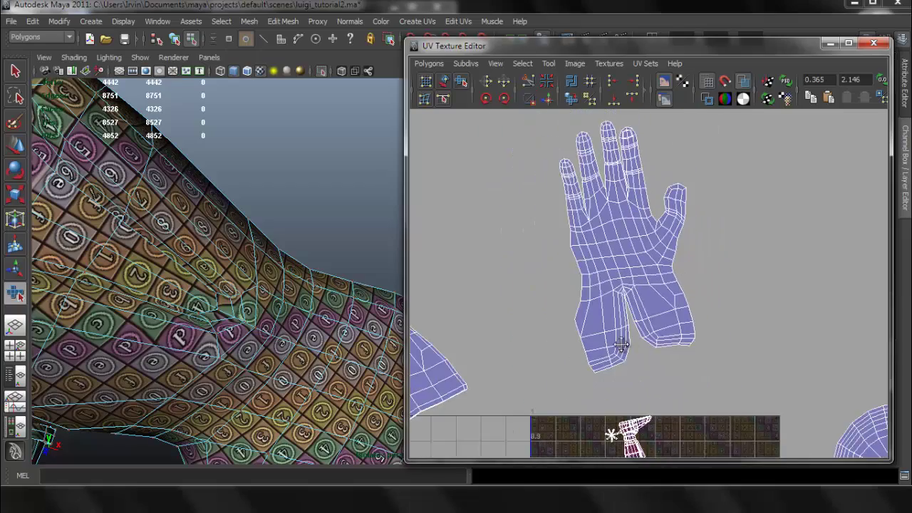
{"action": "middle_click_drag", "start_coordinate": [618, 343], "coordinate": [742, 211], "text": "alt"}
{"action": "middle_click_drag", "start_coordinate": [589, 230], "coordinate": [668, 277], "text": "alt"}
{"action": "middle_click_drag", "start_coordinate": [326, 276], "coordinate": [297, 244], "text": "alt"}
{"action": "left_click_drag", "start_coordinate": [297, 244], "coordinate": [275, 209], "text": "alt"}
{"action": "middle_click_drag", "start_coordinate": [275, 209], "coordinate": [287, 250], "text": "alt"}
{"action": "right_click_drag", "start_coordinate": [287, 250], "coordinate": [348, 193], "text": "alt"}
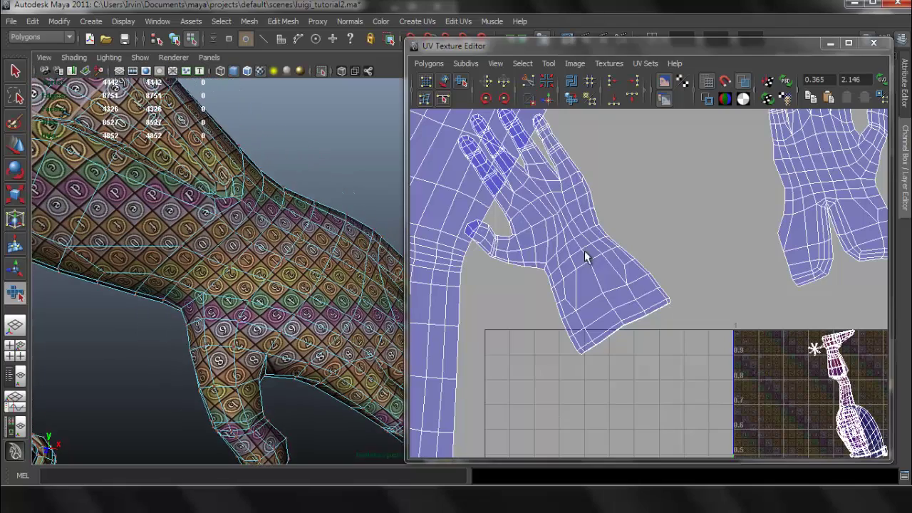
Step: Select the other hand half's entire UV shell, move it clear of the arm shell and rotate it upright
{"action": "right_click_drag", "start_coordinate": [590, 238], "coordinate": [637, 246]}
{"action": "left_click_drag", "start_coordinate": [680, 318], "coordinate": [608, 265]}
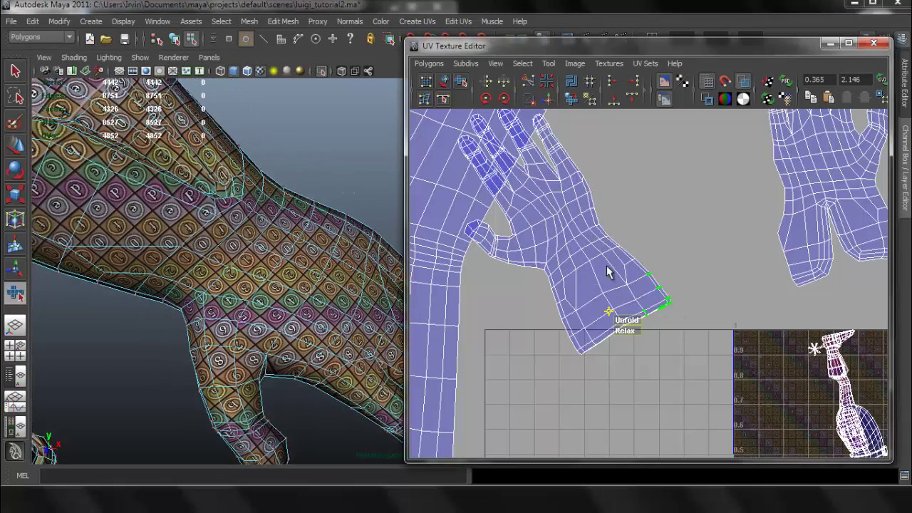
{"action": "right_click_drag", "start_coordinate": [609, 266], "coordinate": [652, 252], "text": "ctrl"}
{"action": "key", "text": "w"}
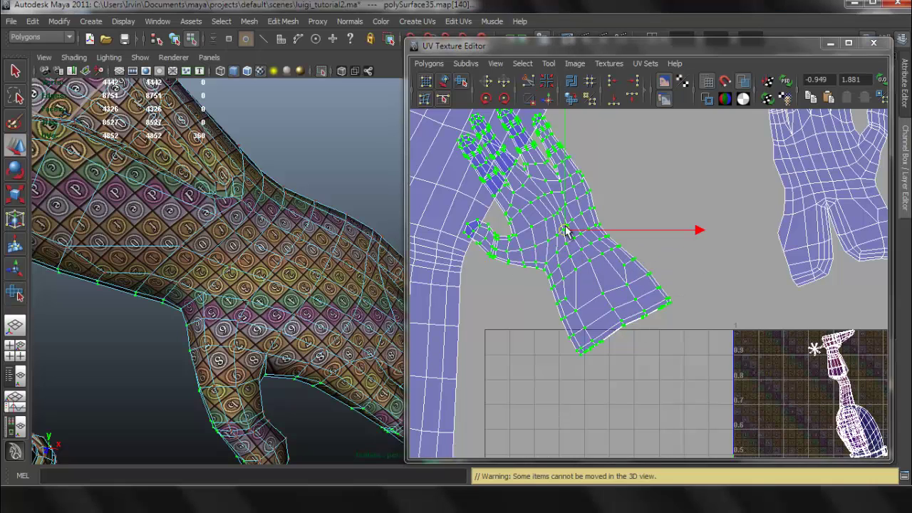
{"action": "left_click_drag", "start_coordinate": [566, 228], "coordinate": [635, 275]}
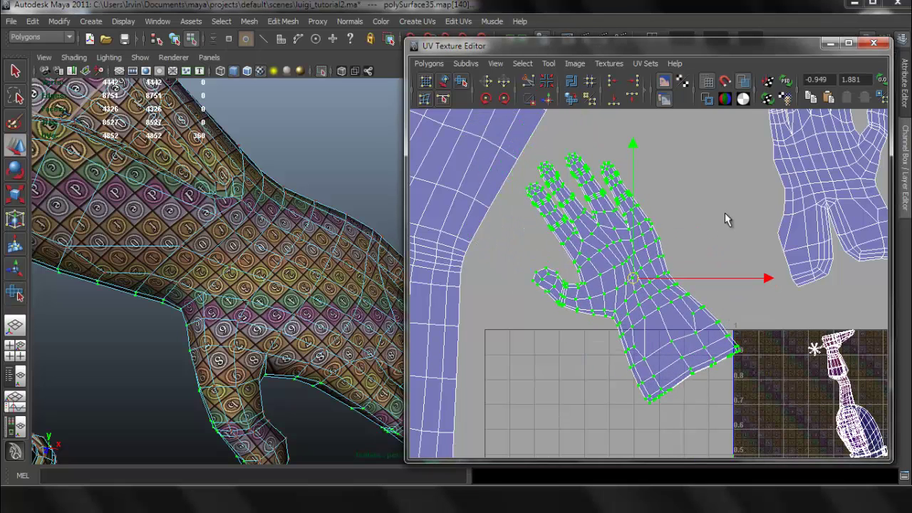
{"action": "key", "text": "e"}
{"action": "left_click_drag", "start_coordinate": [721, 179], "coordinate": [740, 218]}
Step: Slightly unfold the whole upright hand shell with the Smooth UV tool
{"action": "scroll", "coordinate": [718, 280], "scroll_direction": "up", "scroll_amount": 4}
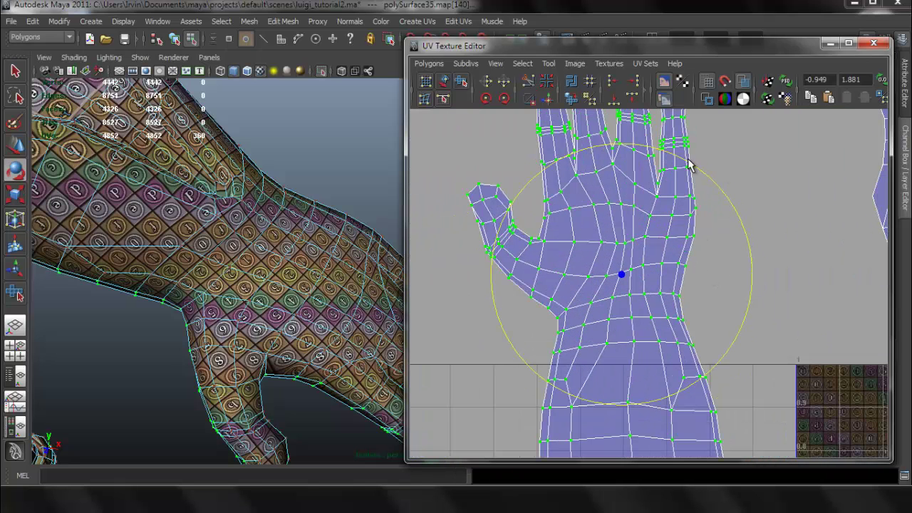
{"action": "left_click", "coordinate": [545, 65]}
{"action": "left_click", "coordinate": [567, 124]}
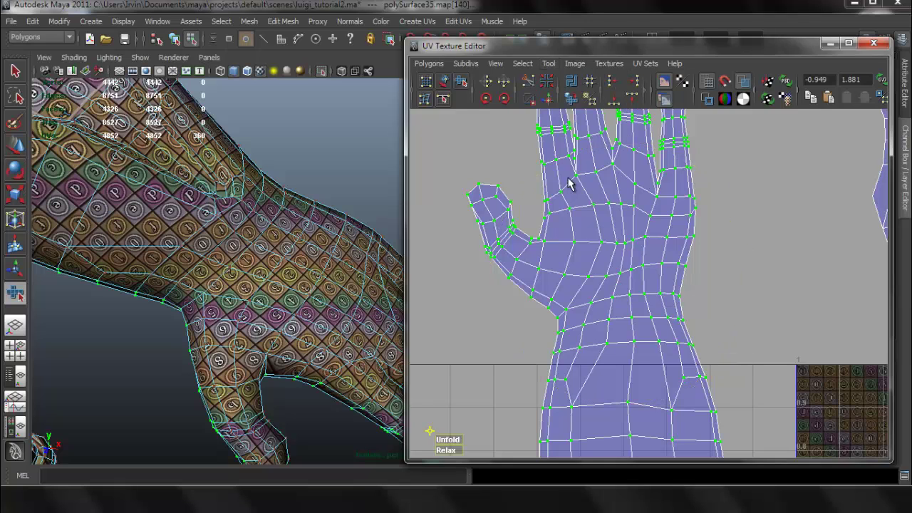
{"action": "mouse_move", "coordinate": [448, 438]}
{"action": "left_mouse_down"}
{"action": "mouse_move", "coordinate": [458, 439]}
{"action": "mouse_move", "coordinate": [449, 438]}
{"action": "left_mouse_up"}
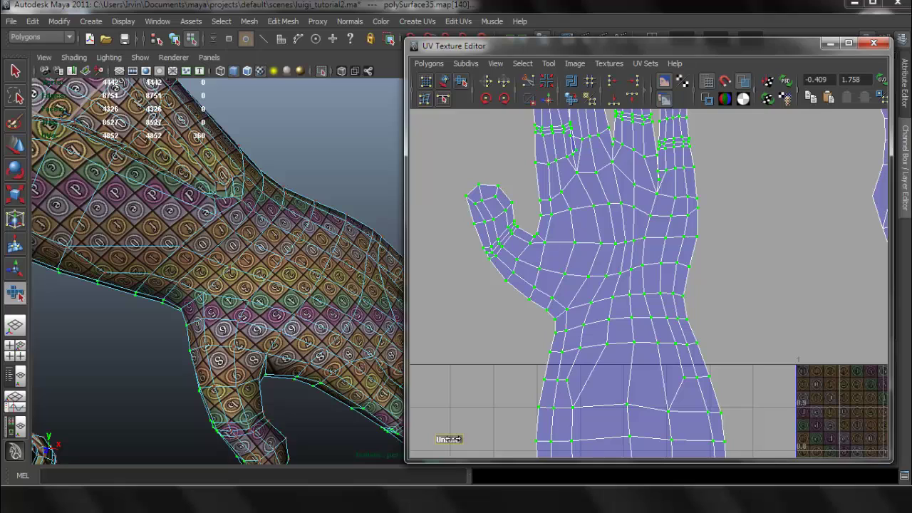
Step: Unfold the overlapping UVs at the wrist's open end, plus the UV rows where the wrist narrows below the thumb
{"action": "middle_click_drag", "start_coordinate": [624, 382], "coordinate": [620, 281], "text": "alt"}
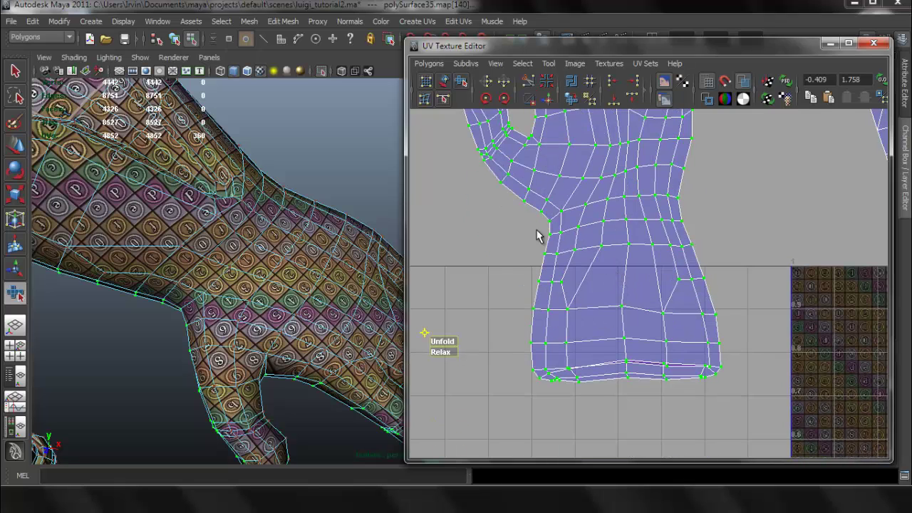
{"action": "left_click_drag", "start_coordinate": [739, 413], "coordinate": [745, 416]}
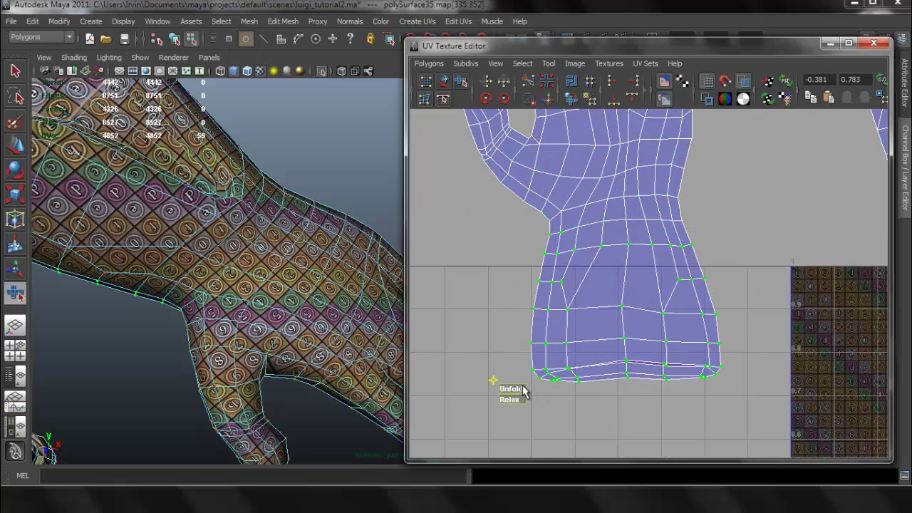
{"action": "left_click_drag", "start_coordinate": [520, 388], "coordinate": [690, 415]}
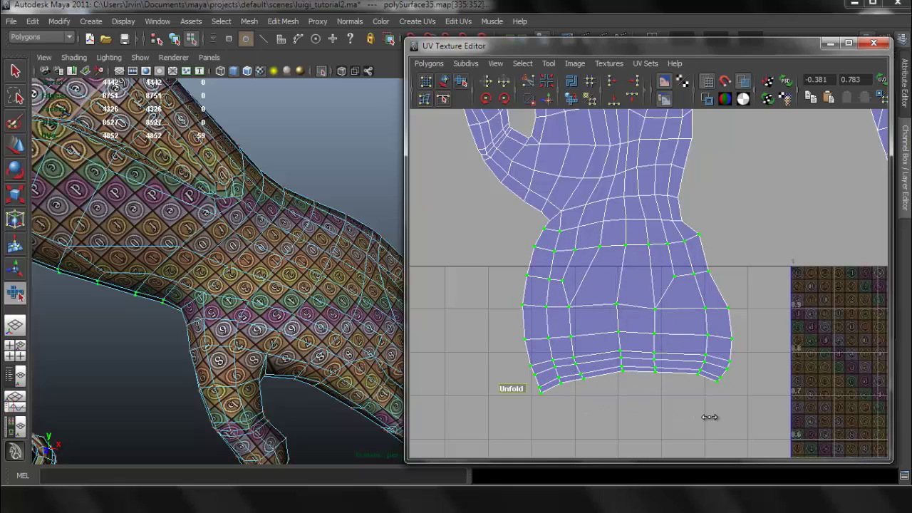
{"action": "left_click_drag", "start_coordinate": [724, 263], "coordinate": [725, 263]}
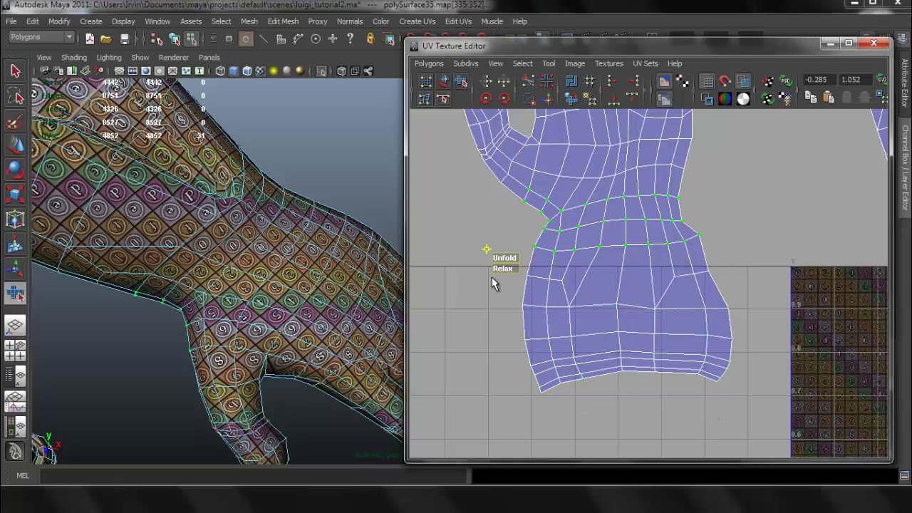
{"action": "left_click_drag", "start_coordinate": [505, 259], "coordinate": [531, 266]}
Step: Move the UV on the little finger's inner edge away from the ring finger to open the gap at its base
{"action": "middle_click_drag", "start_coordinate": [710, 241], "coordinate": [702, 318], "text": "alt"}
{"action": "scroll", "coordinate": [669, 197], "scroll_direction": "up", "scroll_amount": 4}
{"action": "middle_click_drag", "start_coordinate": [636, 156], "coordinate": [620, 239], "text": "alt"}
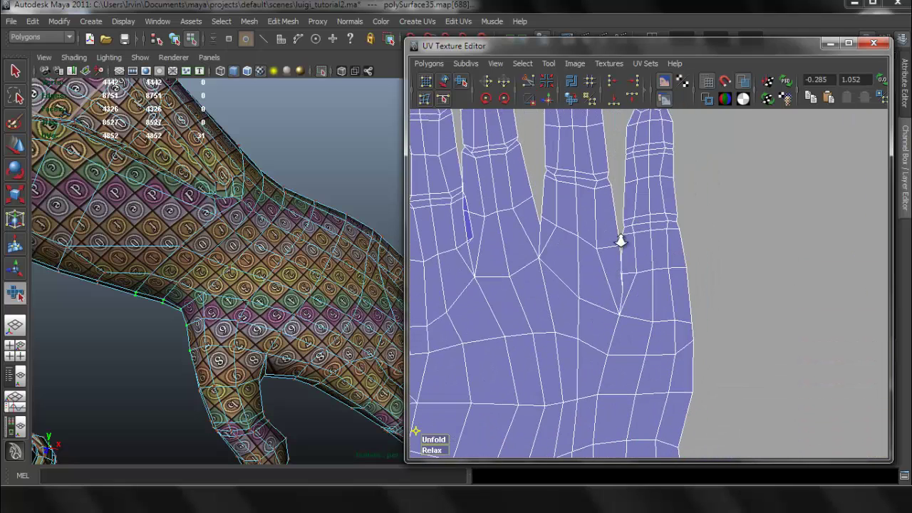
{"action": "scroll", "coordinate": [604, 242], "scroll_direction": "up", "scroll_amount": 4}
{"action": "left_click", "coordinate": [582, 259]}
{"action": "key", "text": "w"}
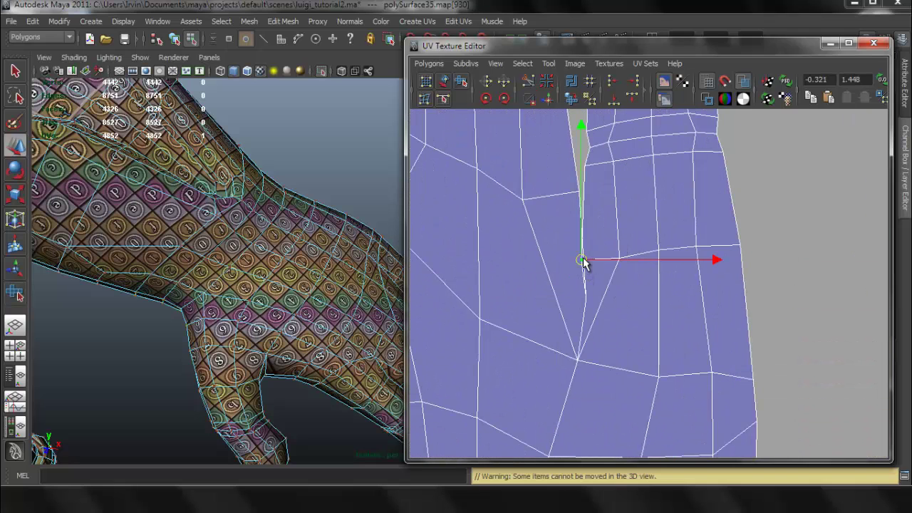
{"action": "left_click_drag", "start_coordinate": [586, 259], "coordinate": [596, 259]}
Step: Pull the index finger's lower edge UV back off the middle finger to remove the overlap near their base
{"action": "middle_click_drag", "start_coordinate": [630, 300], "coordinate": [686, 431], "text": "alt"}
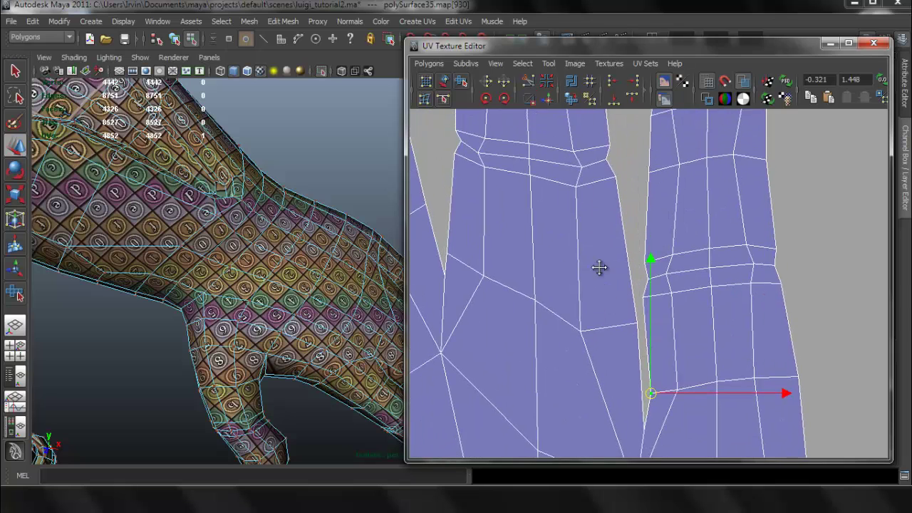
{"action": "middle_click_drag", "start_coordinate": [601, 269], "coordinate": [782, 310], "text": "alt"}
{"action": "middle_click_drag", "start_coordinate": [552, 285], "coordinate": [701, 277], "text": "alt"}
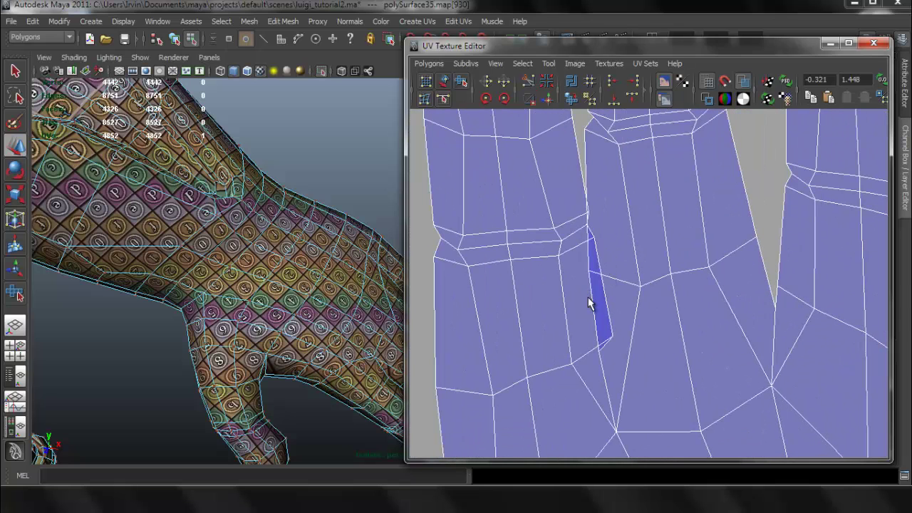
{"action": "left_click", "coordinate": [613, 336]}
{"action": "left_click_drag", "start_coordinate": [613, 336], "coordinate": [591, 338]}
Step: Separate the index finger's lower knuckle UVs from the middle finger's facing edge UV to clear the gap between them
{"action": "scroll", "coordinate": [584, 213], "scroll_direction": "up", "scroll_amount": 2}
{"action": "left_click", "coordinate": [571, 218]}
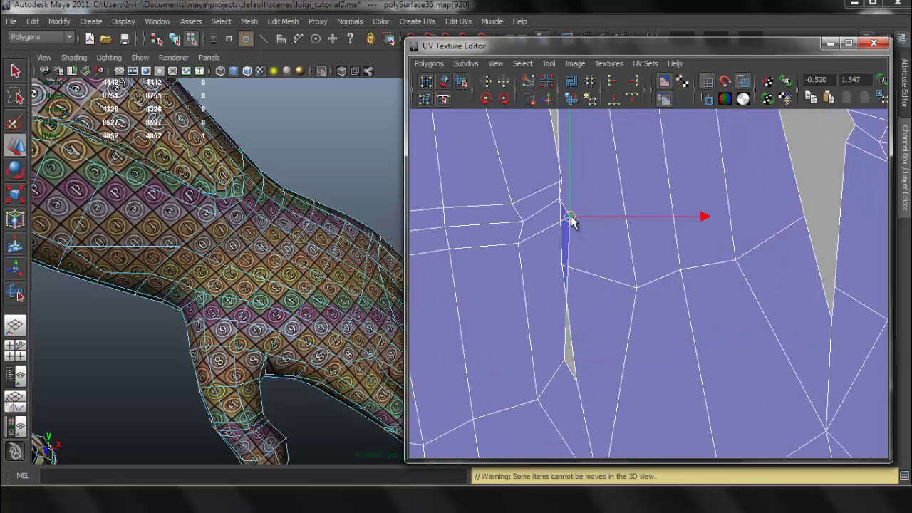
{"action": "left_click_drag", "start_coordinate": [571, 217], "coordinate": [558, 221]}
{"action": "mouse_move", "coordinate": [554, 161]}
{"action": "left_mouse_down"}
{"action": "mouse_move", "coordinate": [570, 181]}
{"action": "mouse_move", "coordinate": [555, 178]}
{"action": "left_mouse_up"}
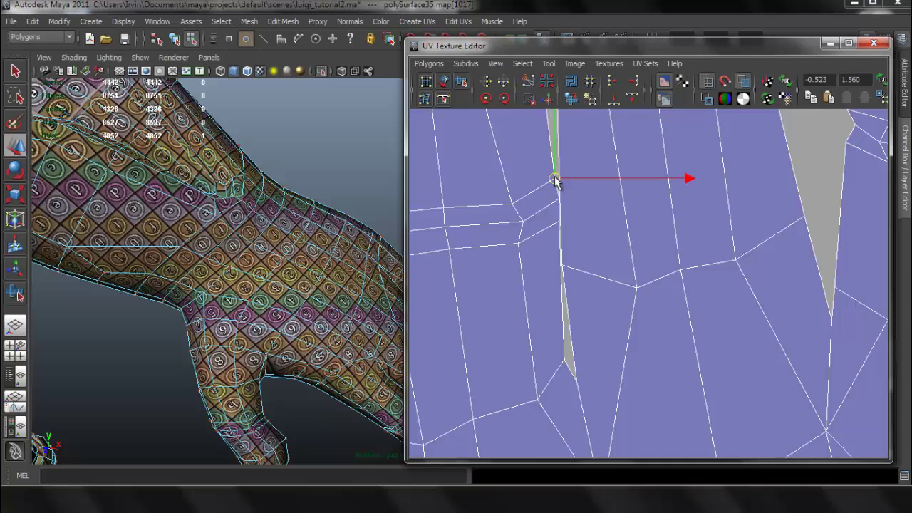
{"action": "left_click", "coordinate": [568, 263]}
{"action": "left_click_drag", "start_coordinate": [569, 262], "coordinate": [579, 263]}
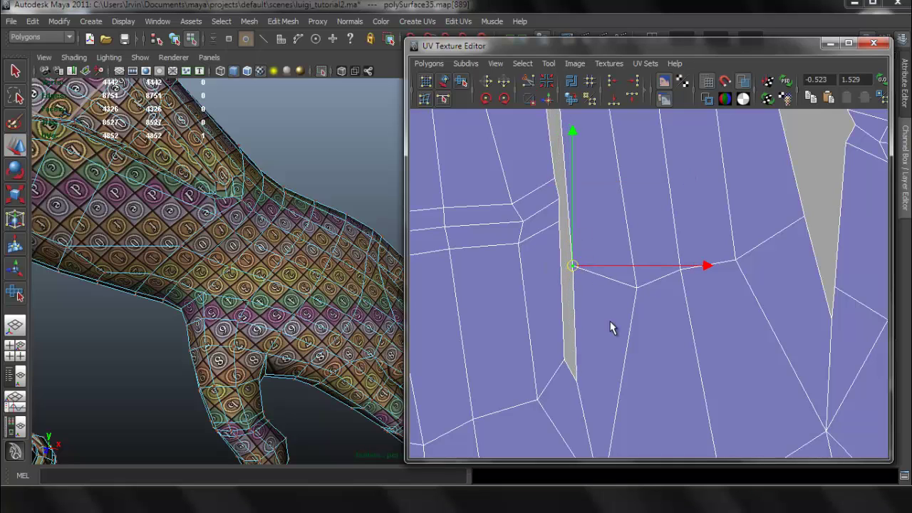
{"action": "left_click", "coordinate": [613, 324]}
Step: Rotate the UV shell of the hand half with the undivided wrist slightly clockwise so its fingers point straight up
{"action": "scroll", "coordinate": [685, 291], "scroll_direction": "down", "scroll_amount": 6}
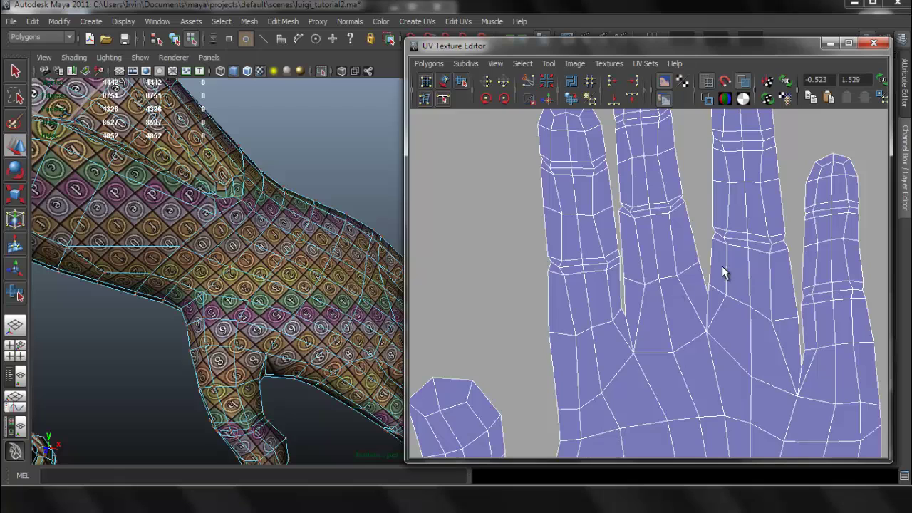
{"action": "middle_click_drag", "start_coordinate": [713, 276], "coordinate": [681, 294], "text": "alt"}
{"action": "scroll", "coordinate": [680, 294], "scroll_direction": "down", "scroll_amount": 6}
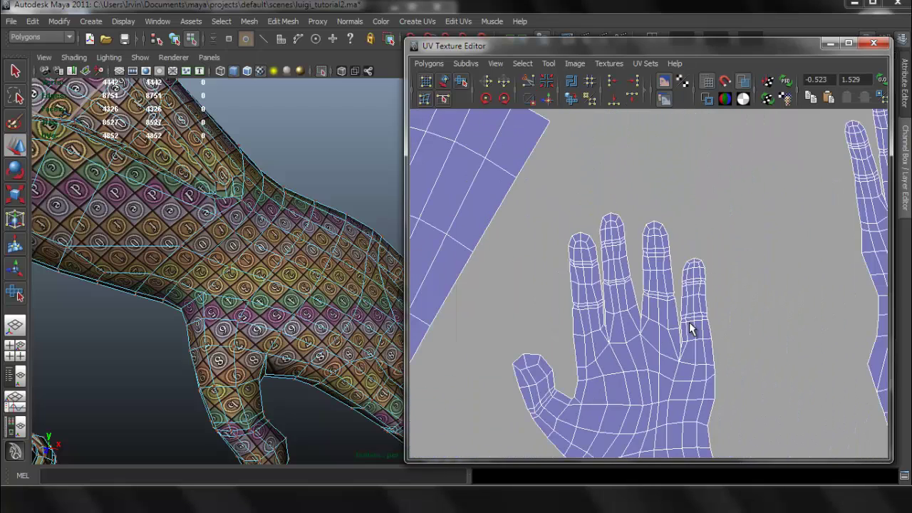
{"action": "middle_click_drag", "start_coordinate": [653, 251], "coordinate": [632, 153], "text": "alt"}
{"action": "scroll", "coordinate": [701, 271], "scroll_direction": "down", "scroll_amount": 4}
{"action": "middle_click_drag", "start_coordinate": [705, 270], "coordinate": [673, 276], "text": "alt"}
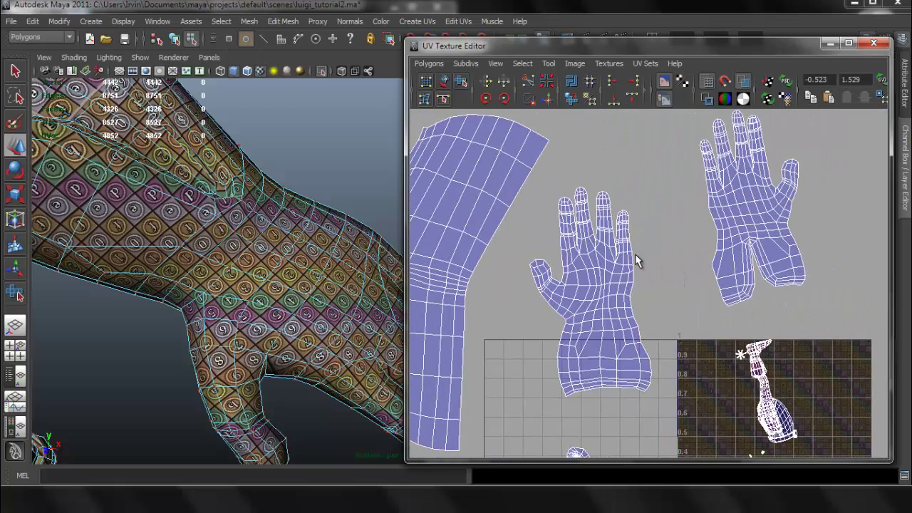
{"action": "middle_click_drag", "start_coordinate": [624, 245], "coordinate": [618, 229], "text": "alt"}
{"action": "scroll", "coordinate": [590, 198], "scroll_direction": "up", "scroll_amount": 2}
{"action": "right_click_drag", "start_coordinate": [589, 196], "coordinate": [631, 193]}
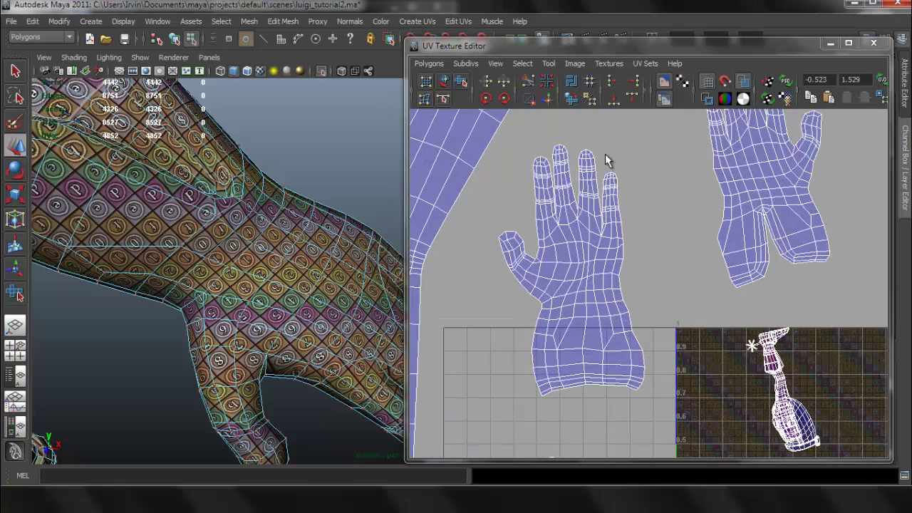
{"action": "left_click_drag", "start_coordinate": [598, 156], "coordinate": [622, 203]}
{"action": "right_click_drag", "start_coordinate": [621, 205], "coordinate": [647, 190], "text": "ctrl"}
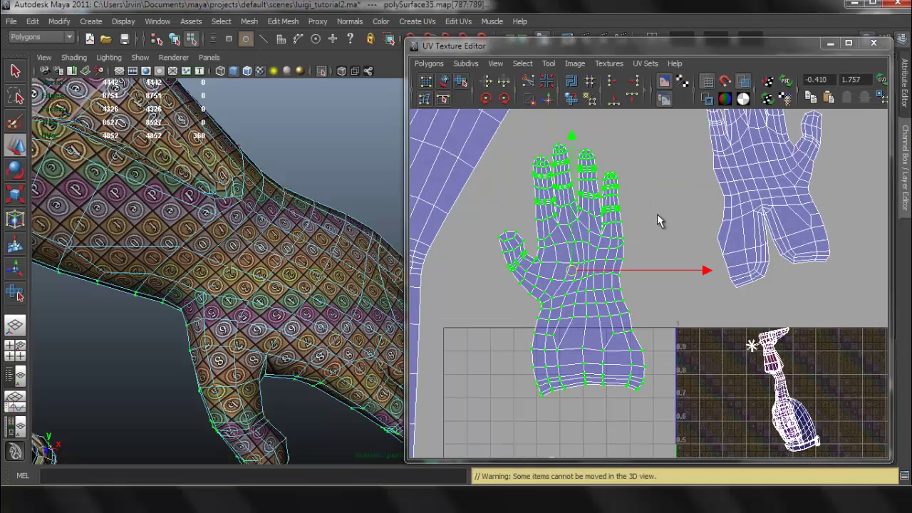
{"action": "key", "text": "e"}
{"action": "left_click_drag", "start_coordinate": [680, 197], "coordinate": [683, 206]}
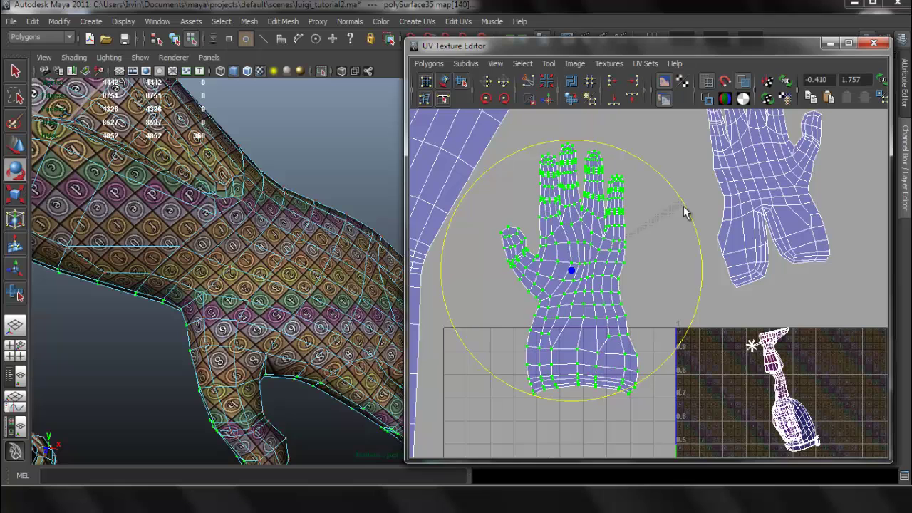
Step: Rotate the hand shell with the split wrist clockwise to stand upright and move it beside the other hand shell
{"action": "left_click_drag", "start_coordinate": [749, 166], "coordinate": [801, 220]}
{"action": "right_click_drag", "start_coordinate": [772, 185], "coordinate": [787, 178], "text": "ctrl"}
{"action": "middle_click_drag", "start_coordinate": [805, 188], "coordinate": [753, 212], "text": "alt"}
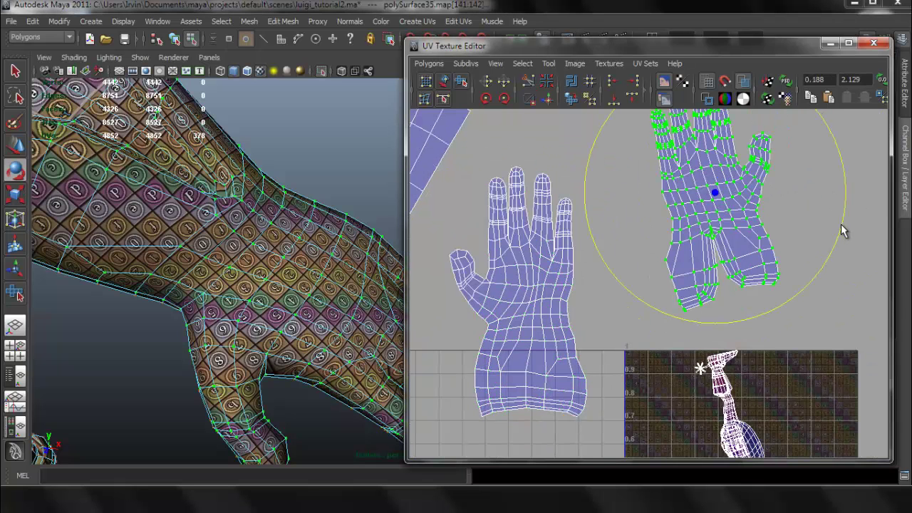
{"action": "left_click_drag", "start_coordinate": [842, 231], "coordinate": [837, 253]}
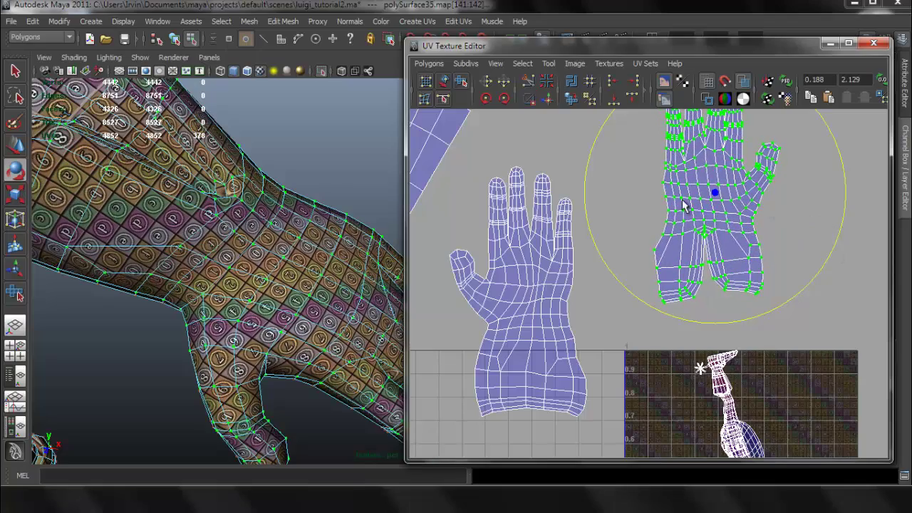
{"action": "key", "text": "w"}
{"action": "left_click_drag", "start_coordinate": [716, 186], "coordinate": [666, 234]}
{"action": "left_click", "coordinate": [707, 213]}
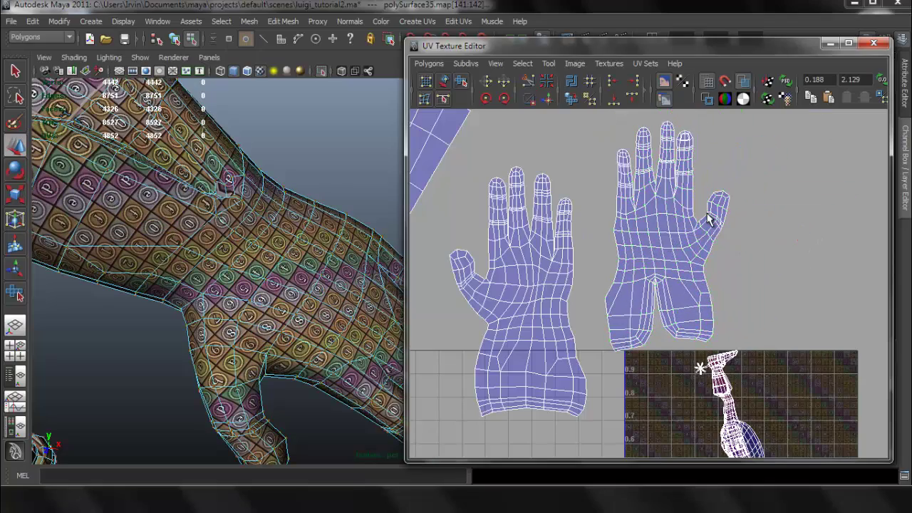
Step: Examine the checker texture on the hand and fingers from several sides, and check the neighbouring parts of the model
{"action": "scroll", "coordinate": [707, 219], "scroll_direction": "down", "scroll_amount": 4}
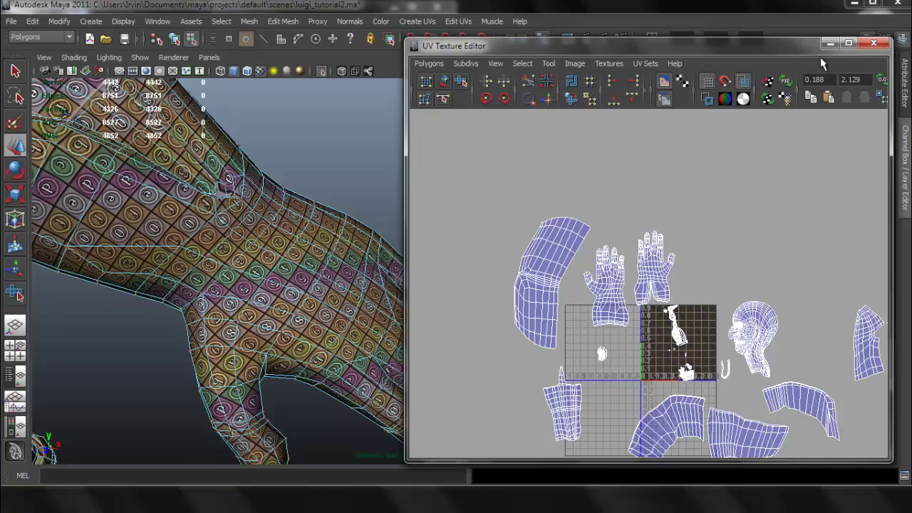
{"action": "left_click", "coordinate": [830, 45]}
{"action": "right_click_drag", "start_coordinate": [288, 242], "coordinate": [345, 214]}
{"action": "left_click", "coordinate": [418, 257]}
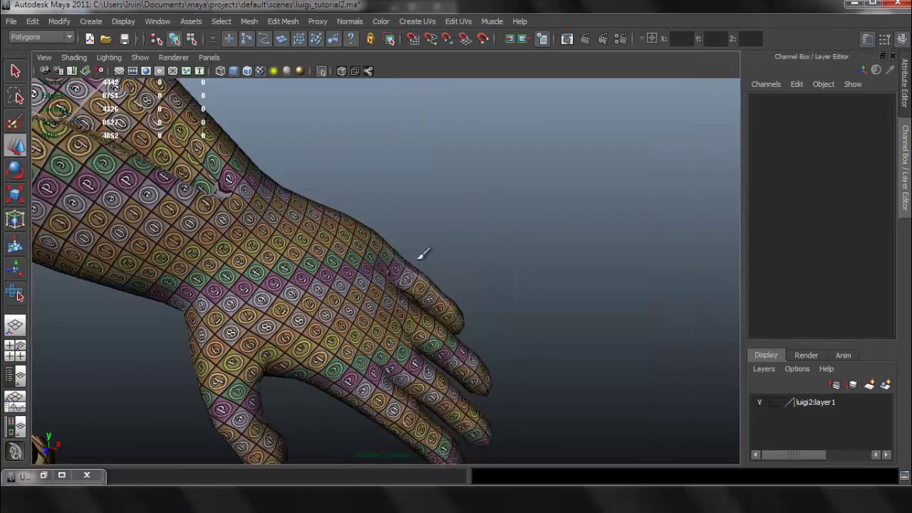
{"action": "left_click_drag", "start_coordinate": [423, 255], "coordinate": [237, 232], "text": "alt"}
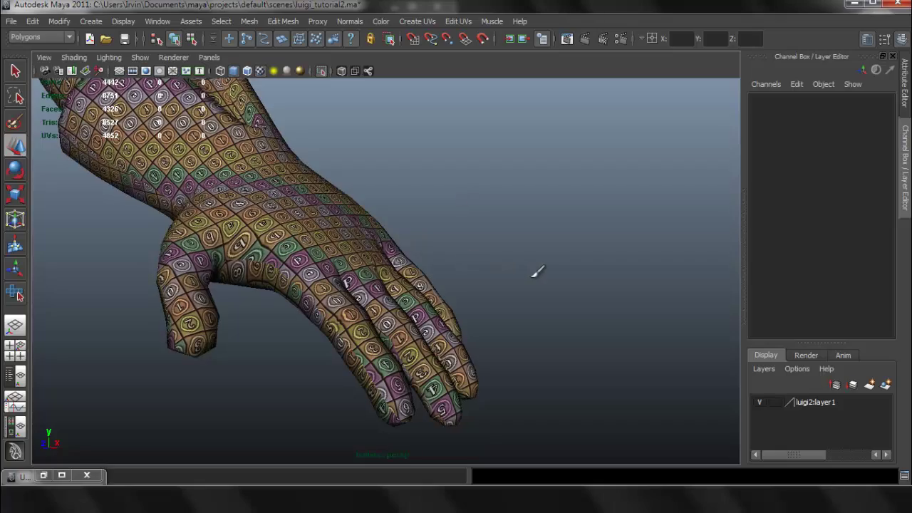
{"action": "left_click_drag", "start_coordinate": [499, 275], "coordinate": [302, 251], "text": "alt"}
{"action": "middle_click_drag", "start_coordinate": [409, 322], "coordinate": [550, 403], "text": "alt"}
{"action": "right_click_drag", "start_coordinate": [454, 295], "coordinate": [563, 285], "text": "alt"}
{"action": "middle_click_drag", "start_coordinate": [382, 255], "coordinate": [360, 297], "text": "alt"}
{"action": "right_click_drag", "start_coordinate": [463, 272], "coordinate": [530, 270], "text": "alt"}
Step: Select the raised band on the model and move its UV shell off the overlapping shells to empty space outside the texture tile
{"action": "left_click", "coordinate": [425, 193]}
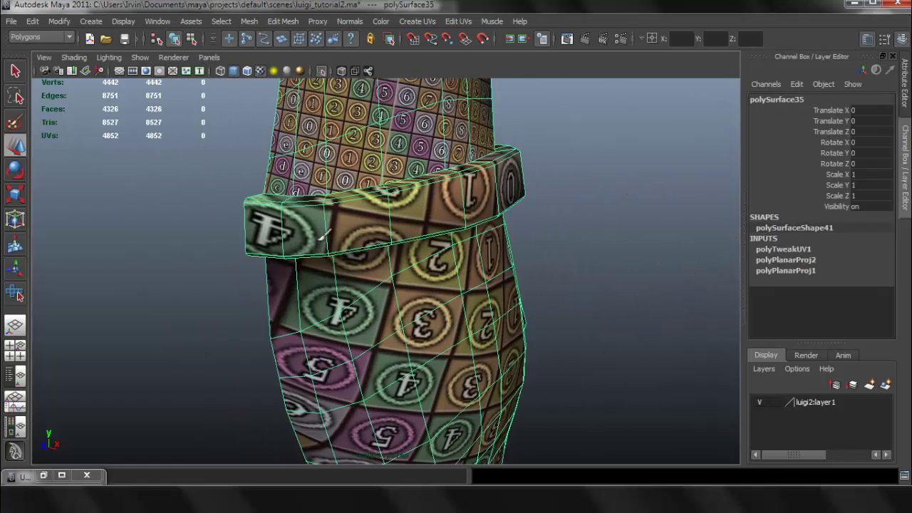
{"action": "mouse_move", "coordinate": [365, 203]}
{"action": "right_mouse_down"}
{"action": "mouse_move", "coordinate": [366, 231]}
{"action": "mouse_move", "coordinate": [362, 220]}
{"action": "right_mouse_up"}
{"action": "left_click", "coordinate": [362, 219]}
{"action": "double_click", "coordinate": [416, 203], "text": "shift"}
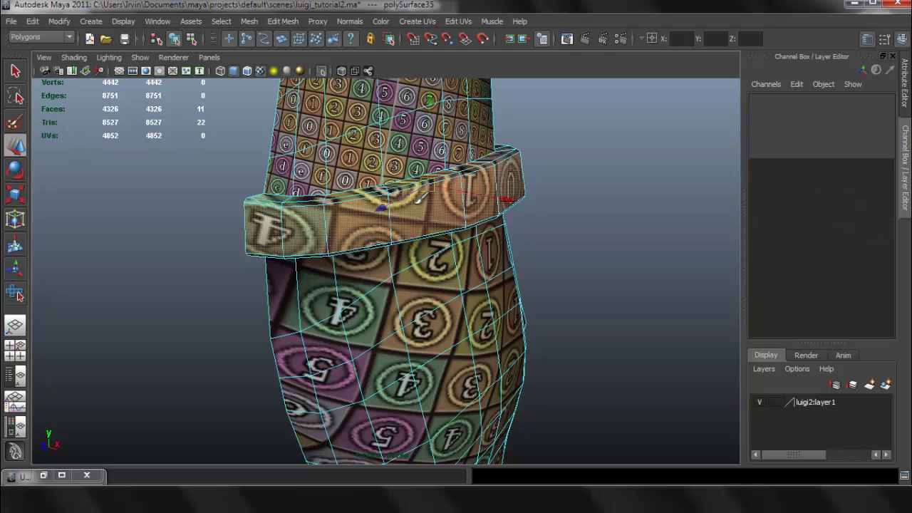
{"action": "left_click", "coordinate": [45, 475]}
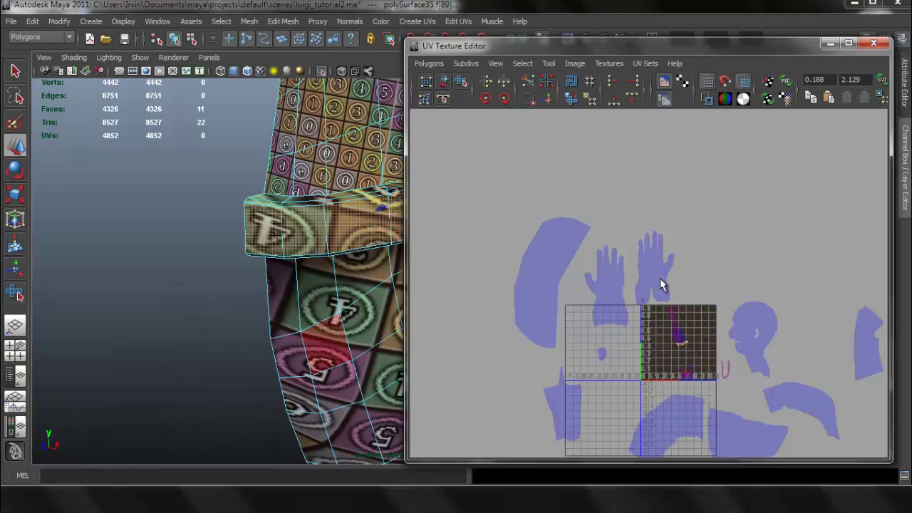
{"action": "scroll", "coordinate": [636, 269], "scroll_direction": "up", "scroll_amount": 10}
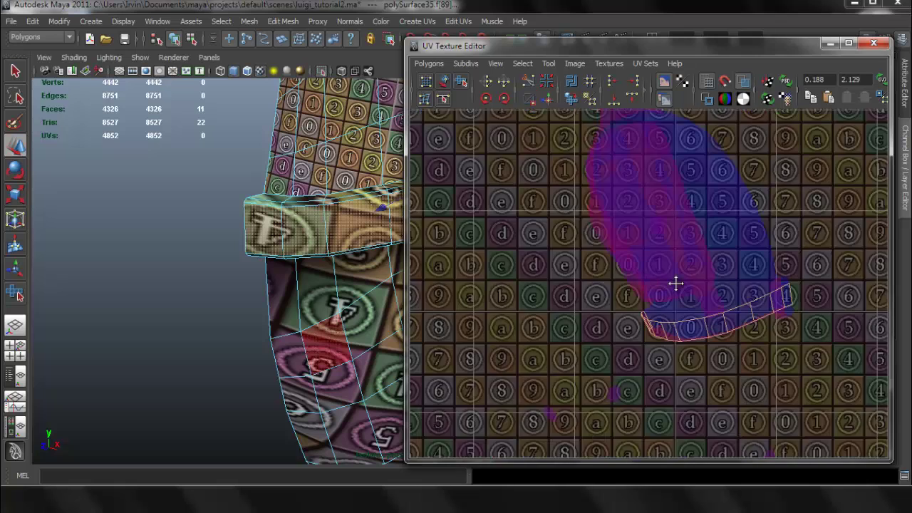
{"action": "right_click_drag", "start_coordinate": [600, 294], "coordinate": [668, 270]}
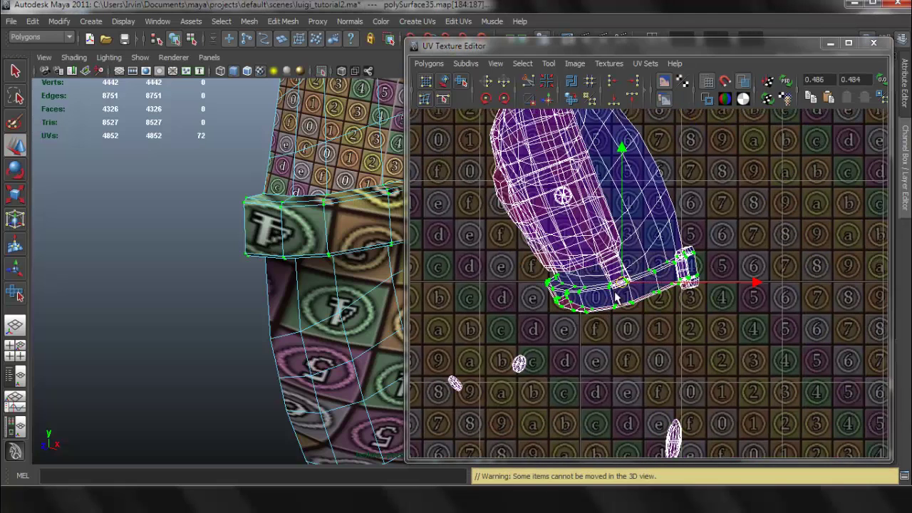
{"action": "left_click_drag", "start_coordinate": [624, 284], "coordinate": [763, 170]}
{"action": "middle_click_drag", "start_coordinate": [748, 183], "coordinate": [524, 299], "text": "alt"}
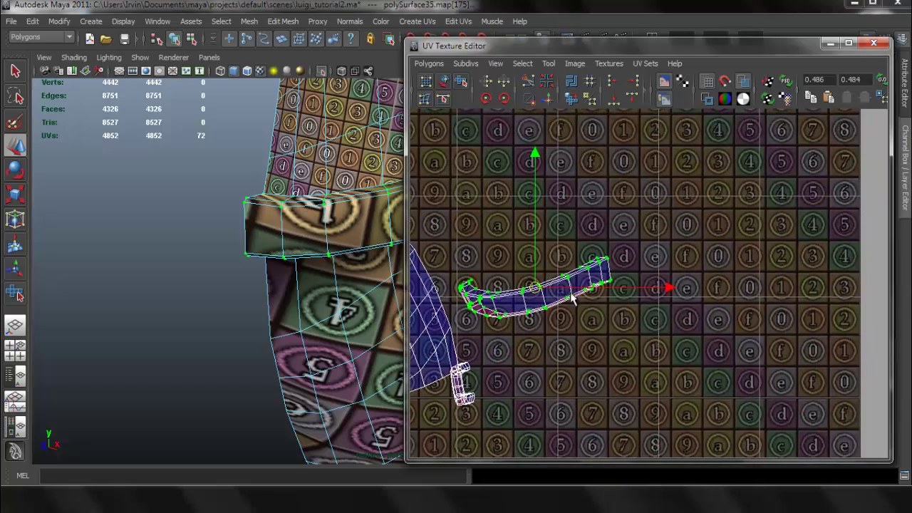
{"action": "scroll", "coordinate": [601, 294], "scroll_direction": "down", "scroll_amount": 10}
{"action": "left_click_drag", "start_coordinate": [627, 284], "coordinate": [761, 155]}
{"action": "middle_click_drag", "start_coordinate": [688, 214], "coordinate": [592, 314], "text": "alt"}
Step: Unfold the raised band's UV shell with the Smooth UV tool to spread its folded upper and lower strips
{"action": "scroll", "coordinate": [600, 288], "scroll_direction": "up", "scroll_amount": 6}
{"action": "scroll", "coordinate": [600, 288], "scroll_direction": "up", "scroll_amount": 5}
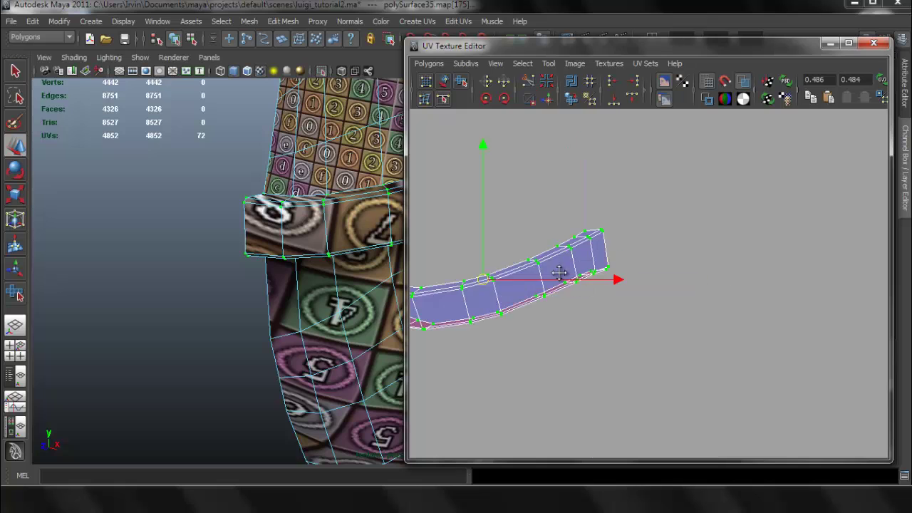
{"action": "middle_click_drag", "start_coordinate": [562, 275], "coordinate": [692, 249], "text": "alt"}
{"action": "middle_click_drag", "start_coordinate": [309, 231], "coordinate": [169, 244], "text": "alt"}
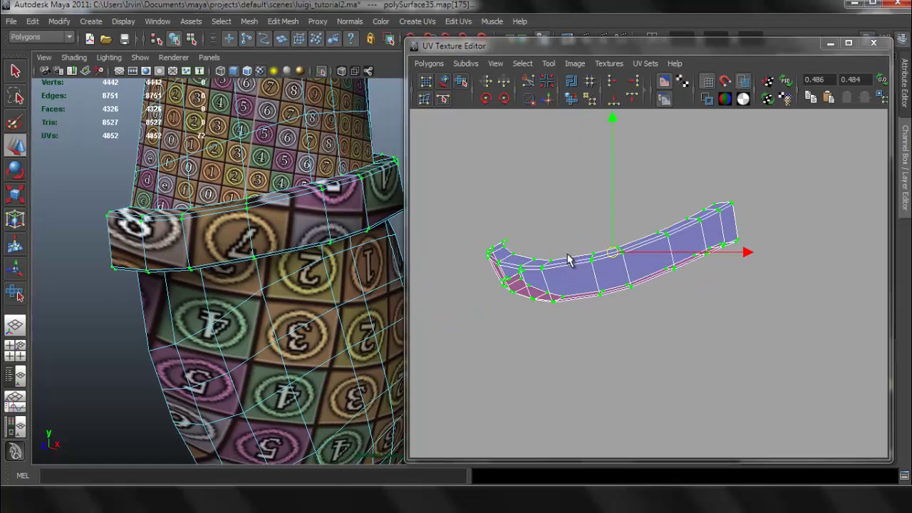
{"action": "left_click", "coordinate": [547, 64]}
{"action": "left_click", "coordinate": [570, 122]}
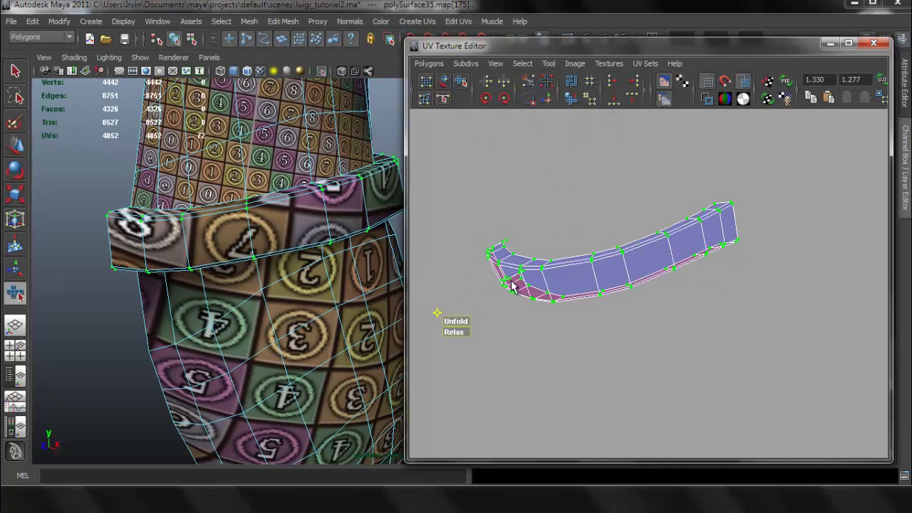
{"action": "left_click_drag", "start_coordinate": [454, 322], "coordinate": [502, 321]}
{"action": "left_click_drag", "start_coordinate": [751, 321], "coordinate": [652, 324]}
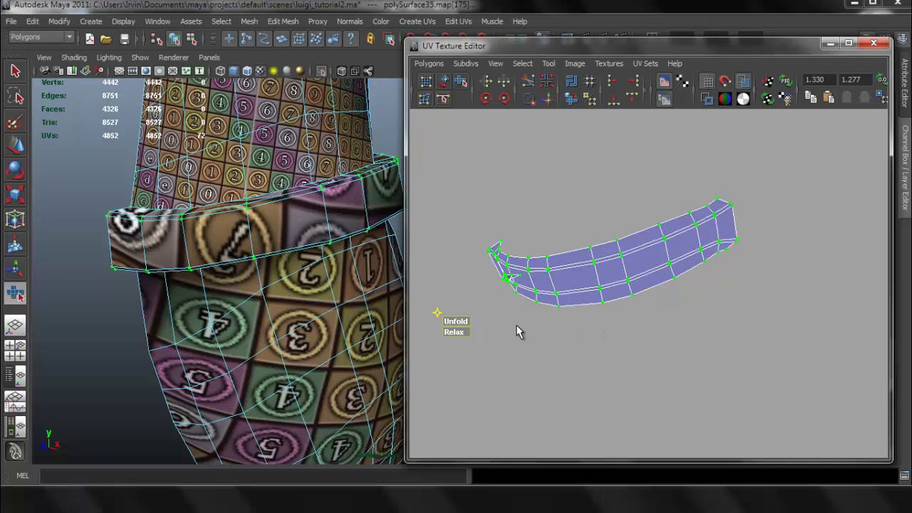
{"action": "left_click_drag", "start_coordinate": [476, 319], "coordinate": [520, 310]}
{"action": "left_click_drag", "start_coordinate": [459, 321], "coordinate": [776, 322]}
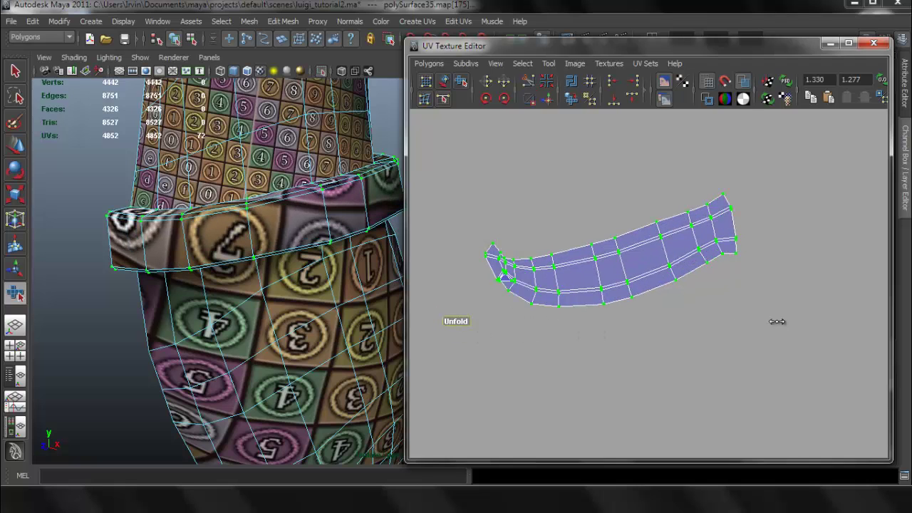
Step: Select the row of edges running across the raised band and cut the UVs along it
{"action": "left_click_drag", "start_coordinate": [339, 258], "coordinate": [213, 267], "text": "alt"}
{"action": "middle_click_drag", "start_coordinate": [311, 248], "coordinate": [158, 265], "text": "alt"}
{"action": "middle_click_drag", "start_coordinate": [279, 254], "coordinate": [155, 269], "text": "alt"}
{"action": "left_click_drag", "start_coordinate": [317, 282], "coordinate": [341, 271], "text": "alt"}
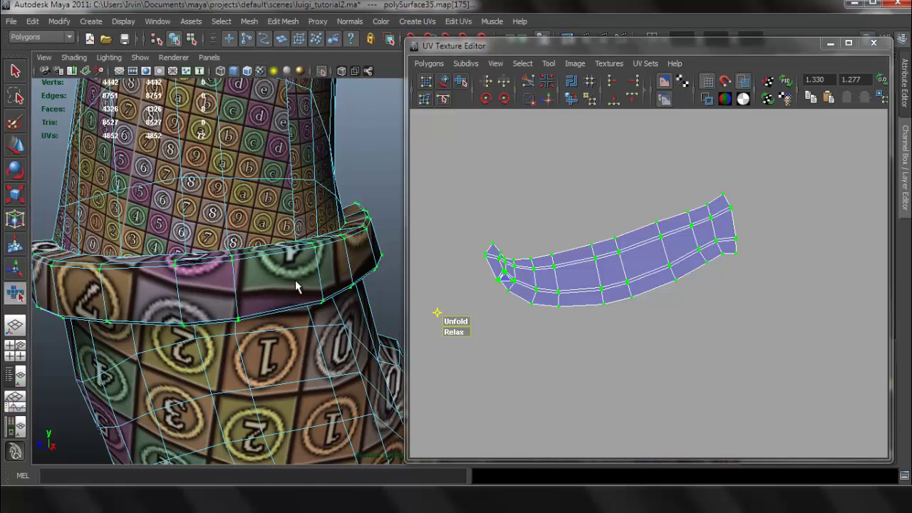
{"action": "right_click_drag", "start_coordinate": [297, 269], "coordinate": [298, 239]}
{"action": "left_click", "coordinate": [319, 265]}
{"action": "scroll", "coordinate": [324, 263], "scroll_direction": "up", "scroll_amount": 7}
{"action": "middle_click_drag", "start_coordinate": [326, 262], "coordinate": [293, 245], "text": "alt"}
{"action": "scroll", "coordinate": [306, 245], "scroll_direction": "down", "scroll_amount": 5}
{"action": "left_click_drag", "start_coordinate": [314, 245], "coordinate": [341, 245], "text": "alt"}
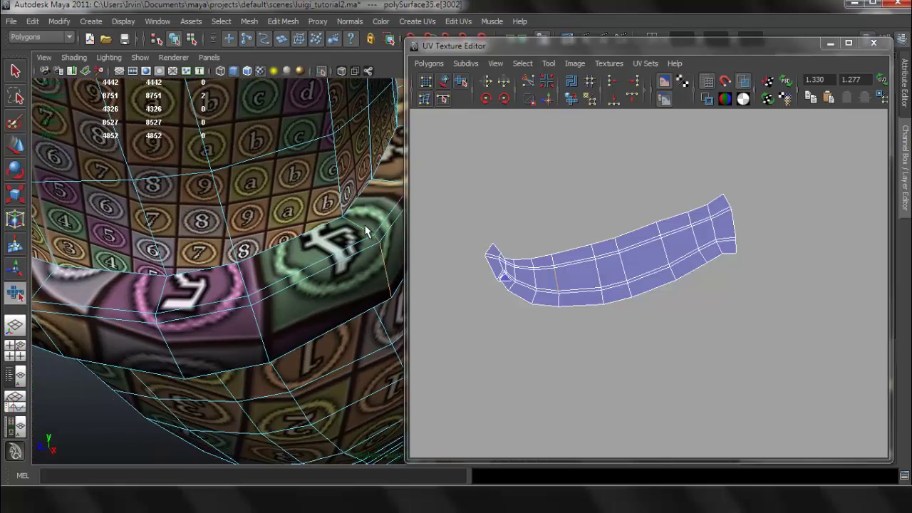
{"action": "left_click", "coordinate": [362, 226], "text": "shift"}
{"action": "mouse_move", "coordinate": [366, 297]}
{"action": "left_mouse_down", "text": "alt"}
{"action": "mouse_move", "coordinate": [363, 260]}
{"action": "mouse_move", "coordinate": [371, 305]}
{"action": "left_mouse_up", "text": "alt"}
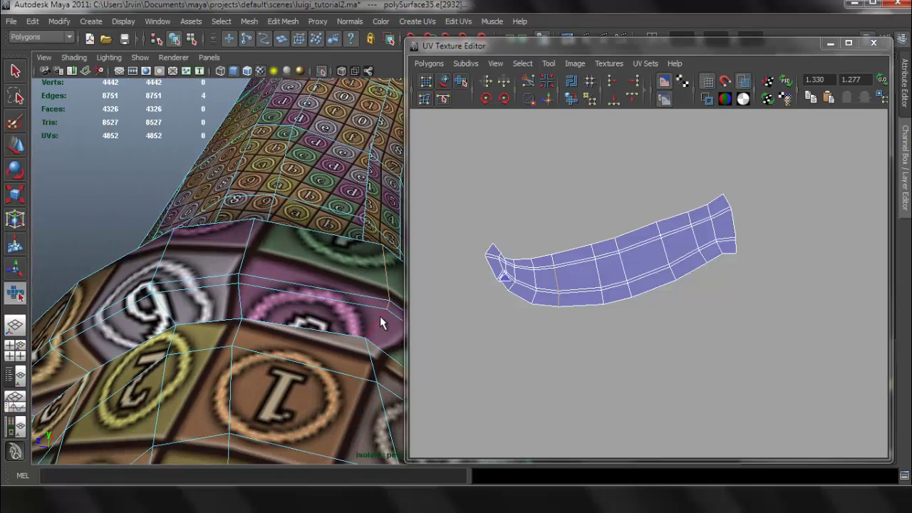
{"action": "left_click_drag", "start_coordinate": [380, 294], "coordinate": [373, 343], "text": "alt"}
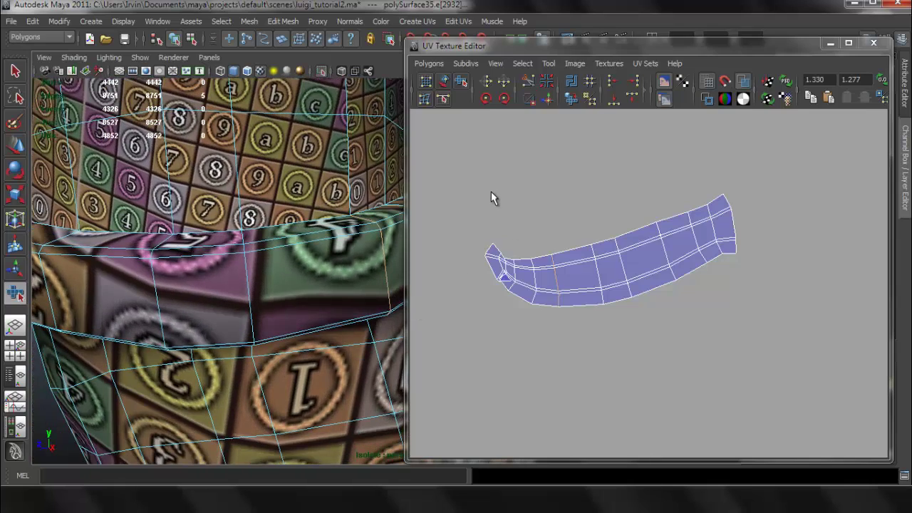
{"action": "left_click", "coordinate": [442, 66]}
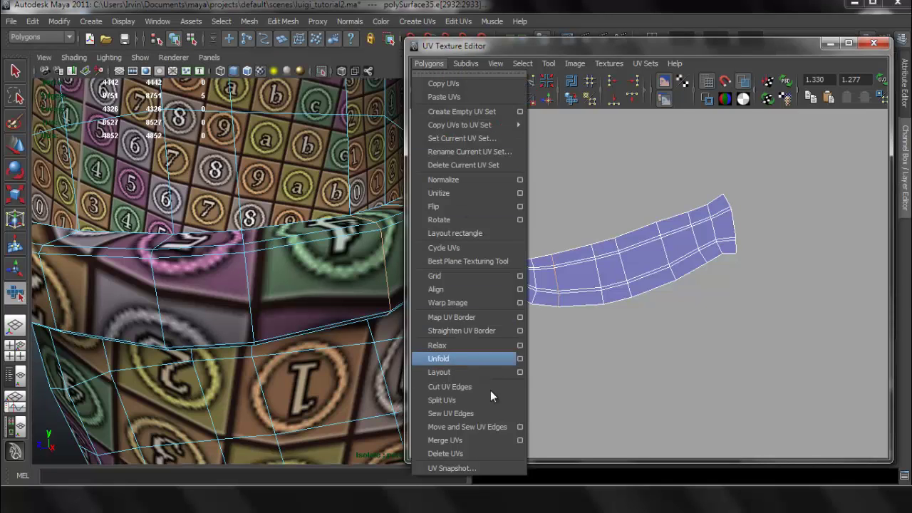
{"action": "left_click", "coordinate": [483, 386]}
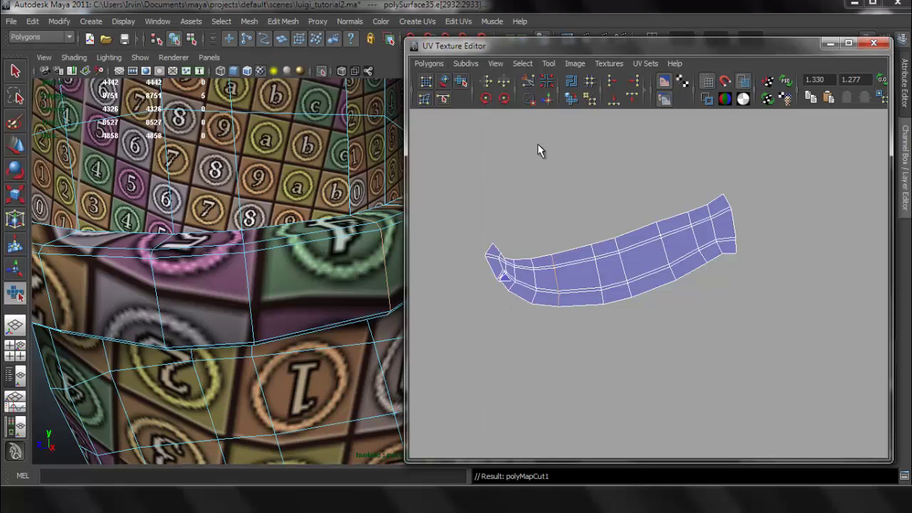
Step: Apply planar mapping to the larger section of the cut band and move the projected shell to empty space above the head shell
{"action": "right_click_drag", "start_coordinate": [640, 236], "coordinate": [678, 231]}
{"action": "left_click_drag", "start_coordinate": [694, 191], "coordinate": [715, 221]}
{"action": "right_click_drag", "start_coordinate": [715, 221], "coordinate": [730, 213], "text": "ctrl"}
{"action": "right_click_drag", "start_coordinate": [627, 242], "coordinate": [627, 260], "text": "ctrl"}
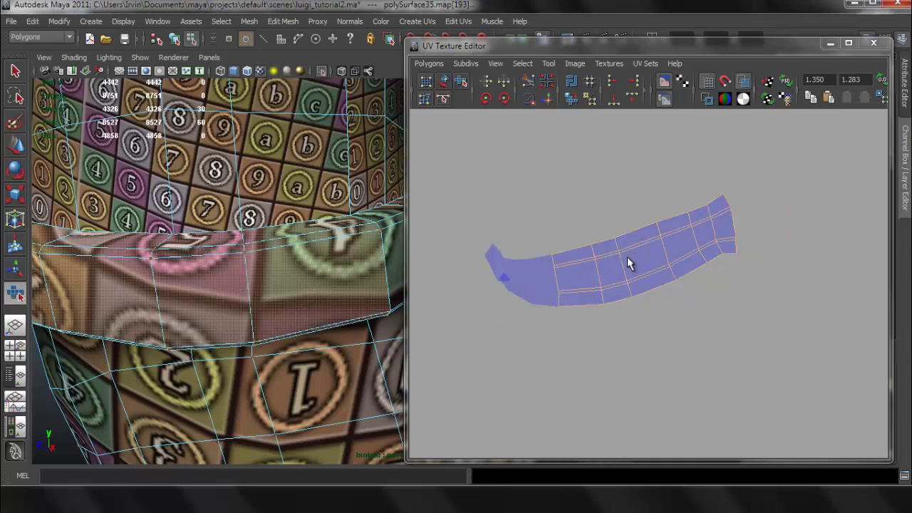
{"action": "left_click", "coordinate": [416, 21]}
{"action": "left_click", "coordinate": [431, 41]}
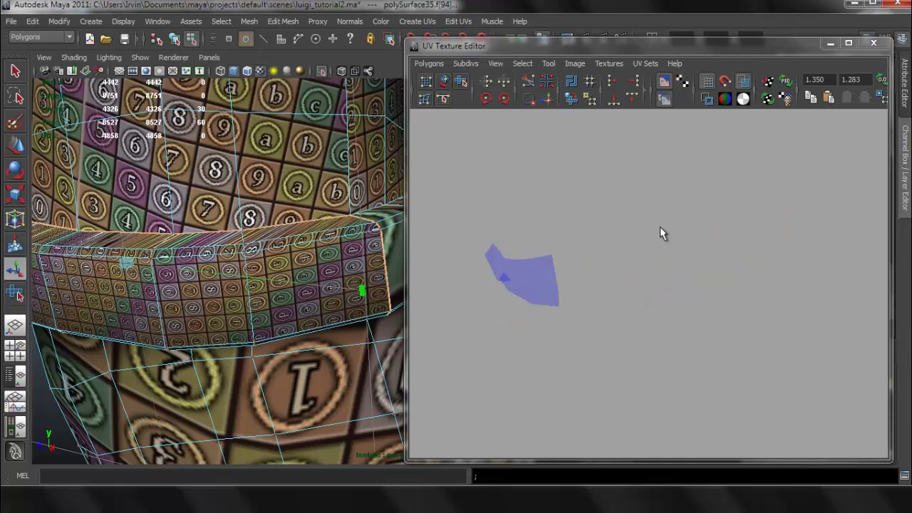
{"action": "scroll", "coordinate": [676, 279], "scroll_direction": "down", "scroll_amount": 3}
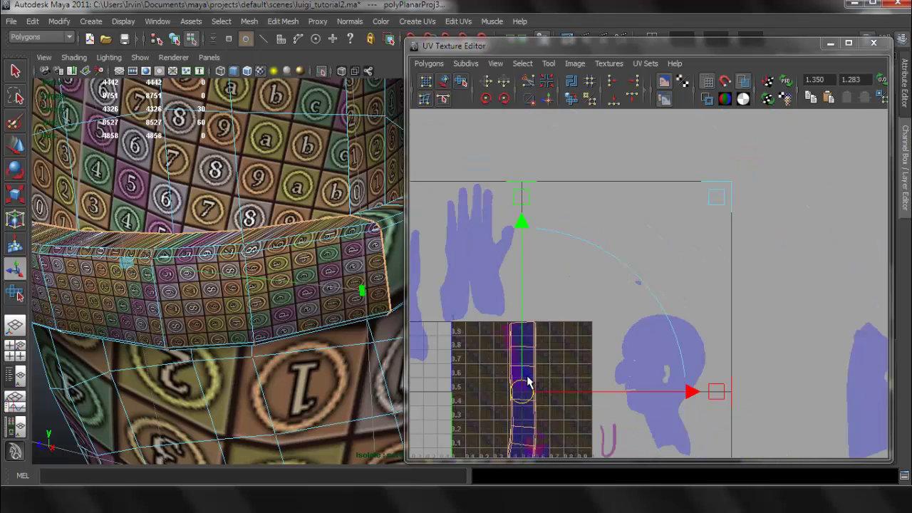
{"action": "left_click_drag", "start_coordinate": [526, 389], "coordinate": [702, 223]}
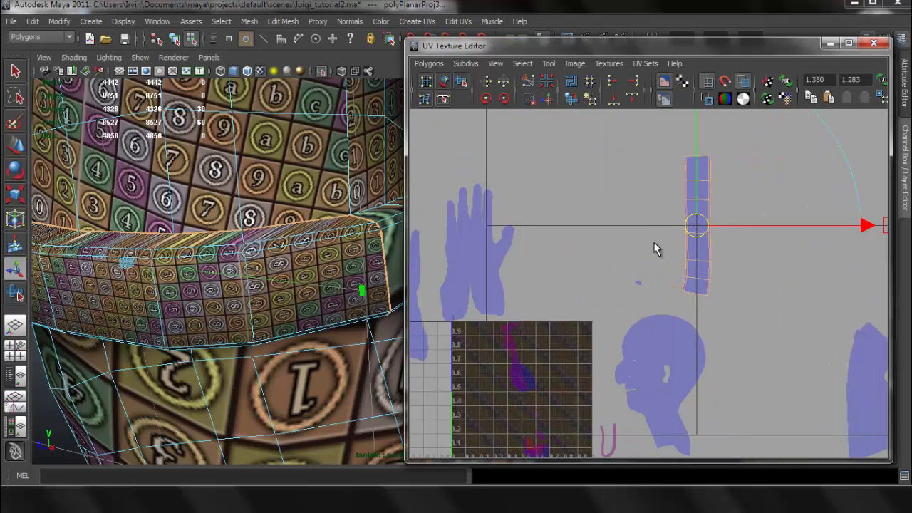
Step: Apply planar mapping to the smaller section of the cut band and move its shell beside the first band strip
{"action": "scroll", "coordinate": [655, 248], "scroll_direction": "up", "scroll_amount": 10}
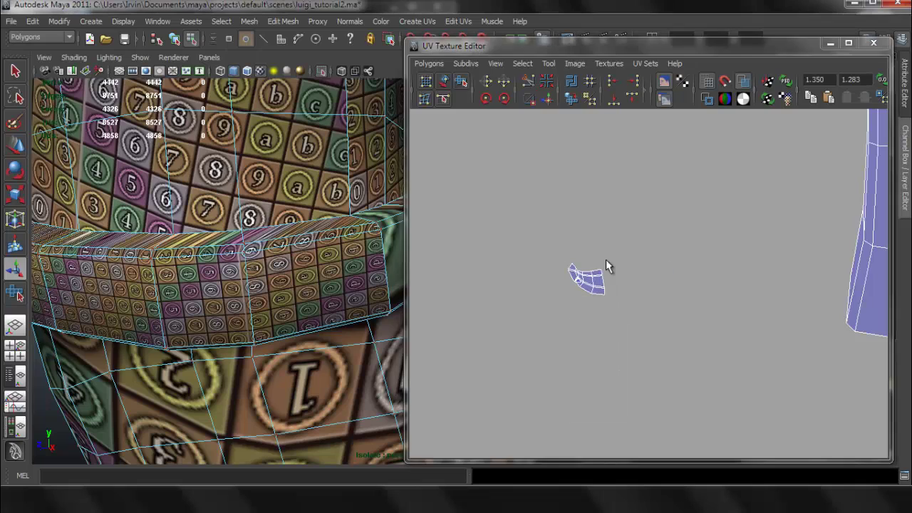
{"action": "left_click_drag", "start_coordinate": [582, 254], "coordinate": [617, 281]}
{"action": "mouse_move", "coordinate": [604, 279]}
{"action": "right_mouse_down", "text": "ctrl"}
{"action": "mouse_move", "coordinate": [633, 264]}
{"action": "mouse_move", "coordinate": [600, 293]}
{"action": "right_mouse_up", "text": "ctrl"}
{"action": "left_click", "coordinate": [419, 25]}
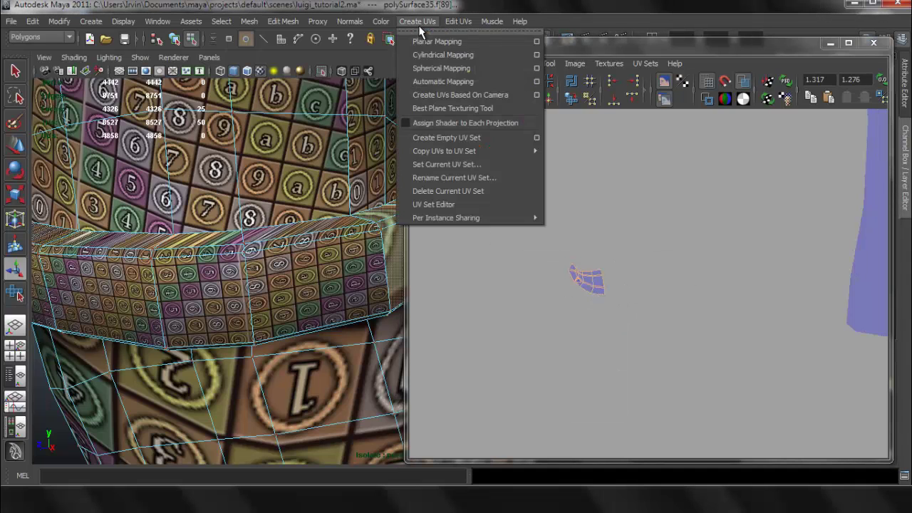
{"action": "left_click", "coordinate": [430, 43]}
{"action": "scroll", "coordinate": [628, 278], "scroll_direction": "down", "scroll_amount": 9}
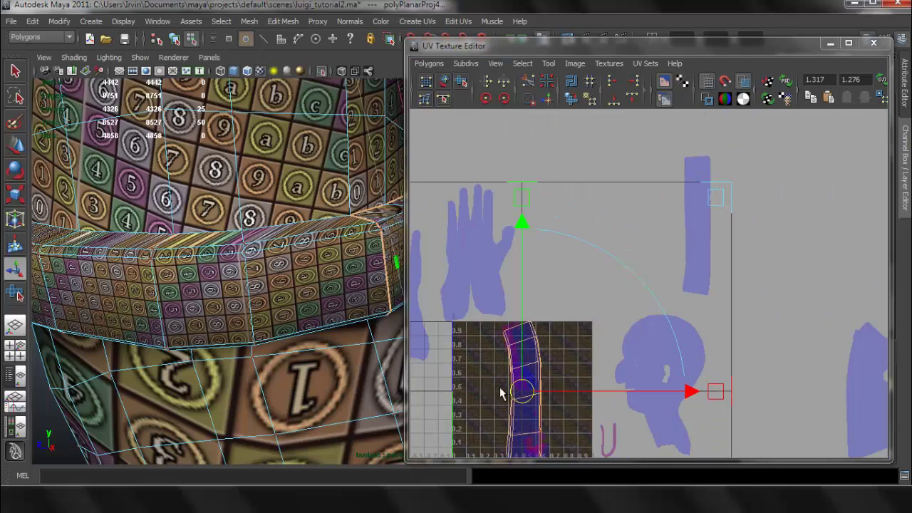
{"action": "left_click_drag", "start_coordinate": [522, 389], "coordinate": [739, 214]}
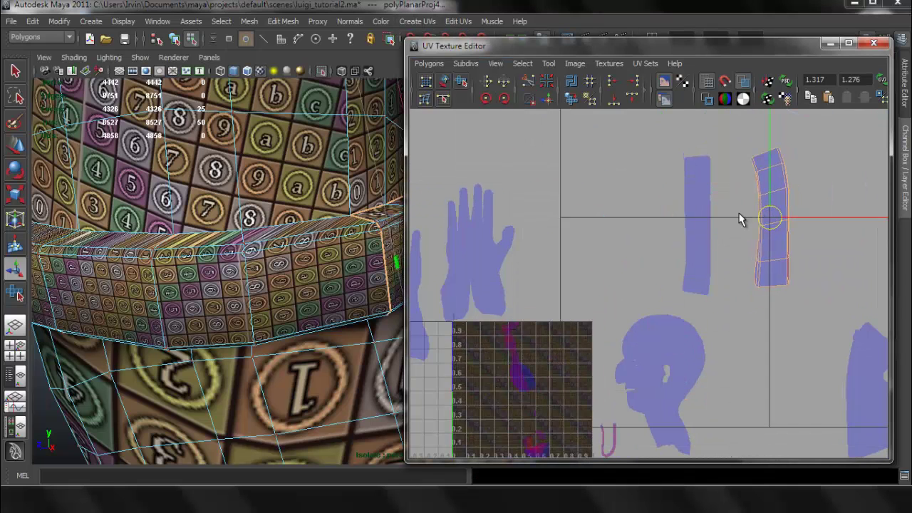
Step: Unfold the newly projected band section with the Smooth UV tool to spread its narrow side strips
{"action": "middle_click_drag", "start_coordinate": [738, 214], "coordinate": [635, 262], "text": "alt"}
{"action": "right_click_drag", "start_coordinate": [635, 262], "coordinate": [664, 244], "text": "alt"}
{"action": "middle_click_drag", "start_coordinate": [659, 209], "coordinate": [616, 198], "text": "alt"}
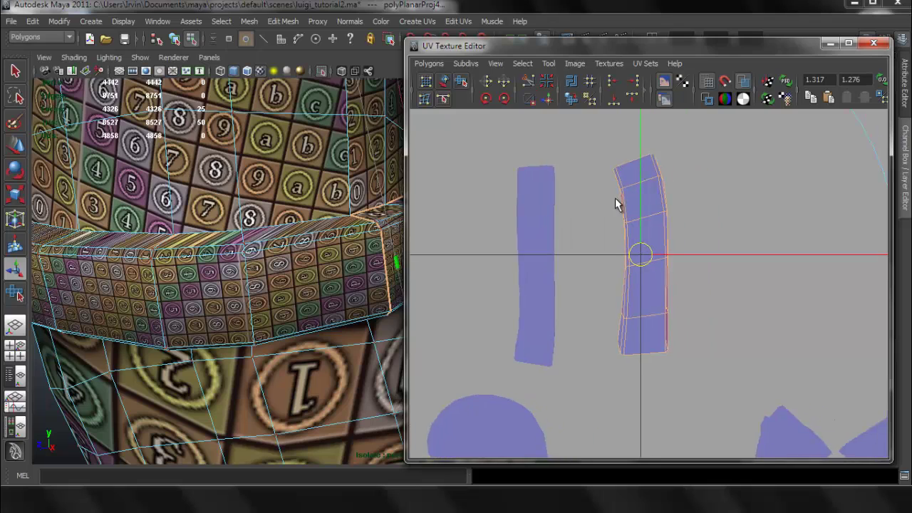
{"action": "scroll", "coordinate": [615, 199], "scroll_direction": "up", "scroll_amount": 2}
{"action": "right_click_drag", "start_coordinate": [619, 177], "coordinate": [716, 161]}
{"action": "left_click", "coordinate": [667, 164]}
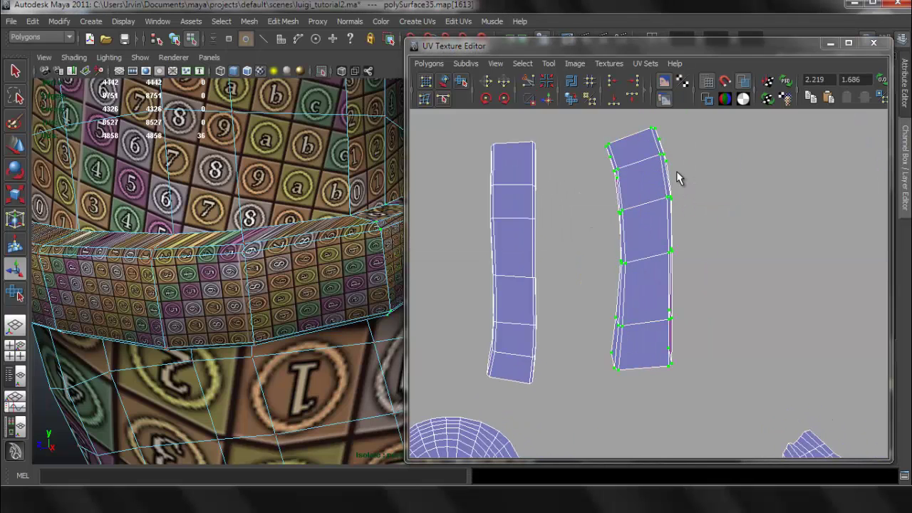
{"action": "left_click", "coordinate": [547, 65]}
{"action": "left_click", "coordinate": [570, 122]}
{"action": "left_click_drag", "start_coordinate": [591, 375], "coordinate": [838, 371]}
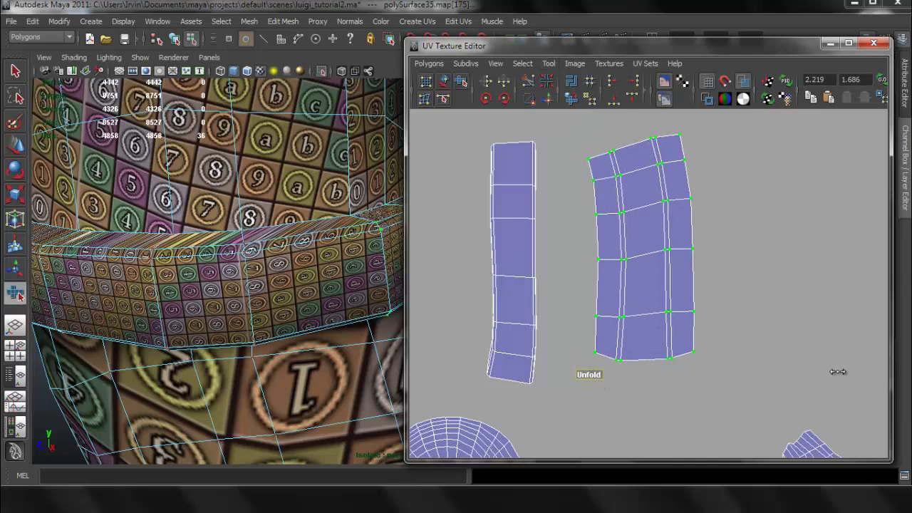
Step: Unfold the larger band section's UV shell with the Smooth UV tool
{"action": "left_click_drag", "start_coordinate": [520, 134], "coordinate": [540, 164]}
{"action": "right_click_drag", "start_coordinate": [523, 144], "coordinate": [570, 129], "text": "ctrl"}
{"action": "left_click_drag", "start_coordinate": [465, 390], "coordinate": [772, 383]}
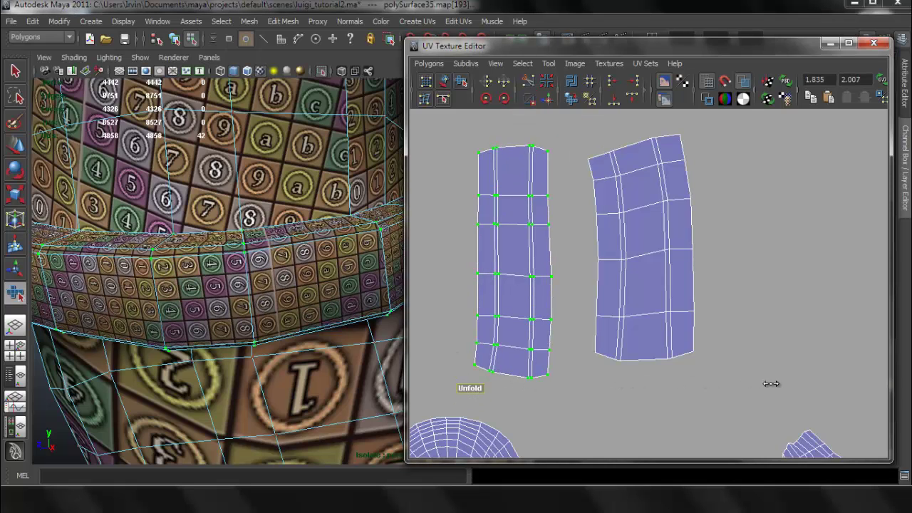
{"action": "left_click_drag", "start_coordinate": [503, 387], "coordinate": [777, 383]}
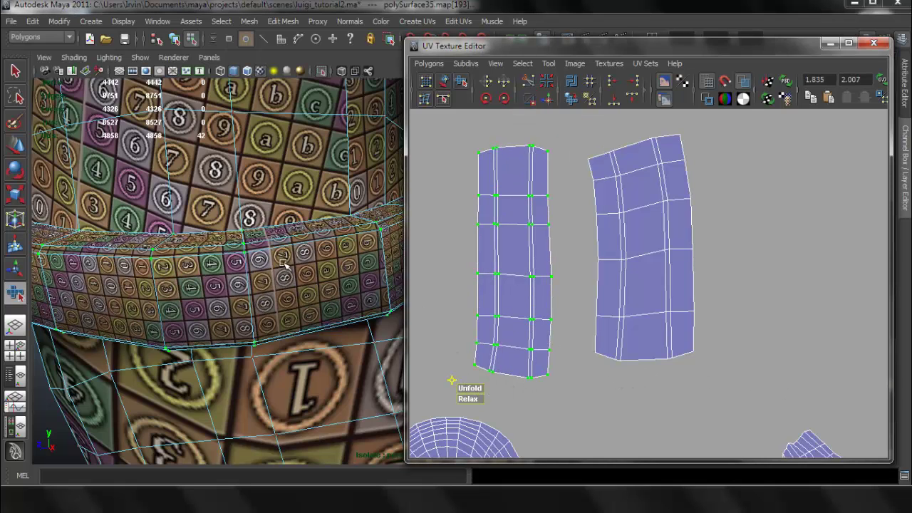
Step: Select all the lower end edges of the smaller band section and move and sew them to the larger section
{"action": "left_click_drag", "start_coordinate": [286, 266], "coordinate": [251, 258], "text": "alt"}
{"action": "right_click_drag", "start_coordinate": [258, 232], "coordinate": [271, 205], "text": "alt"}
{"action": "left_click", "coordinate": [248, 245]}
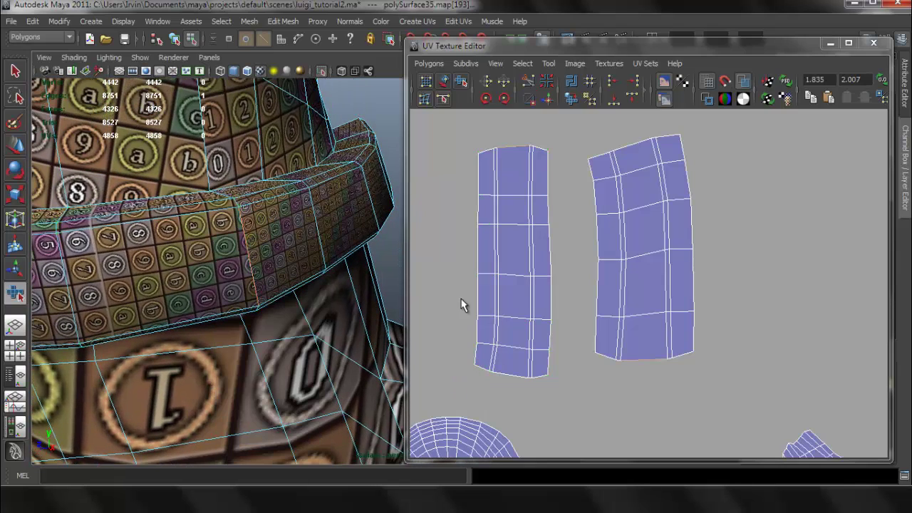
{"action": "middle_click_drag", "start_coordinate": [674, 366], "coordinate": [653, 306], "text": "alt"}
{"action": "scroll", "coordinate": [663, 305], "scroll_direction": "up", "scroll_amount": 4}
{"action": "scroll", "coordinate": [658, 299], "scroll_direction": "down", "scroll_amount": 6}
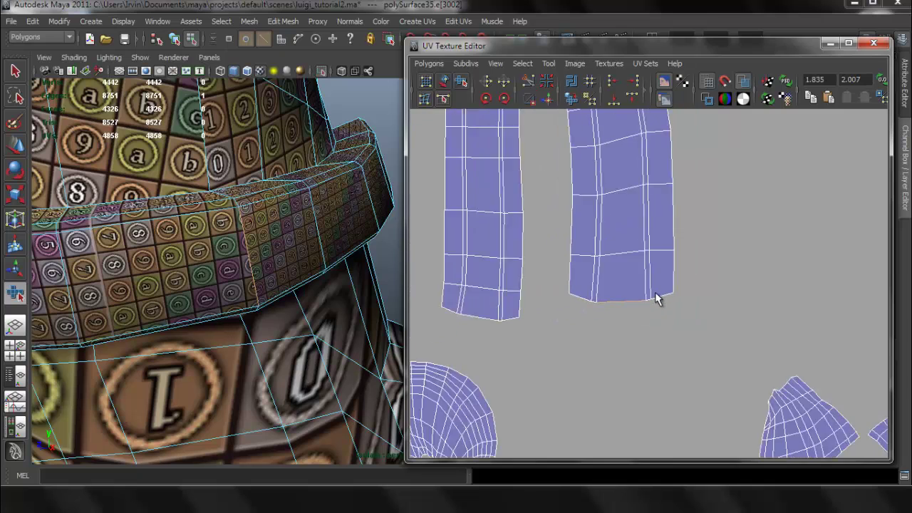
{"action": "scroll", "coordinate": [654, 287], "scroll_direction": "up", "scroll_amount": 6}
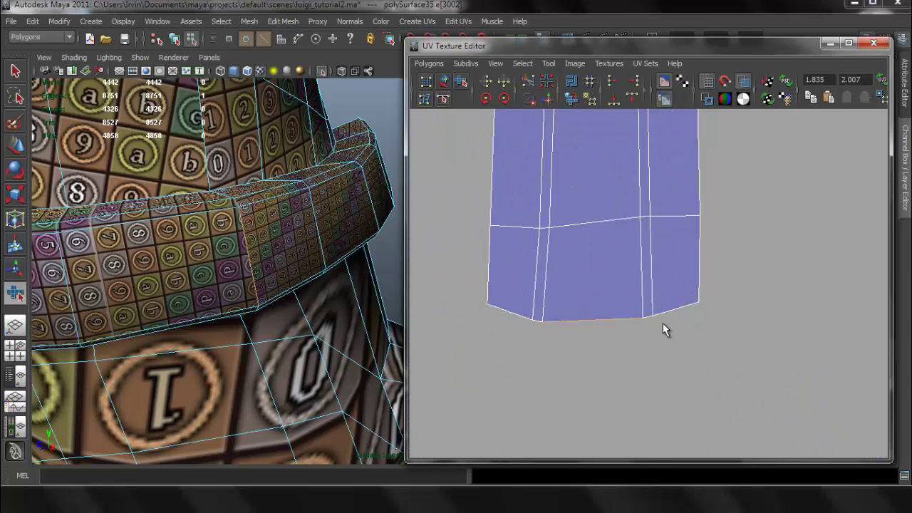
{"action": "right_click_drag", "start_coordinate": [673, 295], "coordinate": [675, 268]}
{"action": "key", "text": "q"}
{"action": "scroll", "coordinate": [648, 329], "scroll_direction": "up", "scroll_amount": 2}
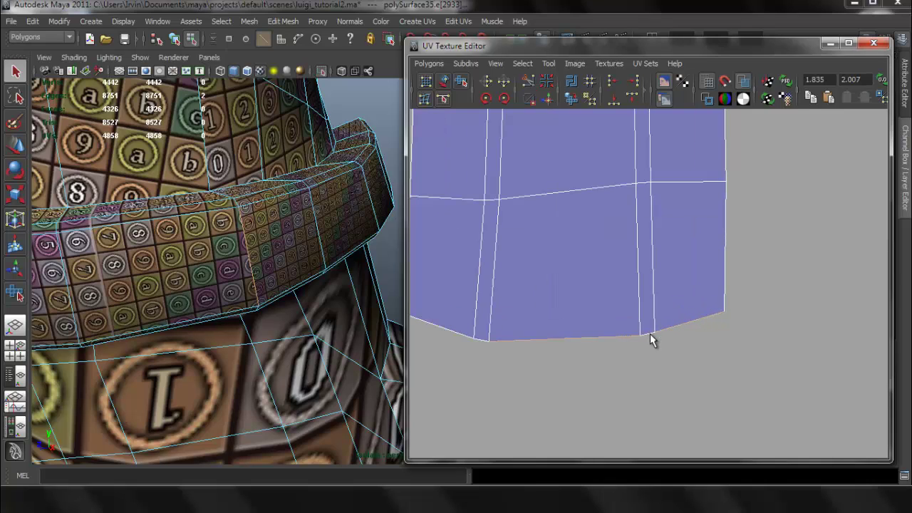
{"action": "left_click", "coordinate": [485, 340], "text": "shift"}
{"action": "left_click", "coordinate": [447, 327], "text": "shift"}
{"action": "left_click", "coordinate": [448, 326], "text": "shift"}
{"action": "scroll", "coordinate": [603, 313], "scroll_direction": "down", "scroll_amount": 6}
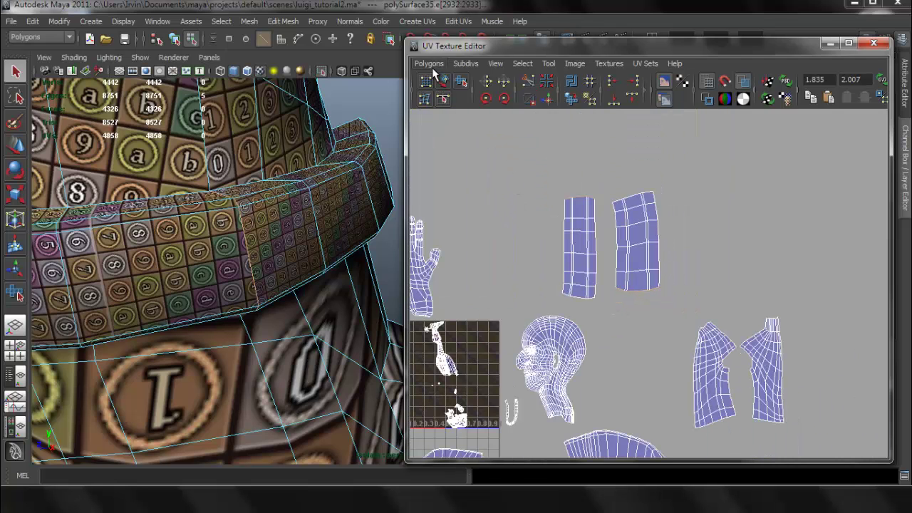
{"action": "left_click", "coordinate": [430, 65]}
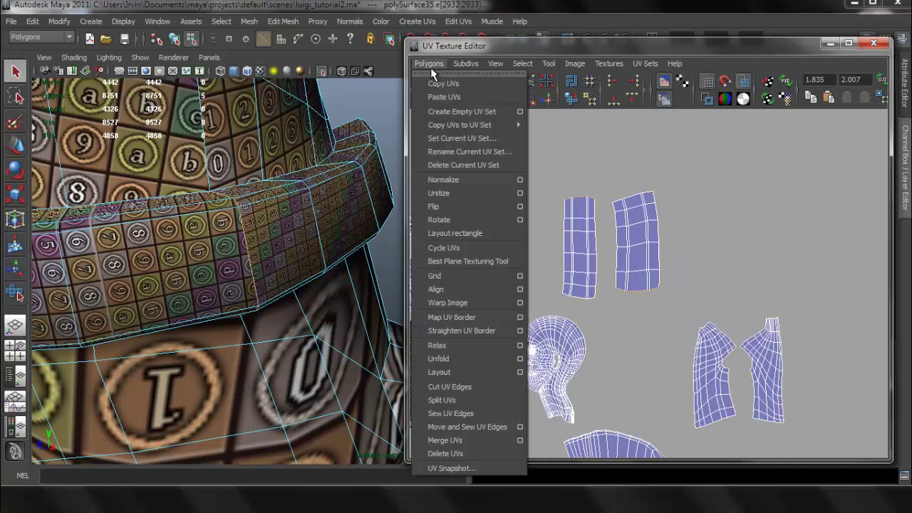
{"action": "left_click", "coordinate": [500, 431]}
Step: Select all UVs along the joined strip's right border and align them to their maximum U
{"action": "middle_click_drag", "start_coordinate": [562, 282], "coordinate": [565, 379], "text": "alt"}
{"action": "scroll", "coordinate": [560, 285], "scroll_direction": "up", "scroll_amount": 2}
{"action": "right_click_drag", "start_coordinate": [555, 242], "coordinate": [601, 241]}
{"action": "left_click_drag", "start_coordinate": [582, 184], "coordinate": [609, 230]}
{"action": "middle_click_drag", "start_coordinate": [562, 241], "coordinate": [574, 209], "text": "alt"}
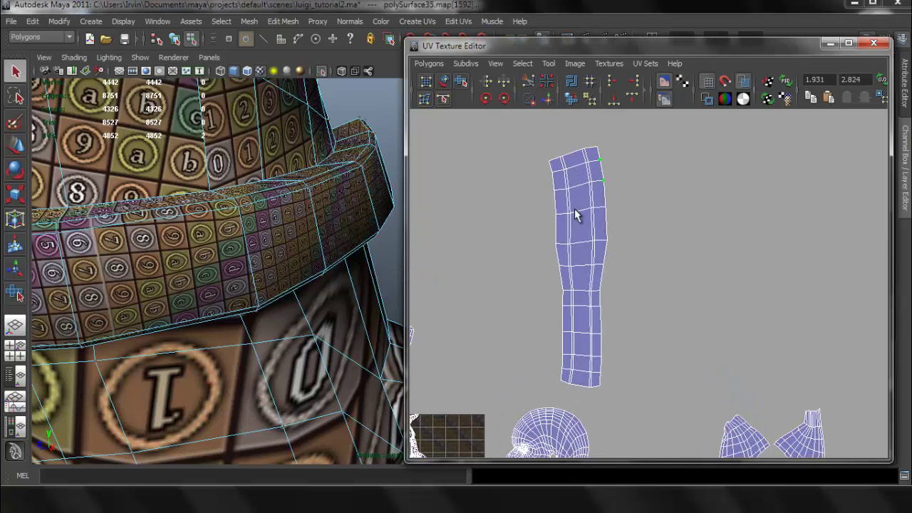
{"action": "middle_click_drag", "start_coordinate": [609, 166], "coordinate": [600, 179], "text": "alt"}
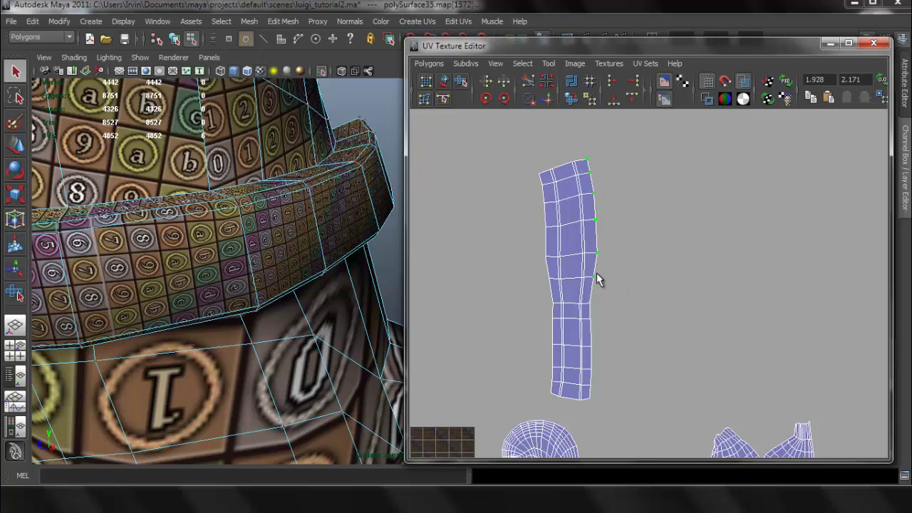
{"action": "left_click_drag", "start_coordinate": [612, 403], "coordinate": [612, 403], "text": "shift"}
{"action": "left_click", "coordinate": [633, 84]}
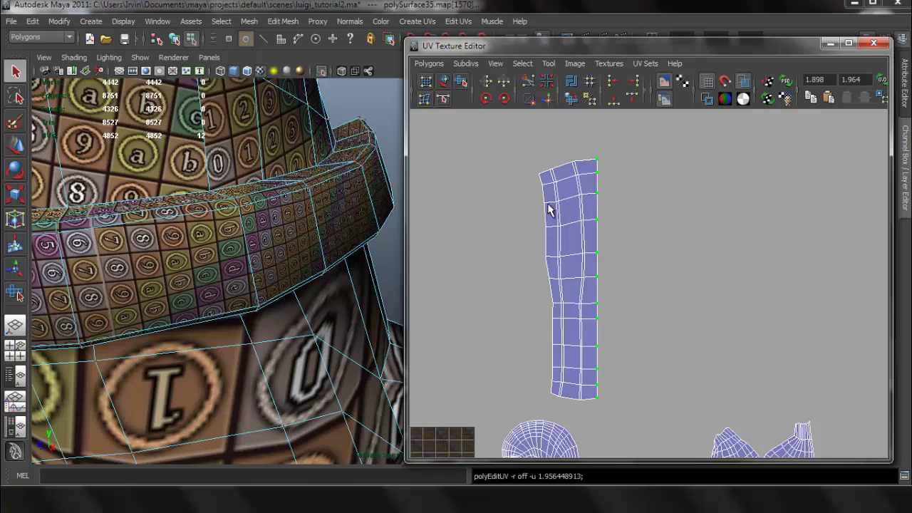
Step: Select the edge loop nearest the strip's right border, convert it to UVs and align them to maximum U
{"action": "left_click_drag", "start_coordinate": [281, 271], "coordinate": [271, 246], "text": "alt"}
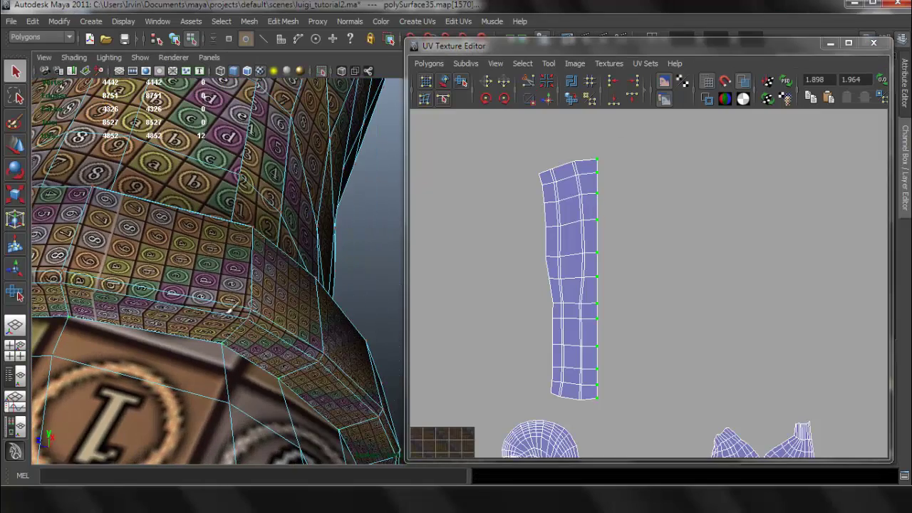
{"action": "middle_click_drag", "start_coordinate": [228, 309], "coordinate": [297, 245], "text": "alt"}
{"action": "right_click_drag", "start_coordinate": [233, 266], "coordinate": [233, 233]}
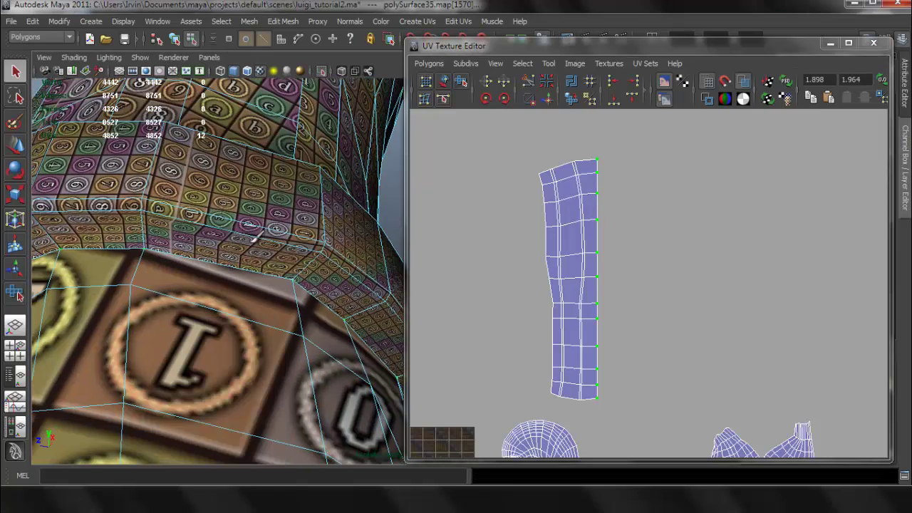
{"action": "left_click", "coordinate": [254, 236]}
{"action": "left_click", "coordinate": [253, 228]}
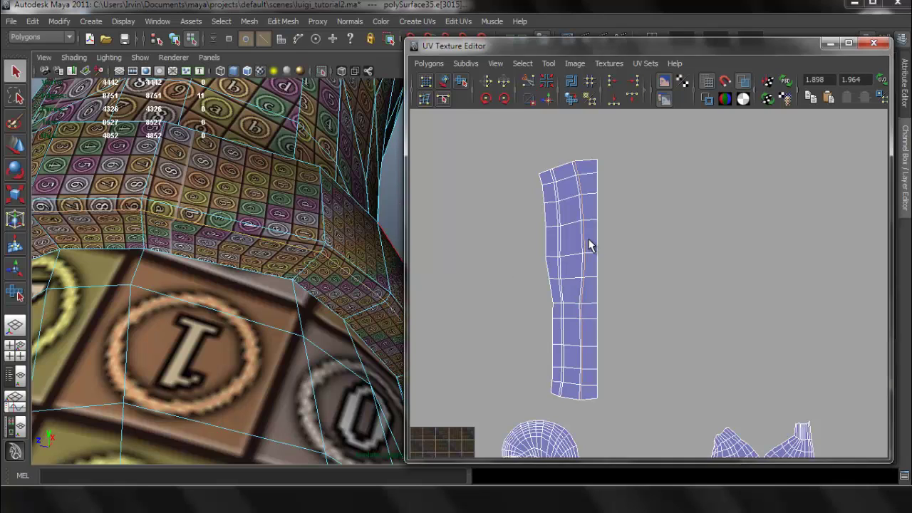
{"action": "right_click_drag", "start_coordinate": [588, 239], "coordinate": [623, 239], "text": "ctrl"}
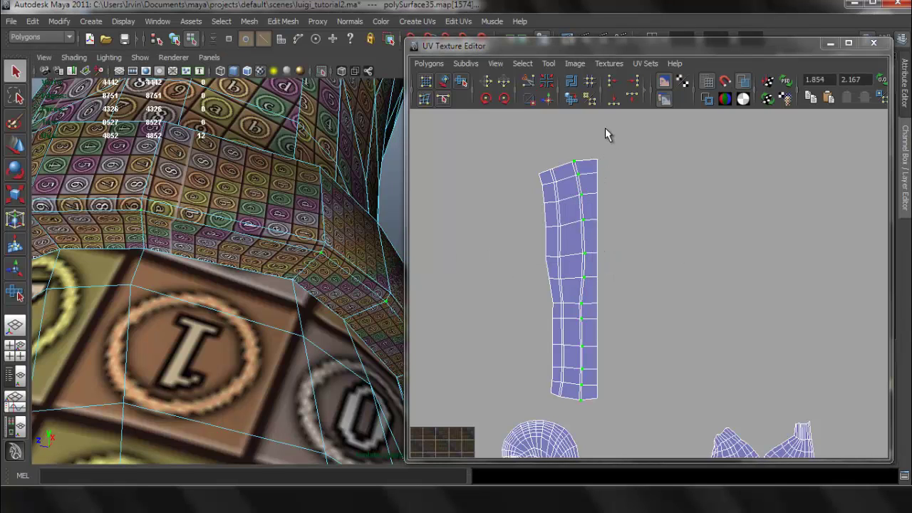
{"action": "left_click", "coordinate": [634, 84]}
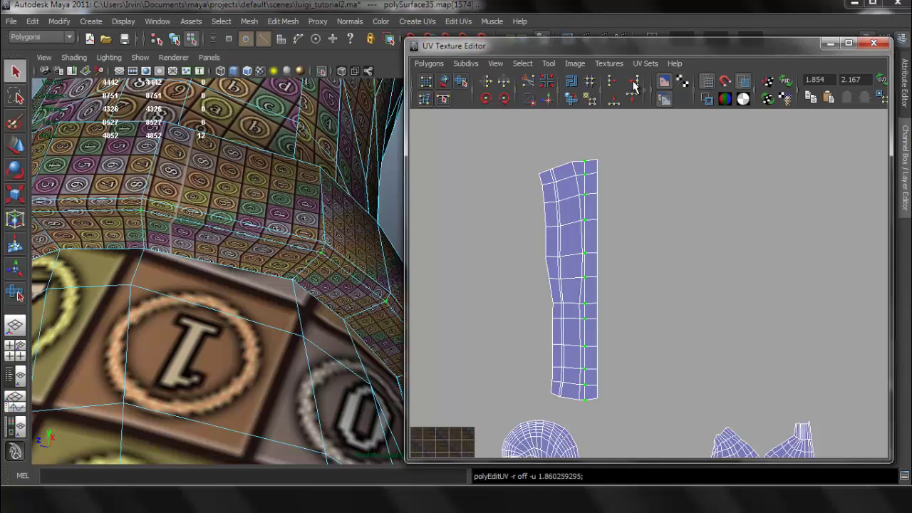
Step: Select the left loop of the strip's right-hand edge pair, convert it to UVs and align them to maximum U
{"action": "scroll", "coordinate": [605, 269], "scroll_direction": "down", "scroll_amount": 5}
{"action": "scroll", "coordinate": [605, 269], "scroll_direction": "up", "scroll_amount": 8}
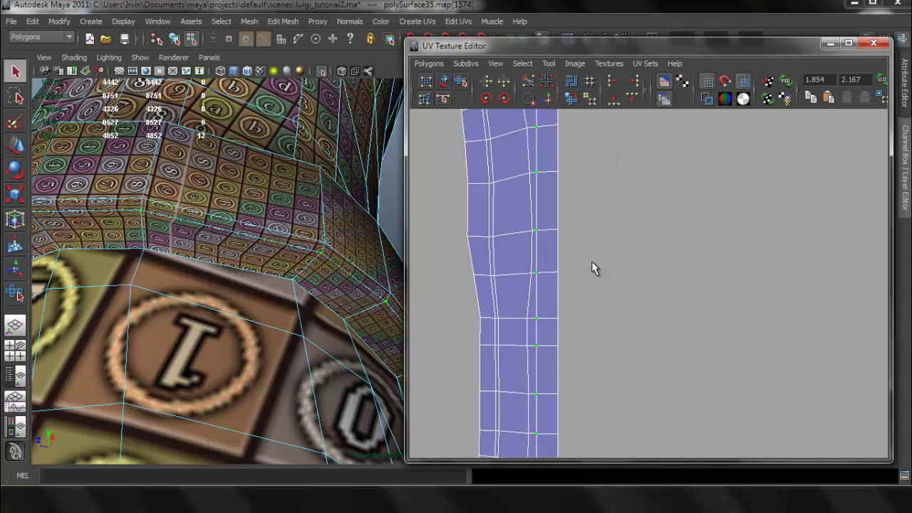
{"action": "scroll", "coordinate": [591, 260], "scroll_direction": "down", "scroll_amount": 2}
{"action": "right_click_drag", "start_coordinate": [259, 258], "coordinate": [259, 223]}
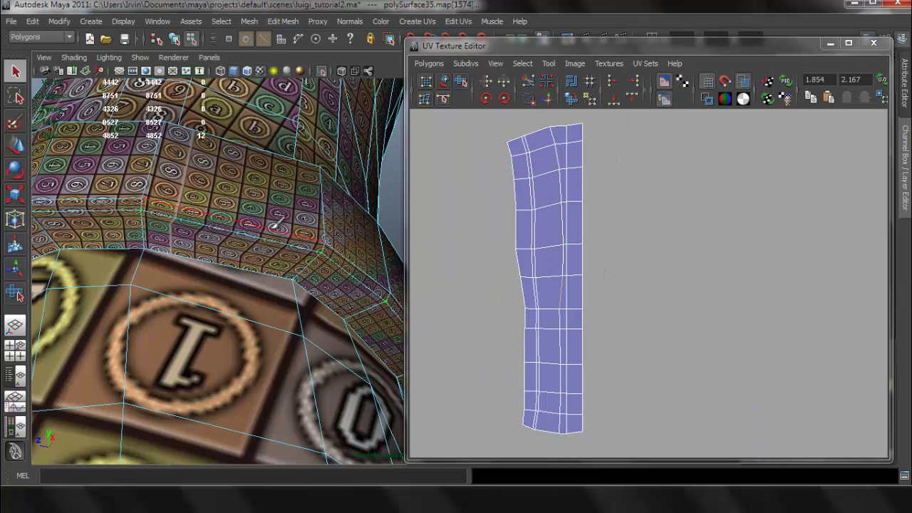
{"action": "double_click", "coordinate": [270, 231]}
{"action": "right_click_drag", "start_coordinate": [552, 222], "coordinate": [578, 223], "text": "ctrl"}
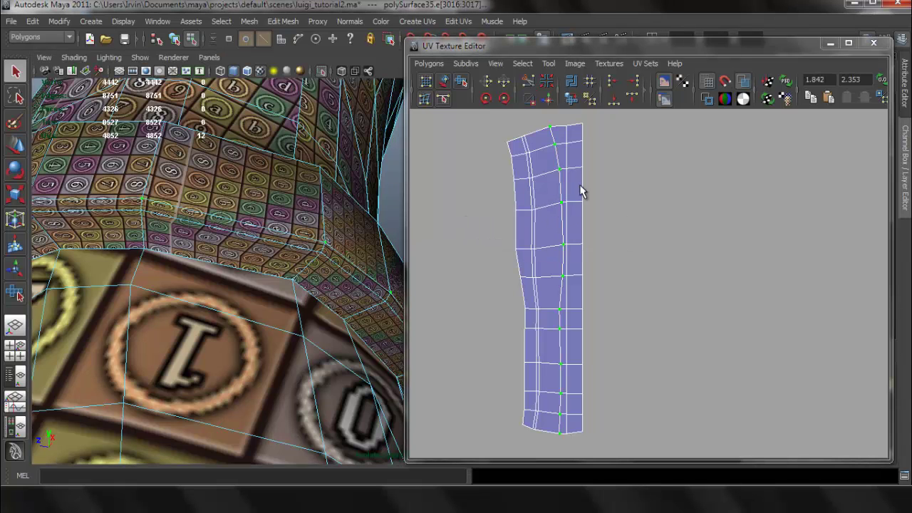
{"action": "left_click", "coordinate": [631, 84]}
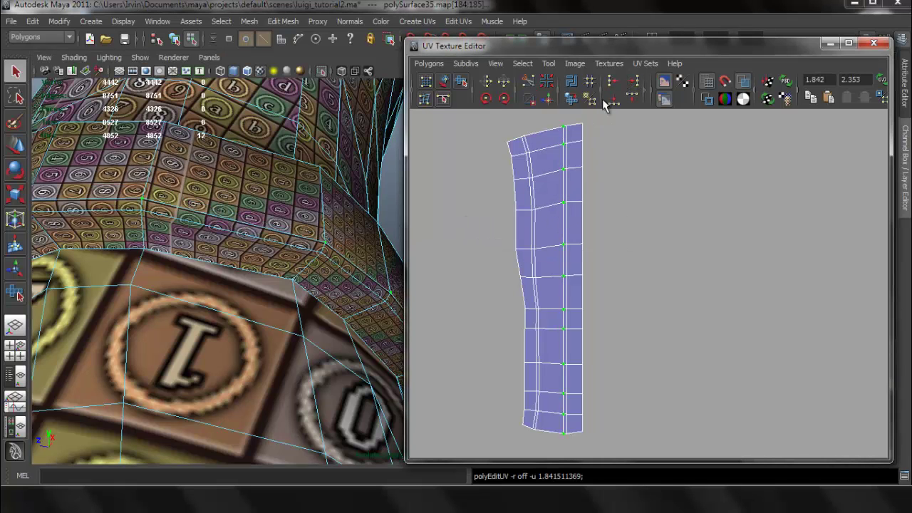
Step: Select the right loop of the strip's left-hand edge pair, convert it to UVs and align them to maximum U
{"action": "left_click_drag", "start_coordinate": [281, 221], "coordinate": [199, 279], "text": "alt"}
{"action": "right_click_drag", "start_coordinate": [287, 243], "coordinate": [290, 212]}
{"action": "double_click", "coordinate": [288, 230]}
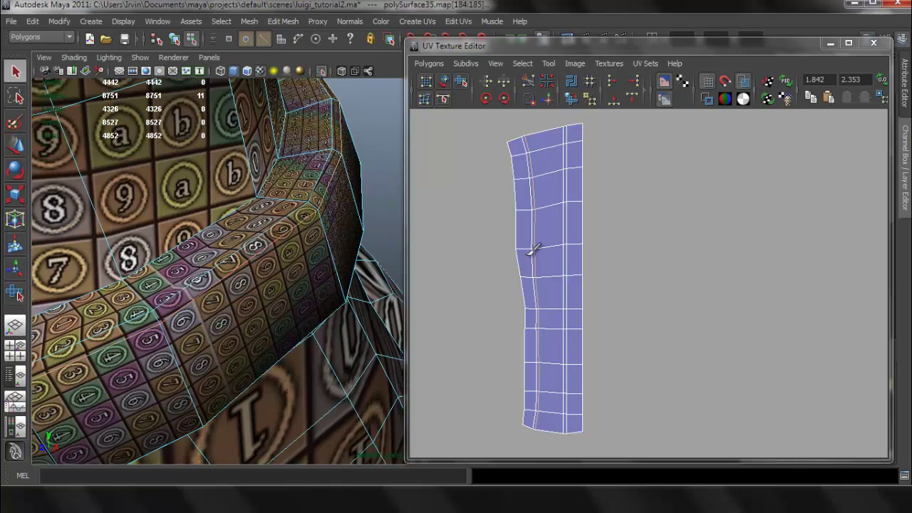
{"action": "right_click_drag", "start_coordinate": [536, 229], "coordinate": [588, 231], "text": "ctrl"}
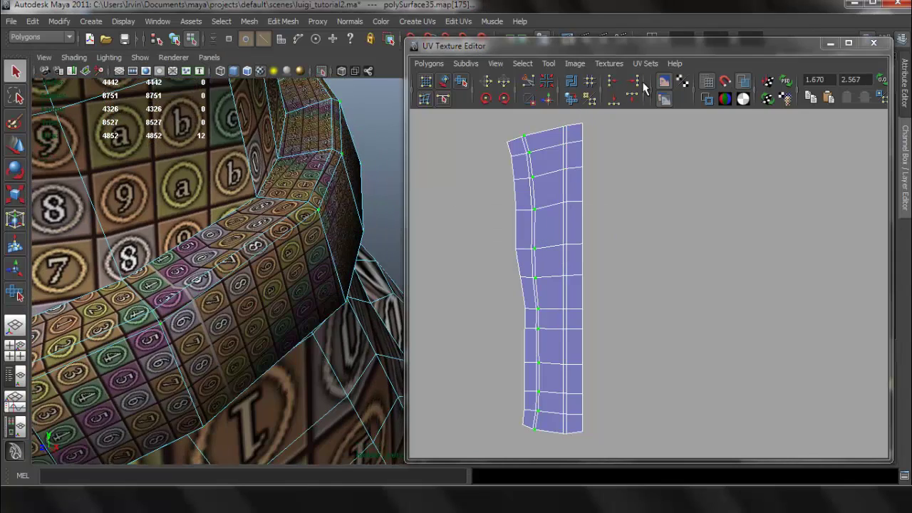
{"action": "left_click", "coordinate": [635, 85]}
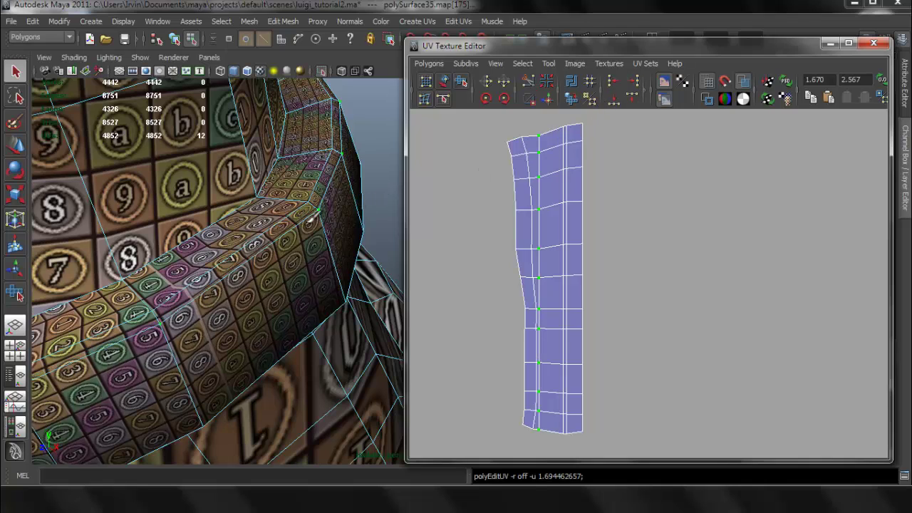
Step: Straighten the edge loop nearest the strip's left border by converting it to UVs and aligning them to maximum U
{"action": "right_click_drag", "start_coordinate": [309, 220], "coordinate": [309, 191]}
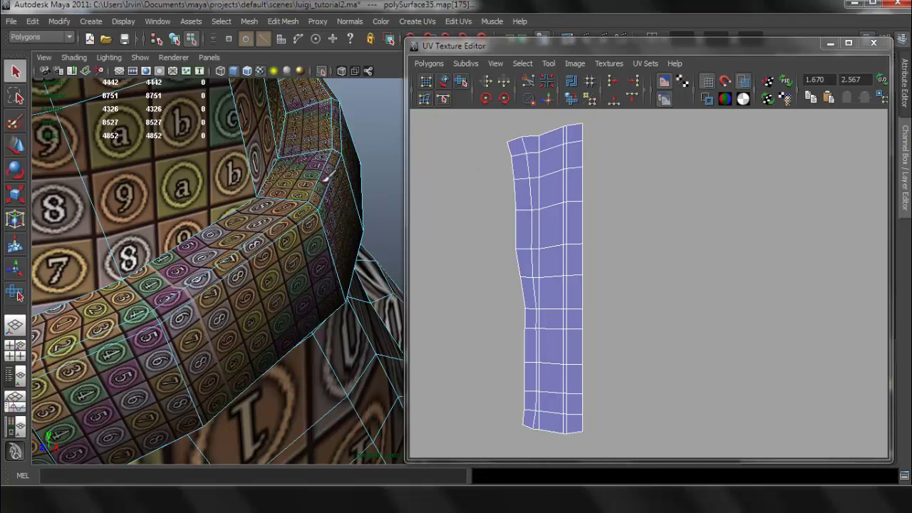
{"action": "double_click", "coordinate": [321, 175]}
{"action": "right_click_drag", "start_coordinate": [520, 203], "coordinate": [540, 203], "text": "ctrl"}
{"action": "left_click", "coordinate": [632, 81]}
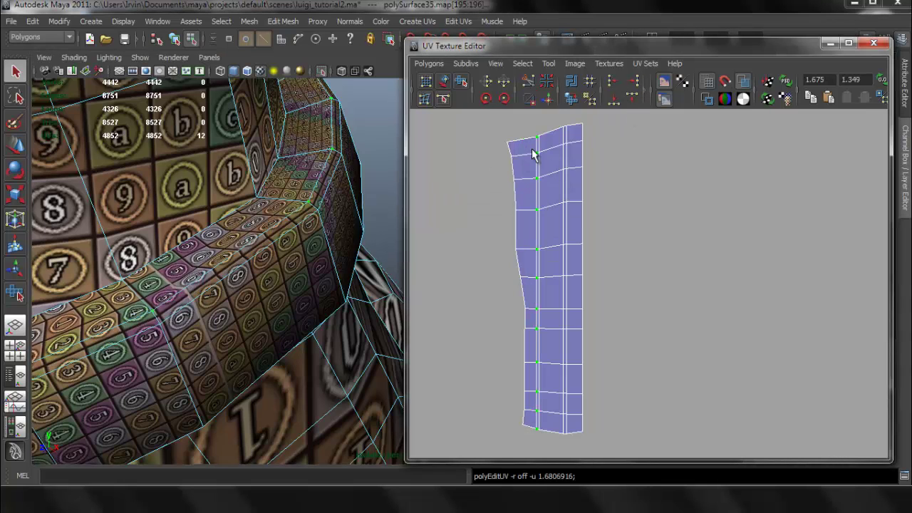
Step: Select the UVs along the strip's left border and align them to their maximum U
{"action": "right_click_drag", "start_coordinate": [522, 158], "coordinate": [546, 151]}
{"action": "left_click_drag", "start_coordinate": [487, 129], "coordinate": [533, 349]}
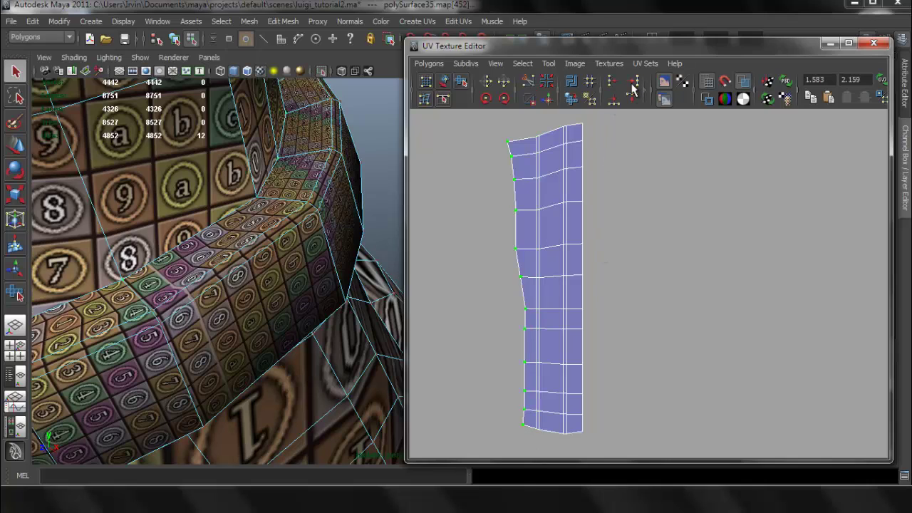
{"action": "left_click", "coordinate": [631, 84]}
Step: Select the UVs across the strip's top end and align them to their maximum V
{"action": "middle_click_drag", "start_coordinate": [548, 130], "coordinate": [546, 192], "text": "alt"}
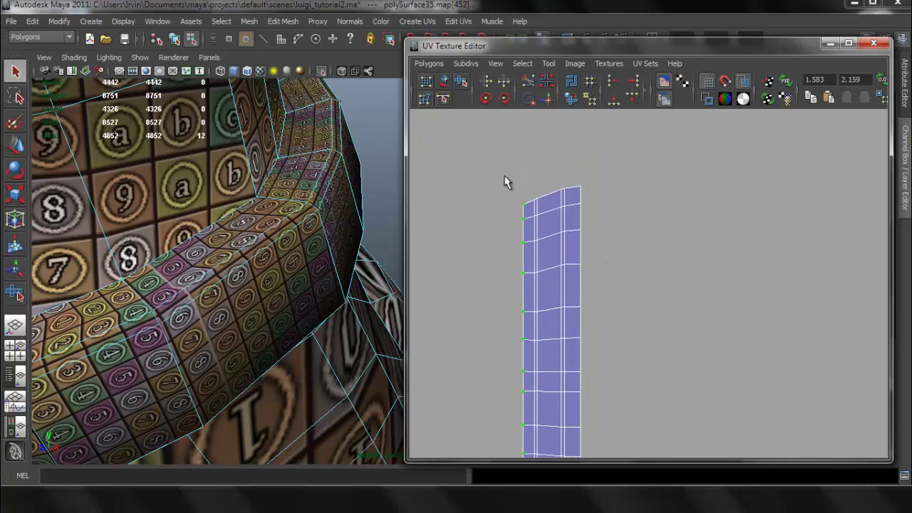
{"action": "left_click_drag", "start_coordinate": [497, 164], "coordinate": [596, 195]}
{"action": "left_click_drag", "start_coordinate": [541, 210], "coordinate": [542, 211], "text": "shift"}
{"action": "left_click", "coordinate": [632, 99]}
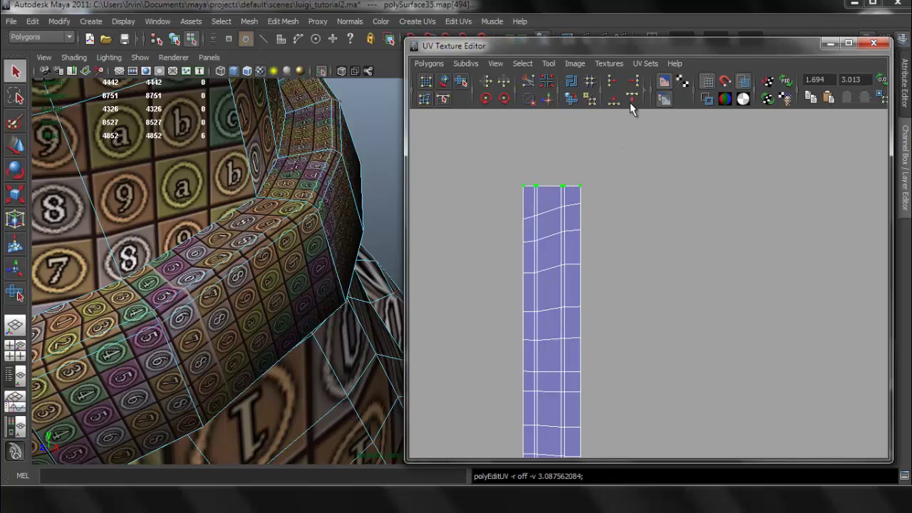
Step: Straighten the four UV rows directly below the strip's top end by aligning each one to its maximum V
{"action": "left_click_drag", "start_coordinate": [510, 197], "coordinate": [587, 220]}
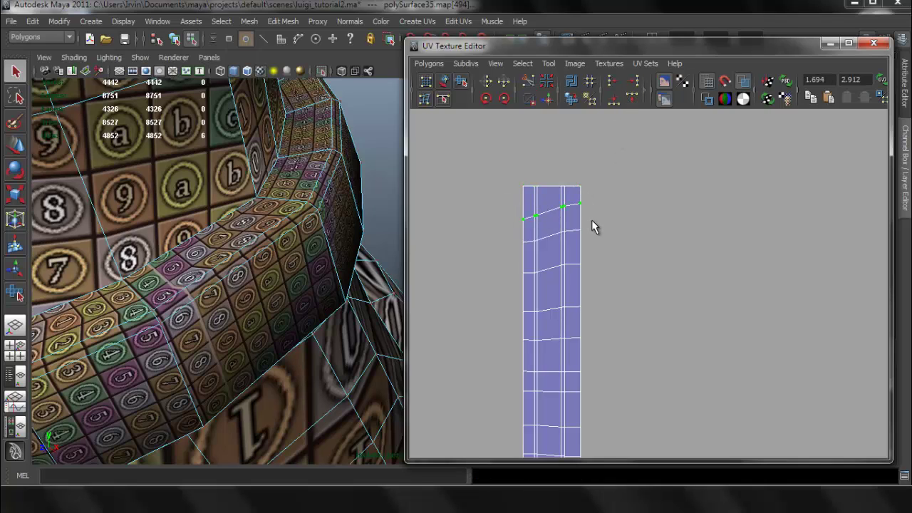
{"action": "left_click", "coordinate": [632, 99]}
{"action": "left_click_drag", "start_coordinate": [504, 220], "coordinate": [603, 259]}
{"action": "left_click", "coordinate": [632, 99]}
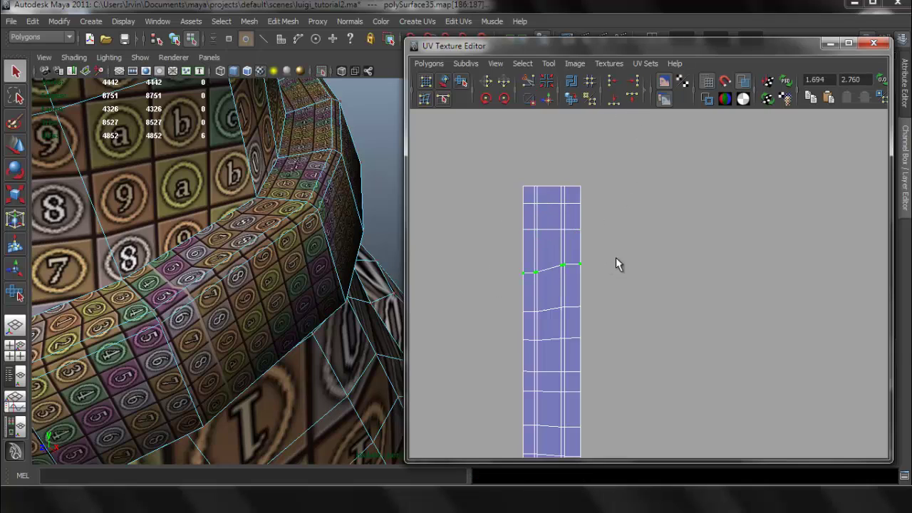
{"action": "left_click", "coordinate": [632, 99]}
{"action": "left_click_drag", "start_coordinate": [513, 282], "coordinate": [597, 321]}
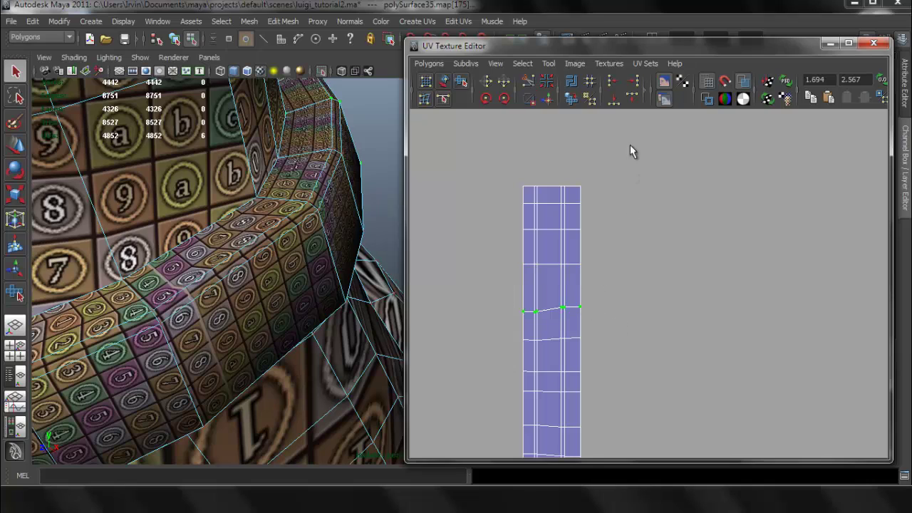
{"action": "left_click", "coordinate": [637, 102]}
Step: Align each of the next four UV rows down the middle of the strip to its maximum V
{"action": "middle_click_drag", "start_coordinate": [602, 224], "coordinate": [609, 138], "text": "alt"}
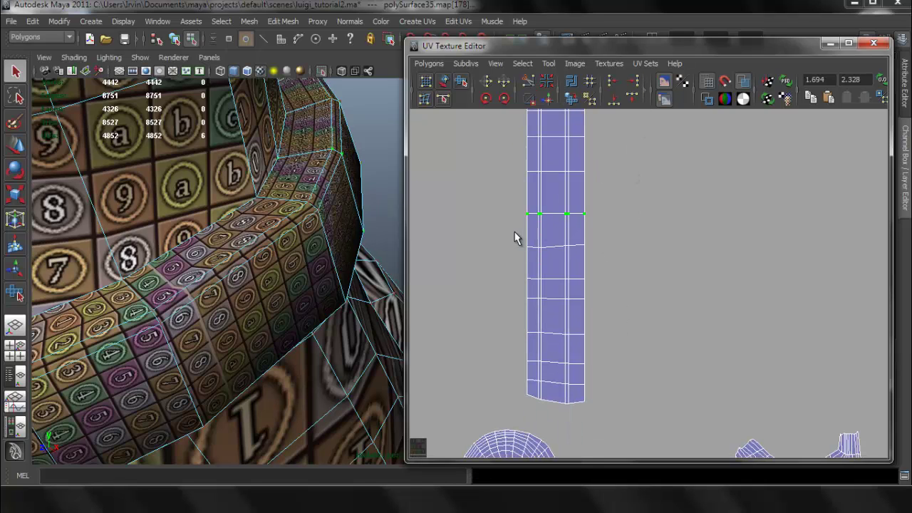
{"action": "left_click", "coordinate": [632, 99]}
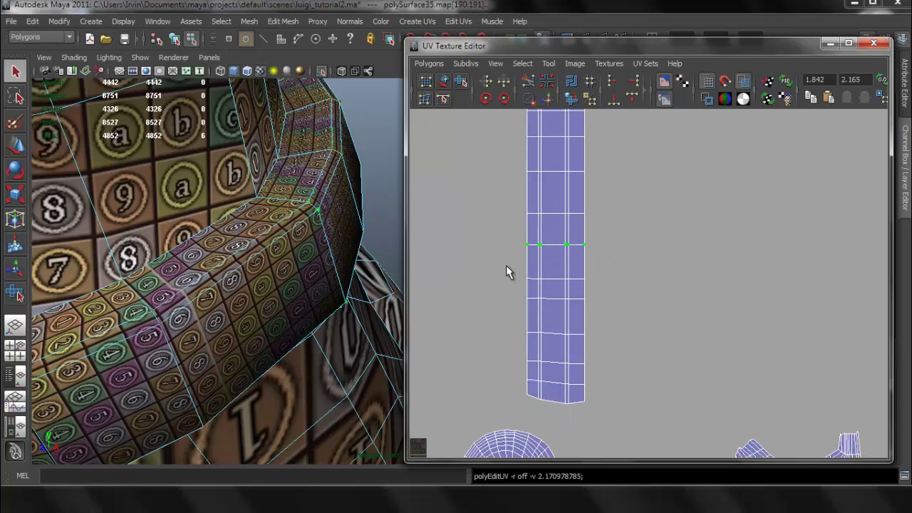
{"action": "left_click_drag", "start_coordinate": [508, 256], "coordinate": [614, 309]}
{"action": "left_click", "coordinate": [632, 99]}
{"action": "left_click", "coordinate": [631, 99]}
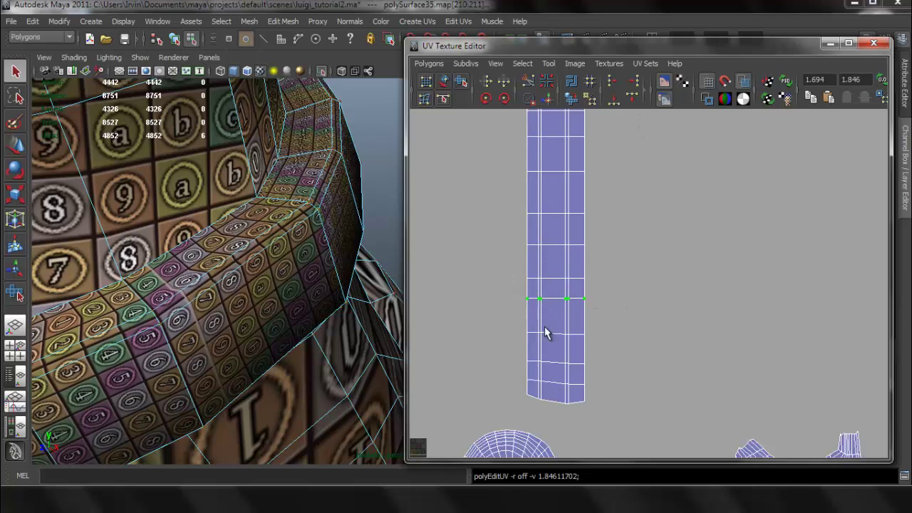
{"action": "left_click_drag", "start_coordinate": [505, 323], "coordinate": [599, 346]}
{"action": "left_click", "coordinate": [632, 99]}
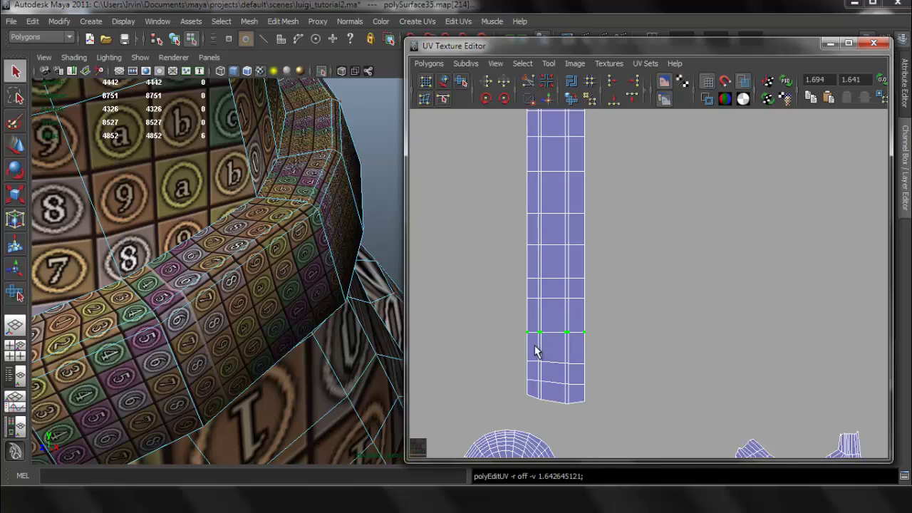
Step: Align the strip's last two inner UV rows to maximum V and its bottom end row to minimum V
{"action": "left_click_drag", "start_coordinate": [512, 351], "coordinate": [609, 373]}
{"action": "left_click", "coordinate": [632, 99]}
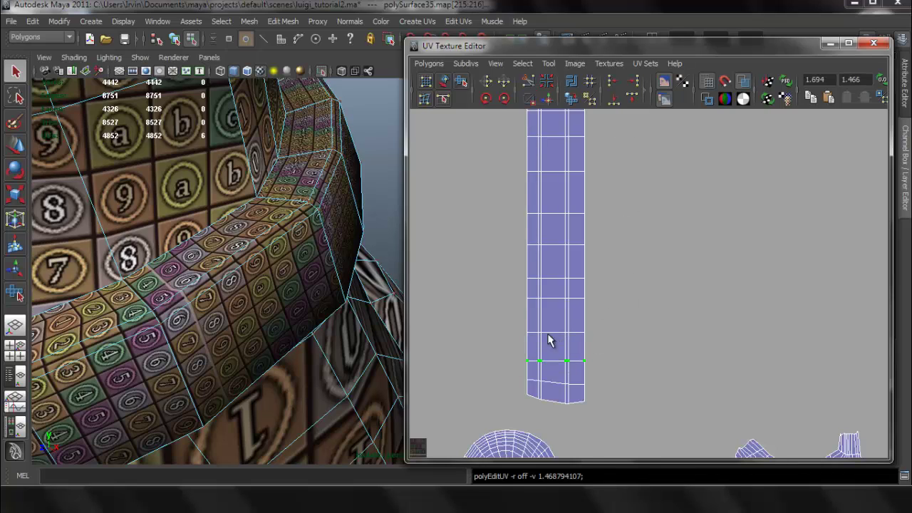
{"action": "left_click_drag", "start_coordinate": [555, 389], "coordinate": [597, 393]}
{"action": "left_click", "coordinate": [632, 99]}
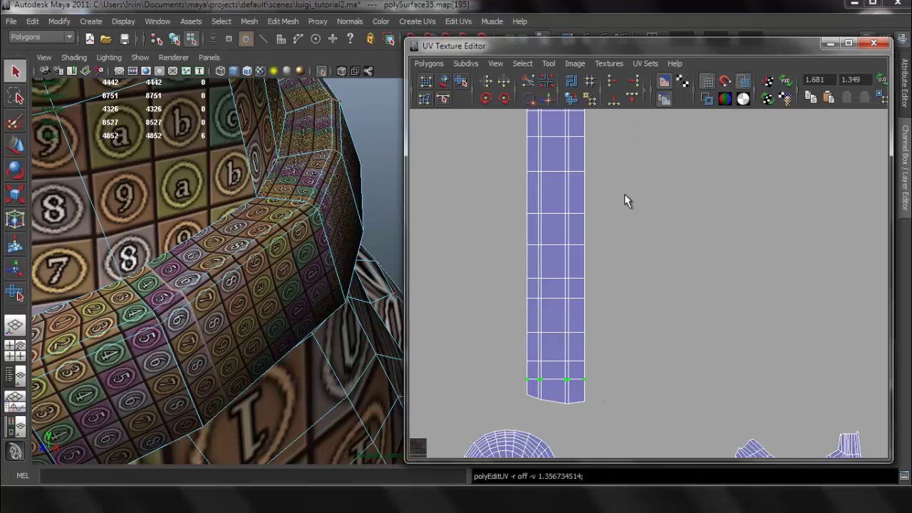
{"action": "left_click_drag", "start_coordinate": [518, 385], "coordinate": [597, 408]}
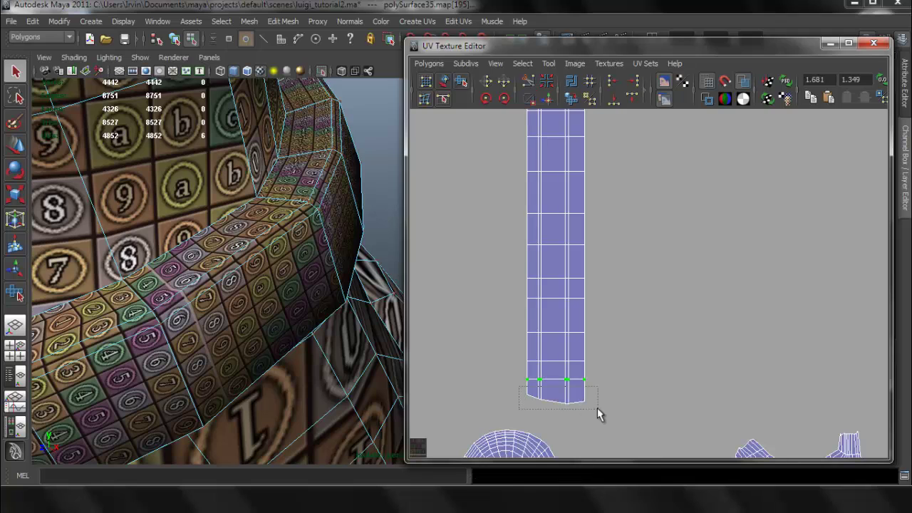
{"action": "left_click", "coordinate": [612, 99]}
Step: Examine the checker texture around the raised band from several angles for stretching
{"action": "scroll", "coordinate": [647, 226], "scroll_direction": "down", "scroll_amount": 3}
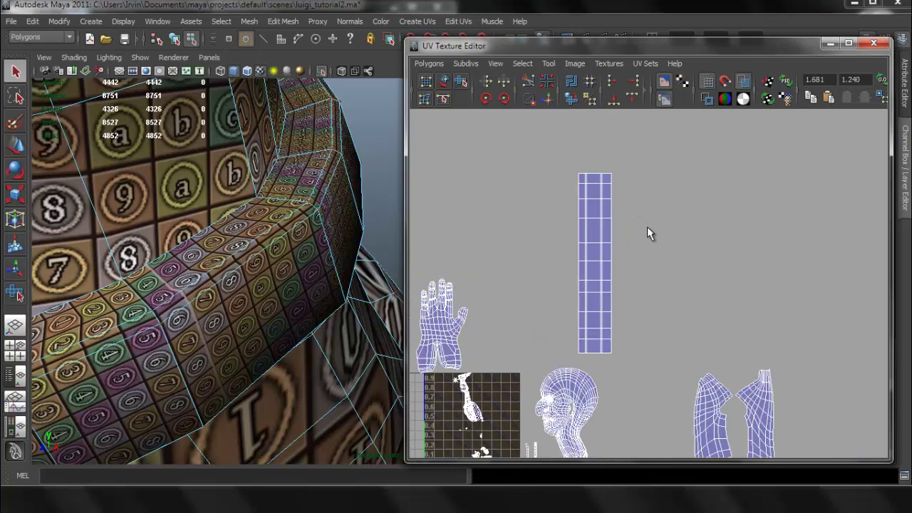
{"action": "scroll", "coordinate": [250, 259], "scroll_direction": "down", "scroll_amount": 5}
{"action": "left_click_drag", "start_coordinate": [297, 253], "coordinate": [309, 240], "text": "alt"}
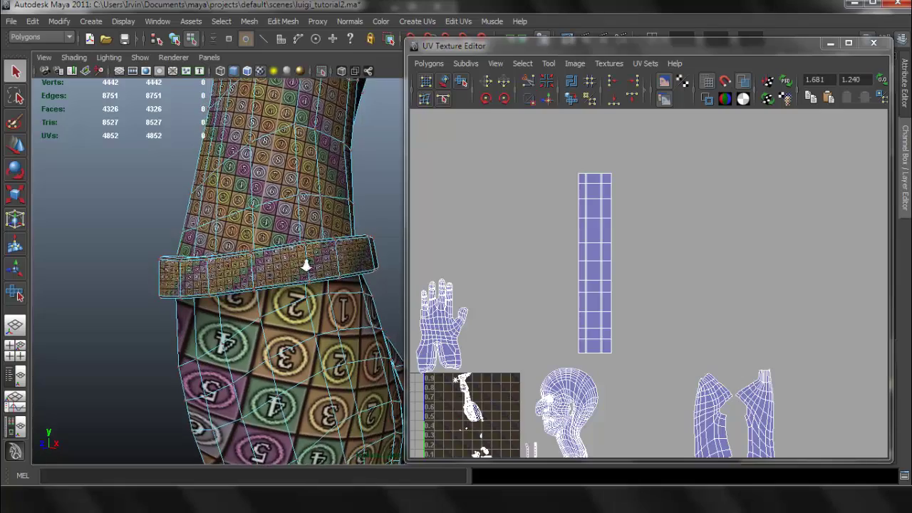
{"action": "right_click_drag", "start_coordinate": [306, 265], "coordinate": [350, 246], "text": "alt"}
{"action": "left_click_drag", "start_coordinate": [341, 289], "coordinate": [292, 263], "text": "alt"}
{"action": "right_click_drag", "start_coordinate": [292, 264], "coordinate": [350, 267], "text": "alt"}
{"action": "middle_click_drag", "start_coordinate": [289, 250], "coordinate": [370, 255], "text": "alt"}
{"action": "left_click_drag", "start_coordinate": [370, 254], "coordinate": [255, 258], "text": "alt"}
{"action": "middle_click_drag", "start_coordinate": [255, 242], "coordinate": [302, 216], "text": "alt"}
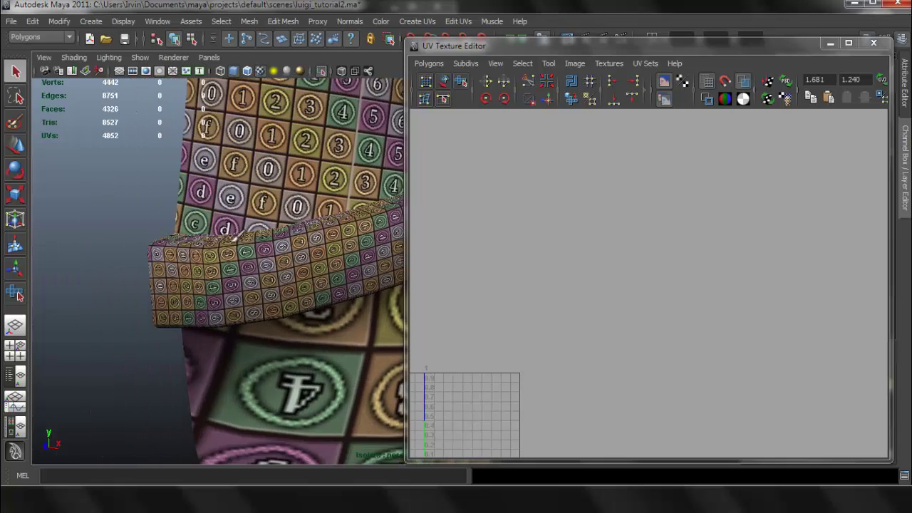
{"action": "right_click_drag", "start_coordinate": [235, 241], "coordinate": [263, 254], "text": "alt"}
Step: Select the UVs across the strip's bottom end and move them up slightly
{"action": "left_click", "coordinate": [262, 253]}
{"action": "right_click_drag", "start_coordinate": [600, 278], "coordinate": [639, 266]}
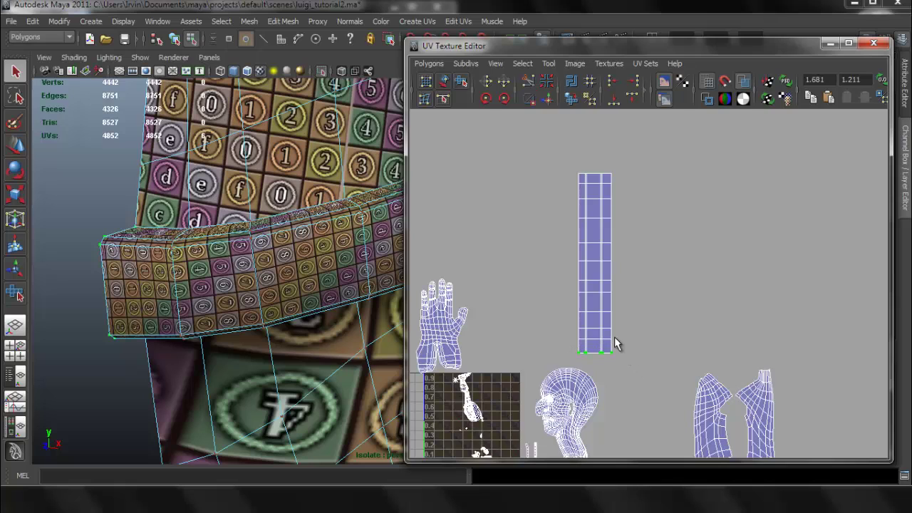
{"action": "middle_click_drag", "start_coordinate": [613, 329], "coordinate": [629, 291], "text": "alt"}
{"action": "scroll", "coordinate": [622, 291], "scroll_direction": "up", "scroll_amount": 4}
{"action": "key", "text": "w"}
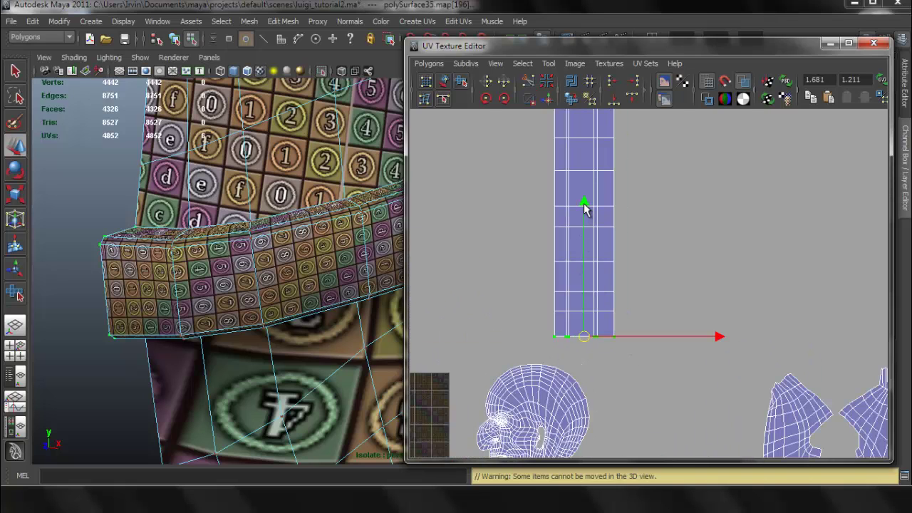
{"action": "left_click_drag", "start_coordinate": [583, 206], "coordinate": [585, 202]}
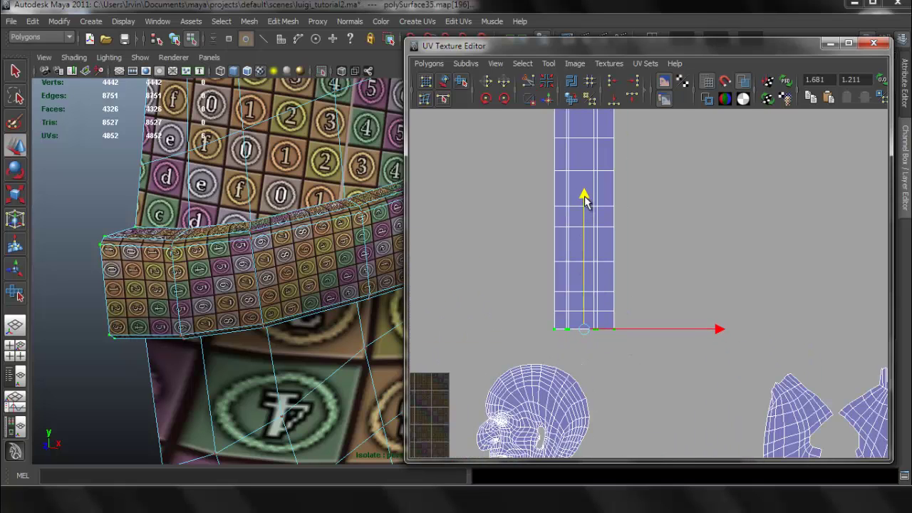
Step: Pick a face on the bulging section below the band and expand the selection to its whole UV shell
{"action": "scroll", "coordinate": [656, 269], "scroll_direction": "down", "scroll_amount": 6}
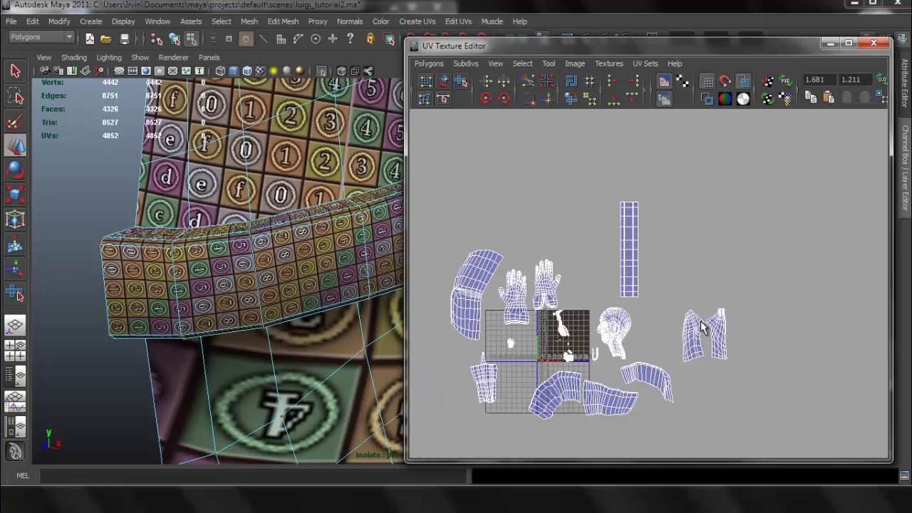
{"action": "middle_click_drag", "start_coordinate": [253, 260], "coordinate": [228, 209], "text": "alt"}
{"action": "middle_click_drag", "start_coordinate": [366, 363], "coordinate": [266, 232], "text": "alt"}
{"action": "scroll", "coordinate": [267, 232], "scroll_direction": "down", "scroll_amount": 3}
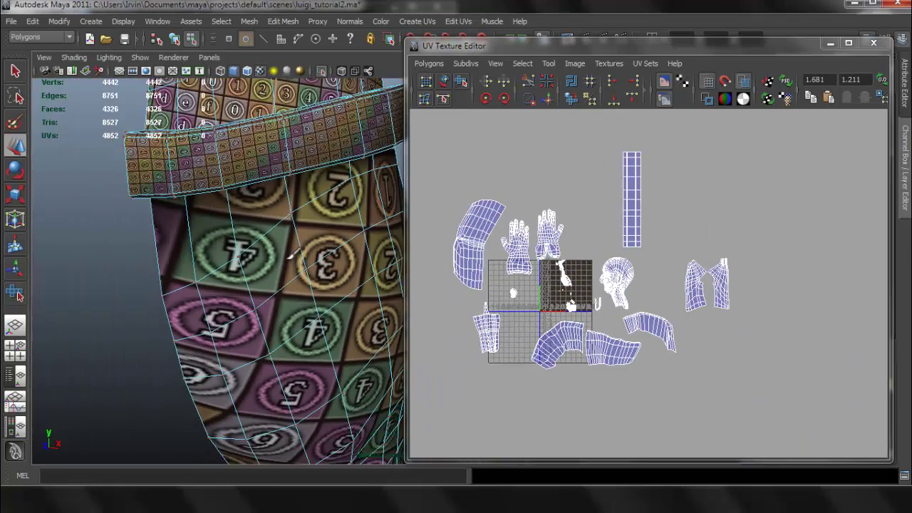
{"action": "middle_click_drag", "start_coordinate": [296, 274], "coordinate": [242, 192], "text": "alt"}
{"action": "right_click_drag", "start_coordinate": [296, 176], "coordinate": [297, 205]}
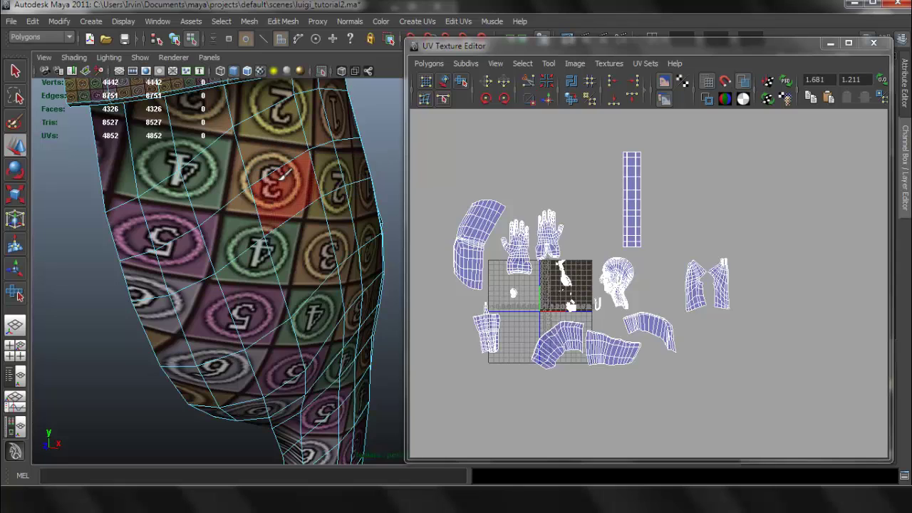
{"action": "left_click", "coordinate": [287, 181]}
{"action": "middle_click_drag", "start_coordinate": [531, 261], "coordinate": [628, 251], "text": "alt"}
{"action": "scroll", "coordinate": [633, 257], "scroll_direction": "up", "scroll_amount": 10}
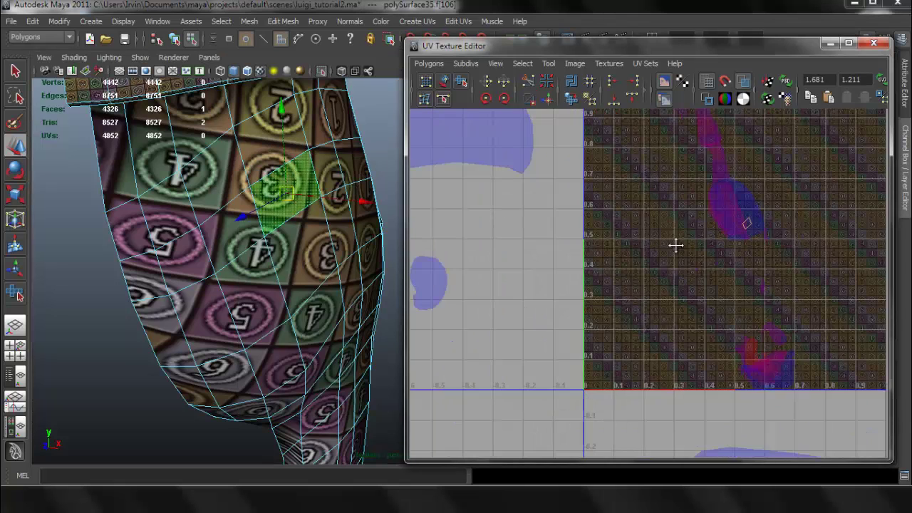
{"action": "right_click_drag", "start_coordinate": [644, 293], "coordinate": [697, 284], "text": "ctrl"}
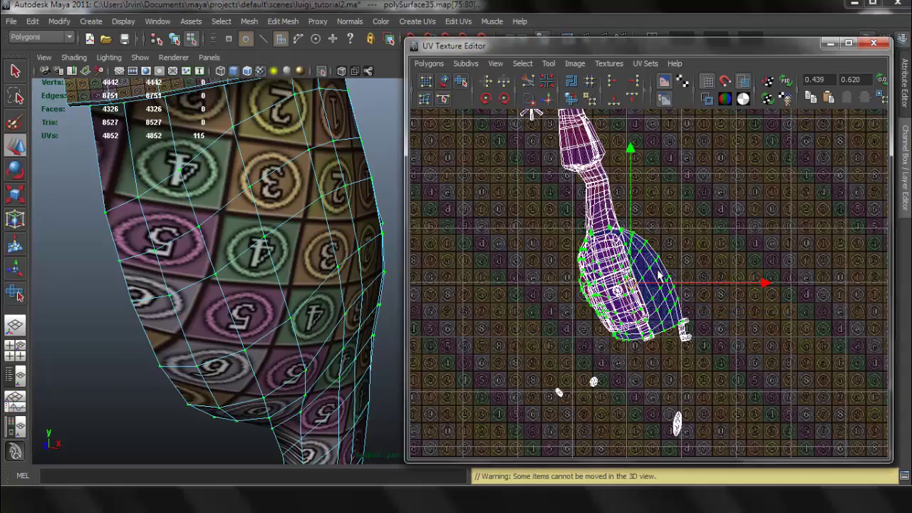
Step: Move the bulging section's UV shell out of the overlapping pieces into the empty space between the hand and the strip
{"action": "middle_click_drag", "start_coordinate": [657, 270], "coordinate": [801, 205]}
{"action": "scroll", "coordinate": [754, 226], "scroll_direction": "down", "scroll_amount": 2}
{"action": "scroll", "coordinate": [753, 230], "scroll_direction": "down", "scroll_amount": 8}
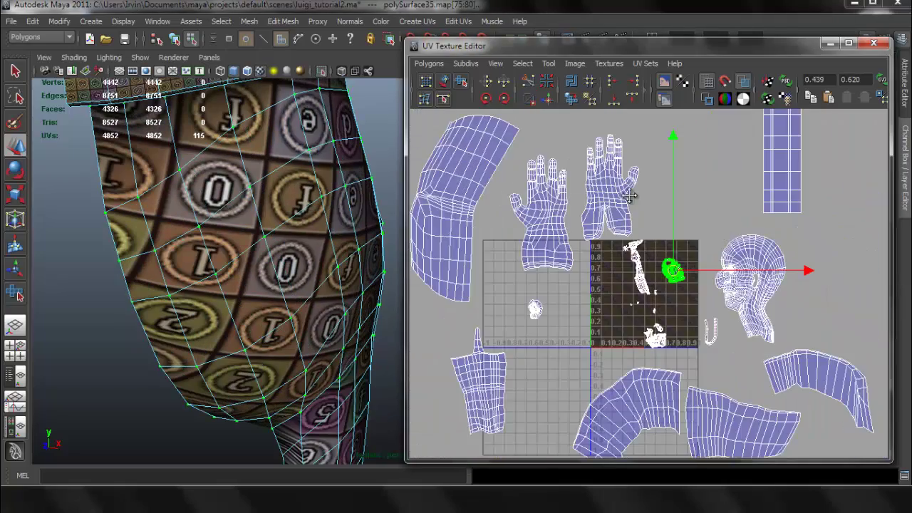
{"action": "middle_click_drag", "start_coordinate": [631, 195], "coordinate": [554, 198], "text": "alt"}
{"action": "left_click_drag", "start_coordinate": [598, 276], "coordinate": [627, 179]}
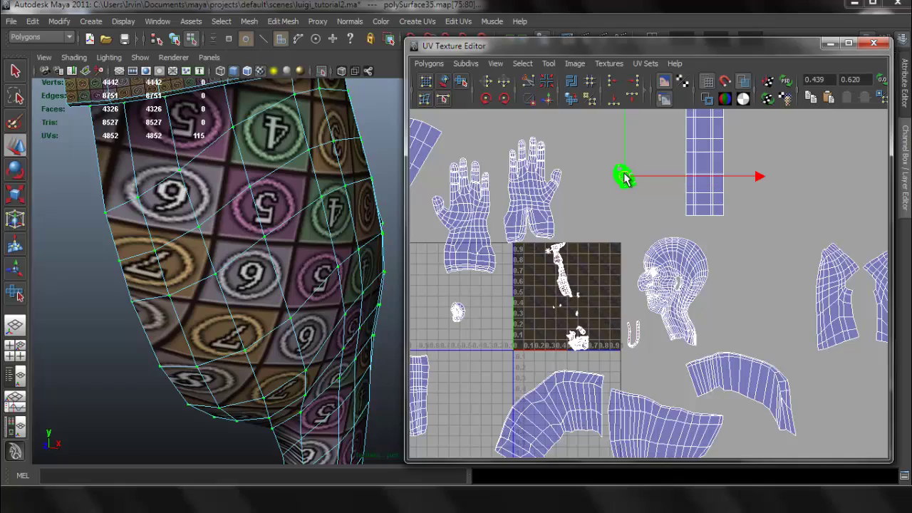
Step: Convert the bulging section's UV shell to a face selection and isolate those faces in the viewport
{"action": "left_click_drag", "start_coordinate": [288, 264], "coordinate": [239, 258], "text": "alt"}
{"action": "middle_click_drag", "start_coordinate": [238, 258], "coordinate": [291, 254], "text": "alt"}
{"action": "left_click_drag", "start_coordinate": [292, 254], "coordinate": [231, 245], "text": "alt"}
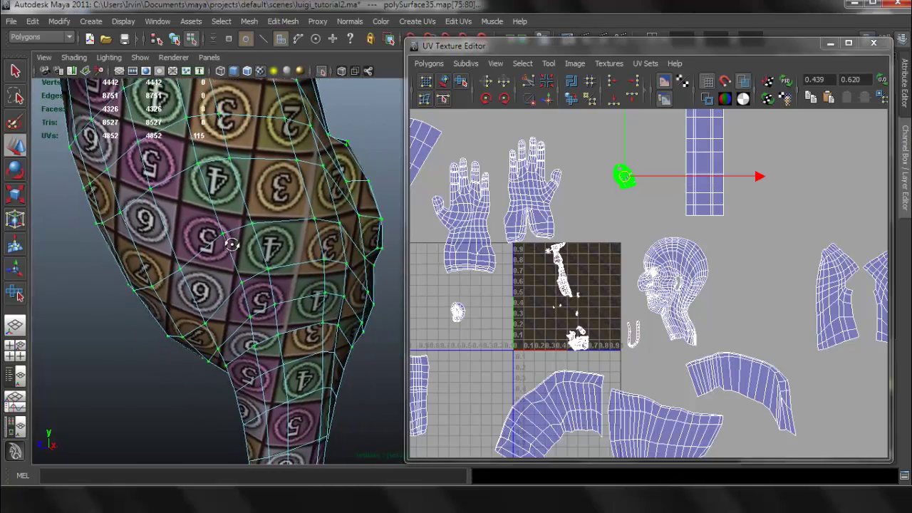
{"action": "middle_click_drag", "start_coordinate": [231, 244], "coordinate": [311, 244], "text": "alt"}
{"action": "left_click_drag", "start_coordinate": [311, 245], "coordinate": [332, 232], "text": "alt"}
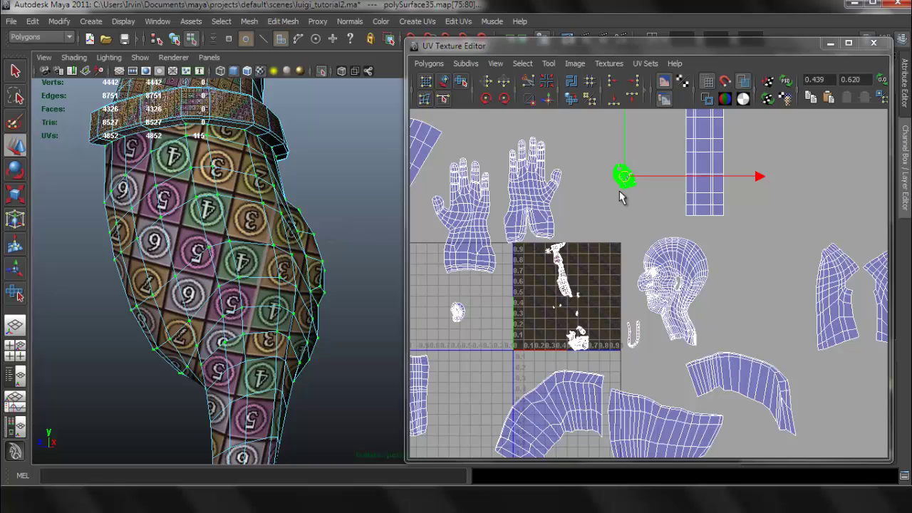
{"action": "middle_click_drag", "start_coordinate": [620, 198], "coordinate": [648, 257], "text": "alt"}
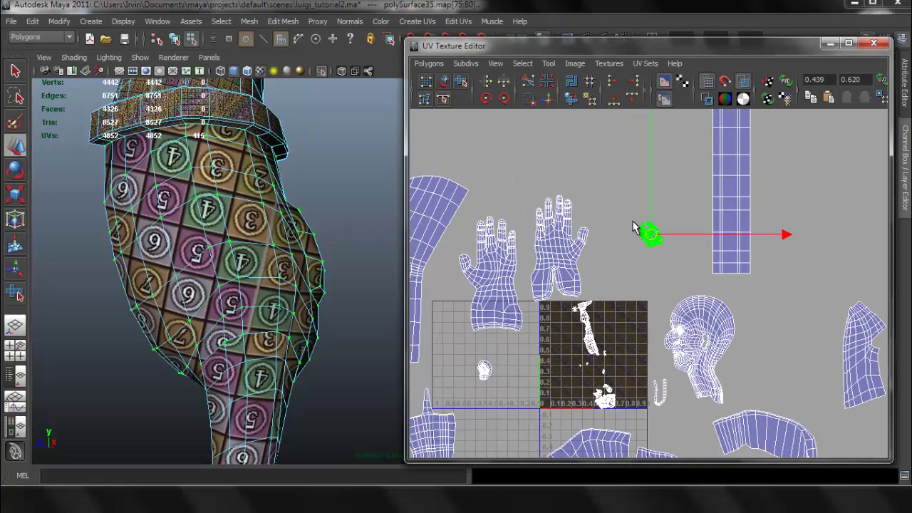
{"action": "scroll", "coordinate": [632, 223], "scroll_direction": "up", "scroll_amount": 6}
{"action": "middle_click_drag", "start_coordinate": [635, 201], "coordinate": [636, 261], "text": "alt"}
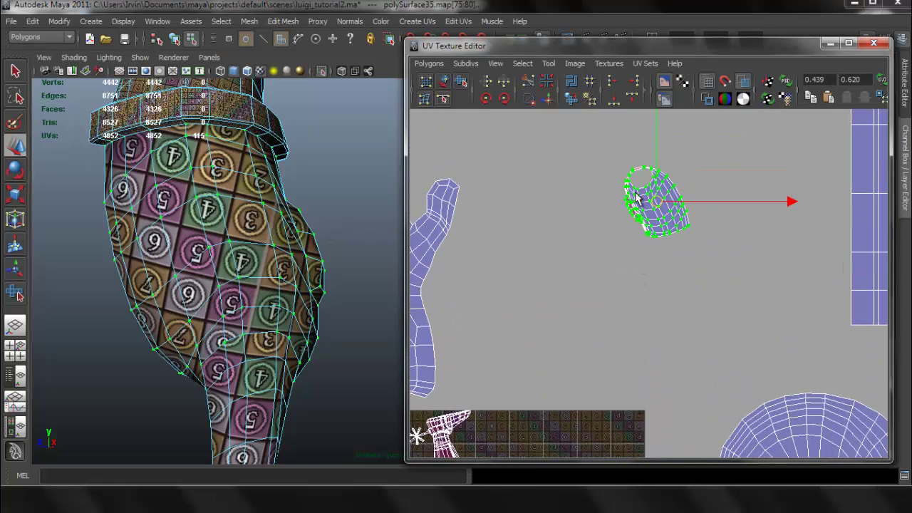
{"action": "right_click_drag", "start_coordinate": [659, 189], "coordinate": [660, 216], "text": "ctrl"}
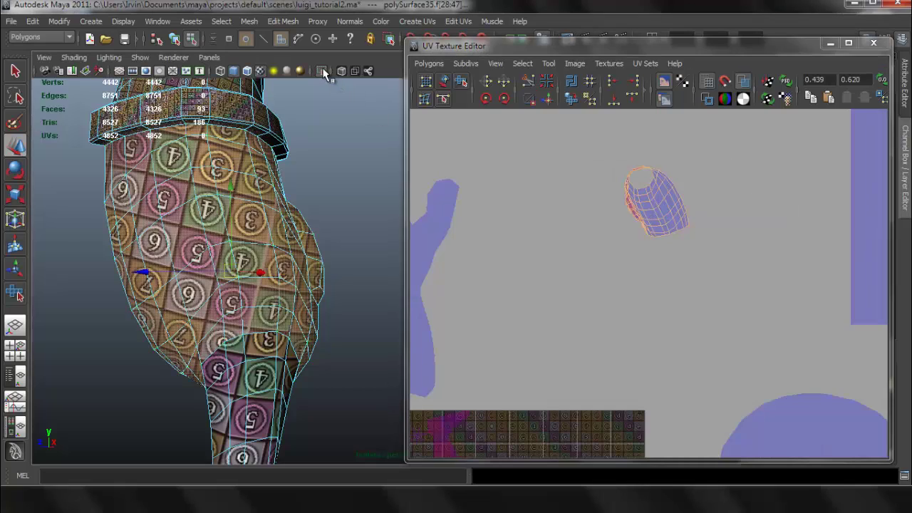
{"action": "left_click", "coordinate": [323, 72]}
{"action": "left_click", "coordinate": [324, 73]}
Step: Minimize the UV Texture Editor and select the lengthwise edge line from the section's upper rim to its lower opening
{"action": "left_click", "coordinate": [830, 47]}
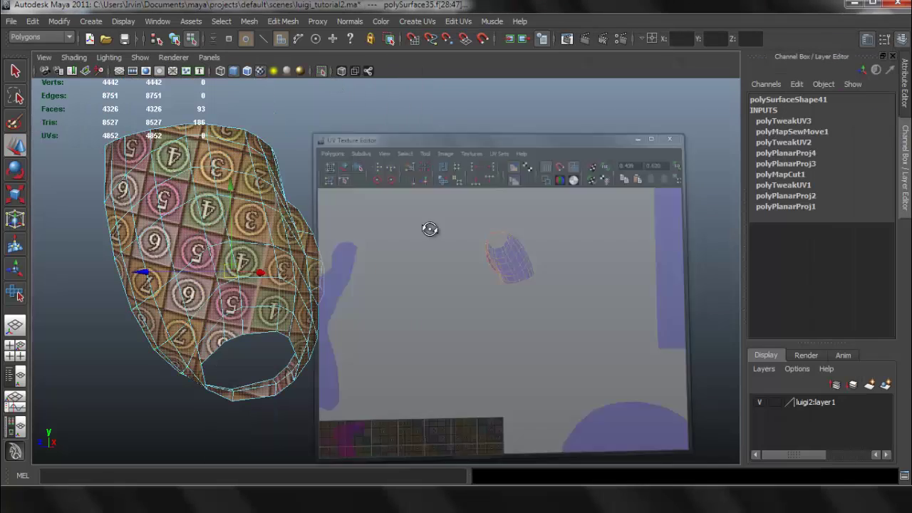
{"action": "left_click_drag", "start_coordinate": [430, 230], "coordinate": [388, 231], "text": "alt"}
{"action": "key", "text": "f"}
{"action": "left_click_drag", "start_coordinate": [405, 280], "coordinate": [427, 258], "text": "alt"}
{"action": "right_click_drag", "start_coordinate": [432, 201], "coordinate": [431, 166]}
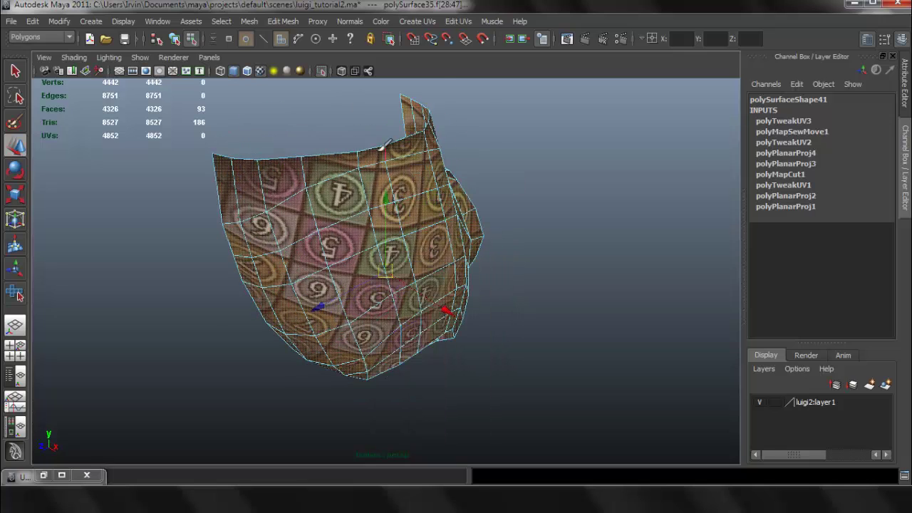
{"action": "left_click", "coordinate": [388, 148]}
{"action": "left_click_drag", "start_coordinate": [462, 289], "coordinate": [418, 243], "text": "alt"}
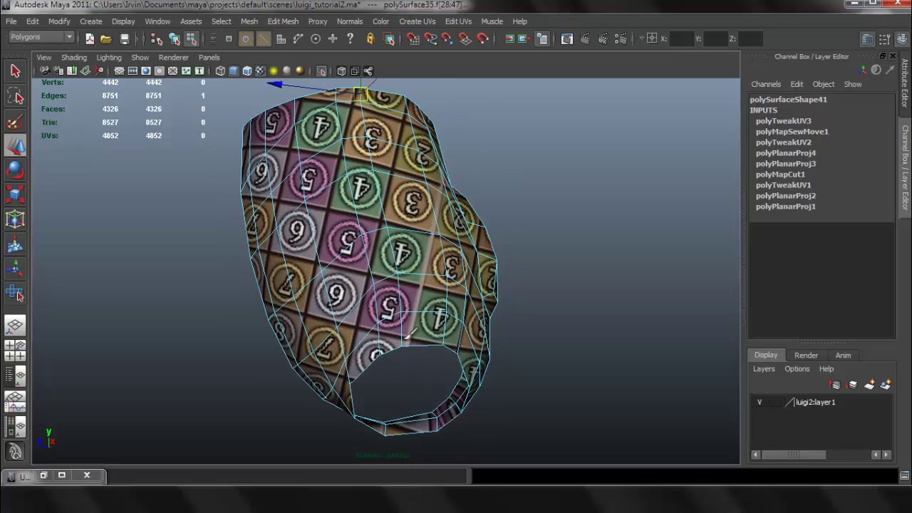
{"action": "double_click", "coordinate": [403, 334], "text": "shift"}
Step: Add two edges on the far side of the lower opening to the edge selection and restore the UV Texture Editor
{"action": "left_click_drag", "start_coordinate": [436, 315], "coordinate": [347, 319], "text": "alt"}
{"action": "left_click_drag", "start_coordinate": [402, 384], "coordinate": [370, 343], "text": "alt"}
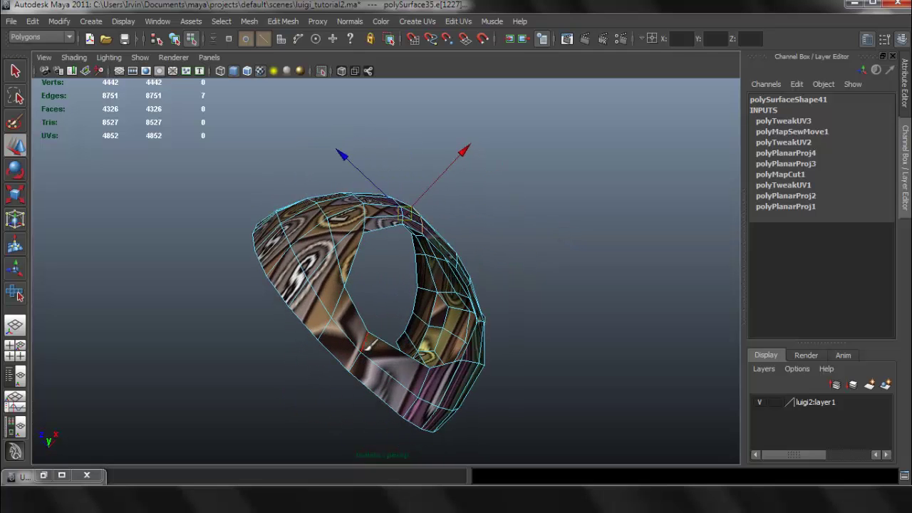
{"action": "left_click", "coordinate": [362, 357], "text": "shift"}
{"action": "left_click", "coordinate": [359, 361], "text": "shift"}
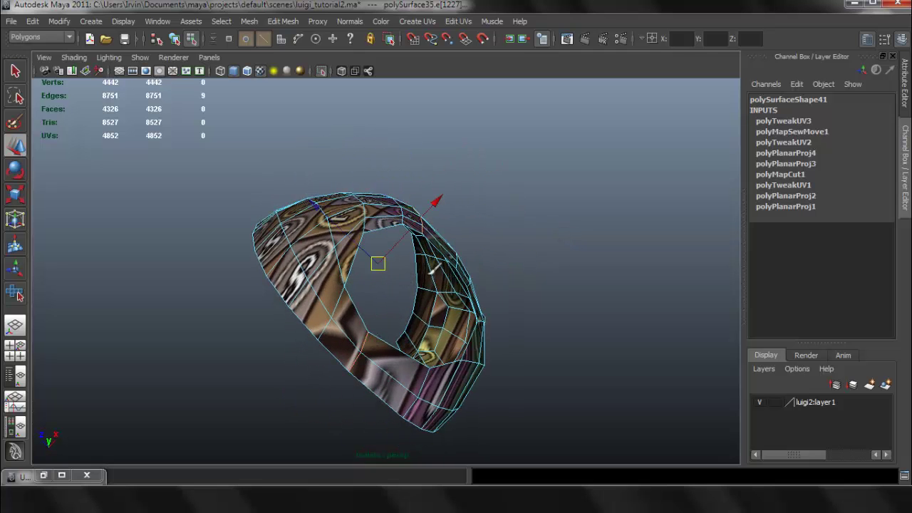
{"action": "left_click_drag", "start_coordinate": [435, 268], "coordinate": [426, 383], "text": "alt"}
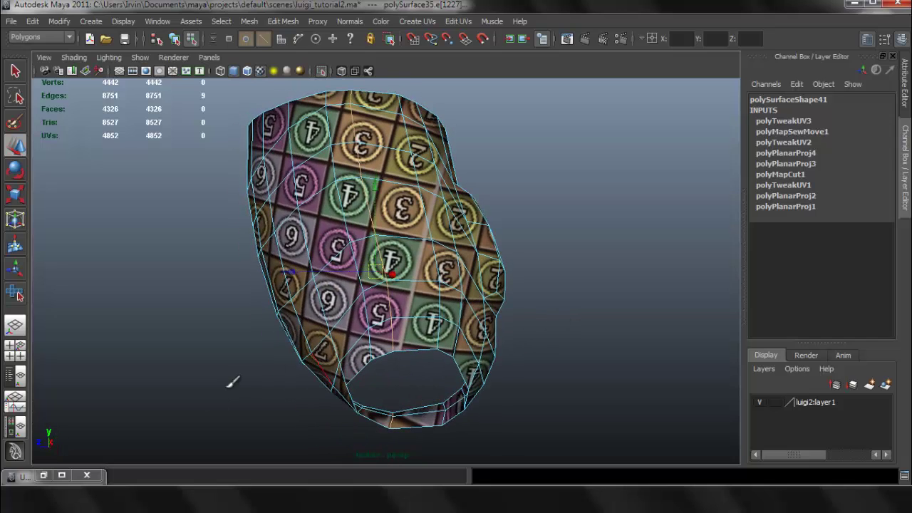
{"action": "left_click", "coordinate": [44, 476]}
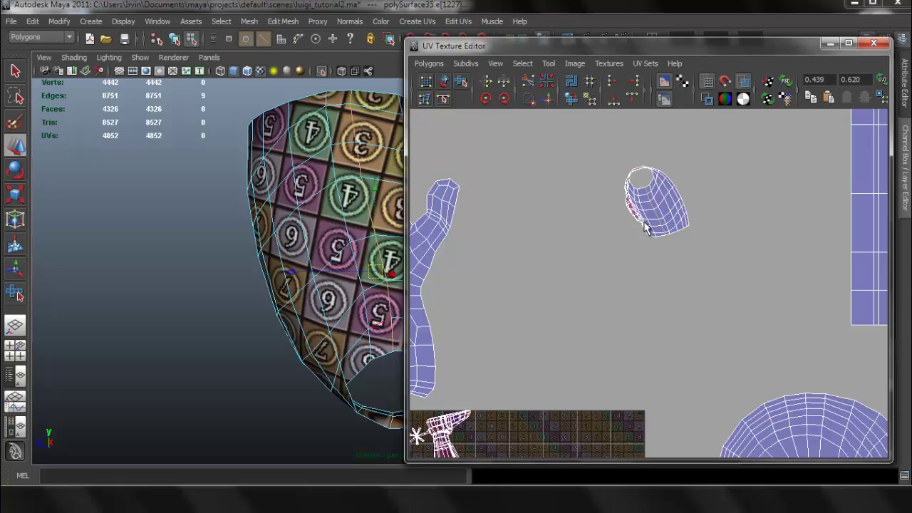
Step: Cut the bulging section's UVs along the selected edge line and lower-opening edges
{"action": "middle_click_drag", "start_coordinate": [659, 206], "coordinate": [626, 287], "text": "alt"}
{"action": "scroll", "coordinate": [591, 240], "scroll_direction": "up", "scroll_amount": 4}
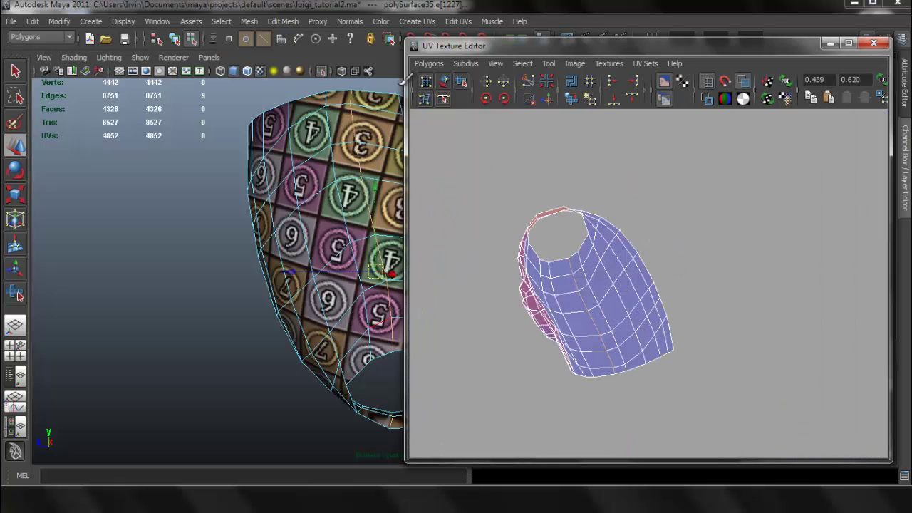
{"action": "left_click", "coordinate": [428, 63]}
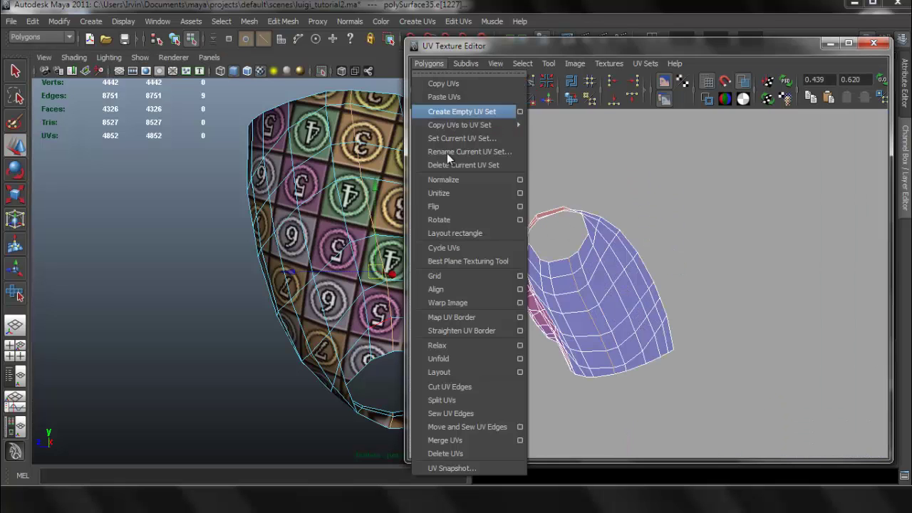
{"action": "left_click", "coordinate": [465, 386]}
Step: Convert the UVs of the section's first cut-off half to faces, planar-map them and move the new shell into empty UV space
{"action": "right_click_drag", "start_coordinate": [610, 254], "coordinate": [658, 252]}
{"action": "left_click_drag", "start_coordinate": [607, 232], "coordinate": [640, 264]}
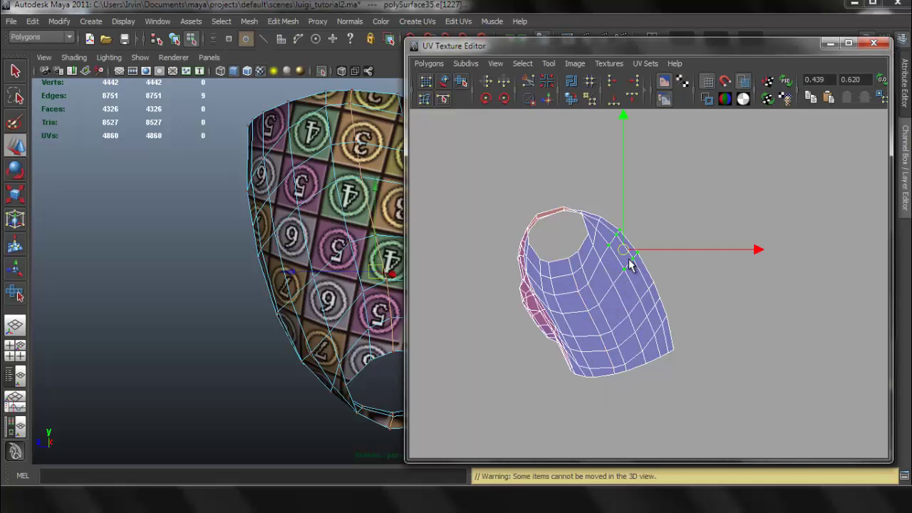
{"action": "right_click_drag", "start_coordinate": [624, 265], "coordinate": [621, 290], "text": "ctrl"}
{"action": "left_click", "coordinate": [421, 21]}
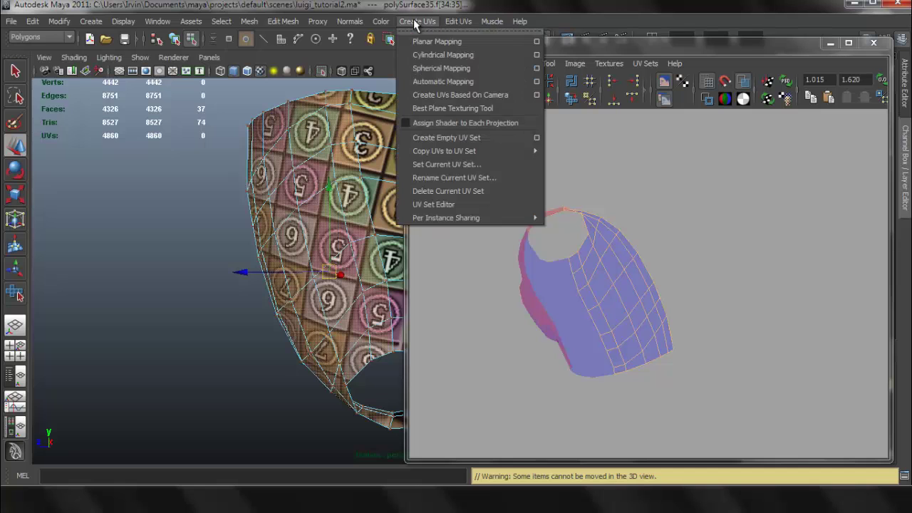
{"action": "left_click", "coordinate": [427, 36]}
{"action": "scroll", "coordinate": [614, 282], "scroll_direction": "down", "scroll_amount": 6}
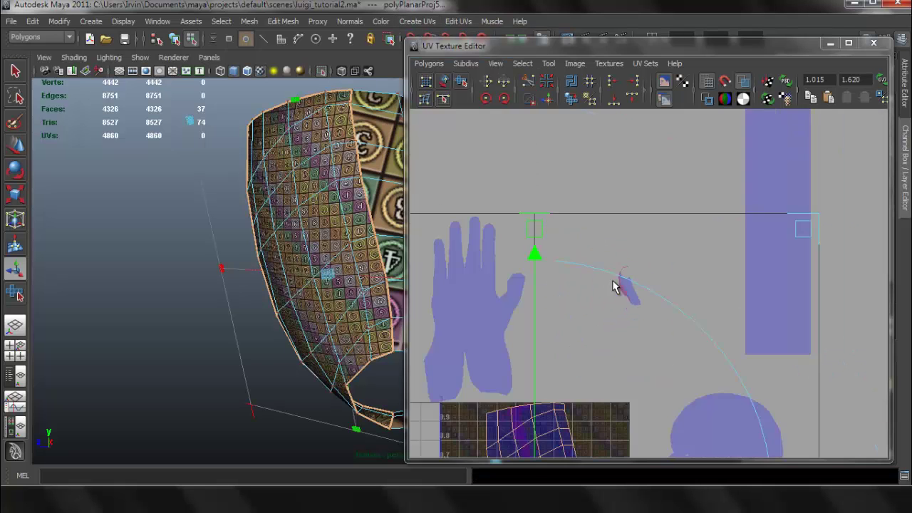
{"action": "left_click_drag", "start_coordinate": [585, 403], "coordinate": [630, 184]}
Step: Planar-map the faces of the section's remaining half and move the new shell beside the first half
{"action": "scroll", "coordinate": [607, 219], "scroll_direction": "up", "scroll_amount": 7}
{"action": "right_click_drag", "start_coordinate": [597, 269], "coordinate": [632, 269]}
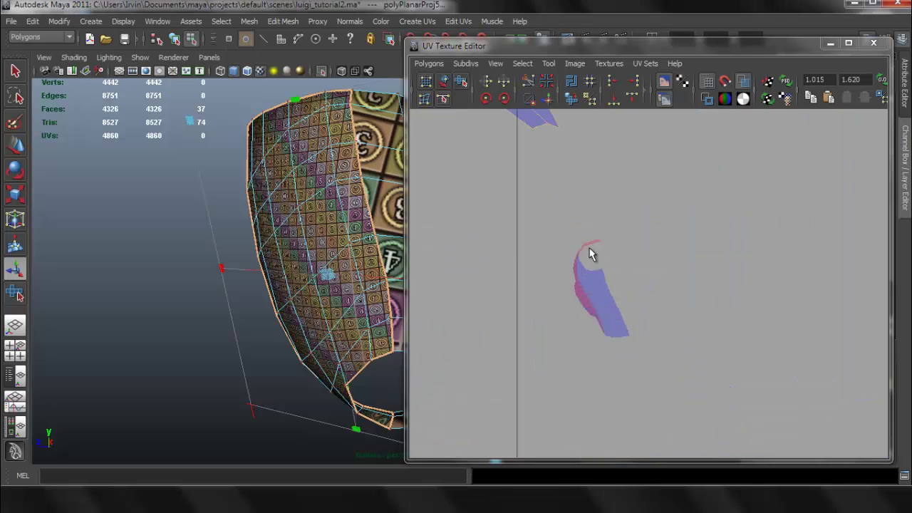
{"action": "left_click", "coordinate": [585, 246]}
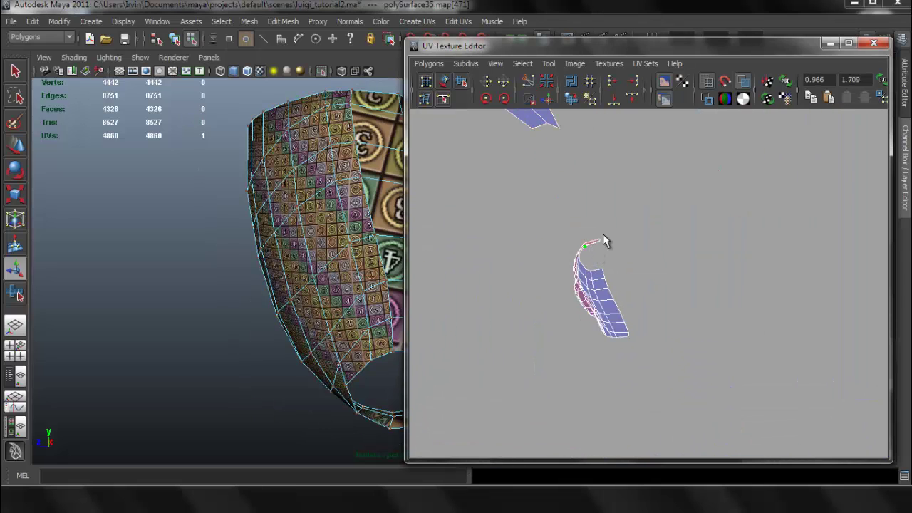
{"action": "right_click_drag", "start_coordinate": [592, 244], "coordinate": [600, 284], "text": "ctrl"}
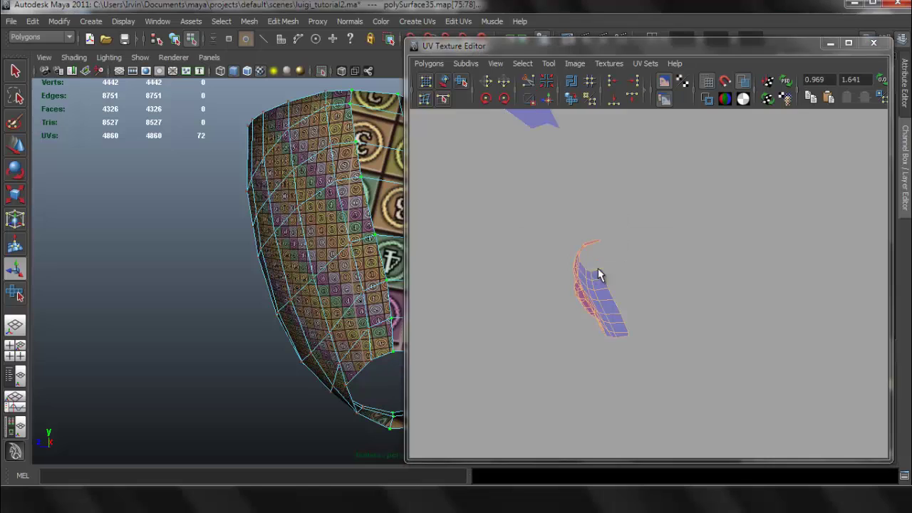
{"action": "left_click", "coordinate": [417, 21]}
{"action": "left_click", "coordinate": [421, 46]}
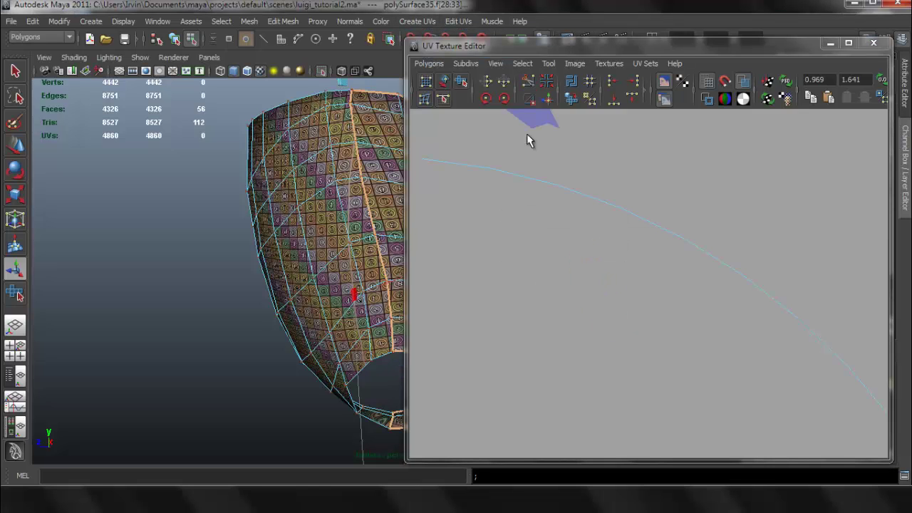
{"action": "scroll", "coordinate": [606, 251], "scroll_direction": "down", "scroll_amount": 7}
{"action": "left_click_drag", "start_coordinate": [582, 409], "coordinate": [539, 172]}
{"action": "middle_click_drag", "start_coordinate": [539, 173], "coordinate": [611, 278], "text": "alt"}
{"action": "scroll", "coordinate": [584, 259], "scroll_direction": "up", "scroll_amount": 3}
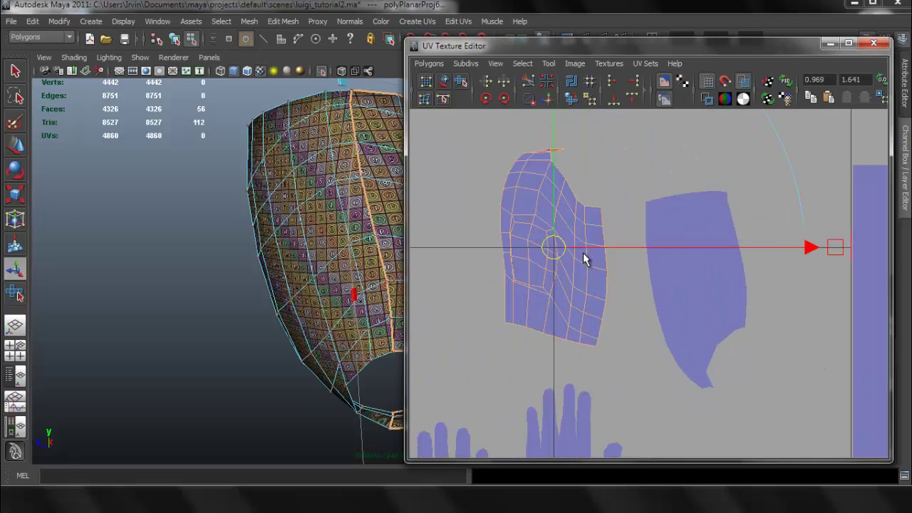
Step: Unfold the UV shell of the second half with the Smooth UV Tool
{"action": "right_click_drag", "start_coordinate": [533, 178], "coordinate": [606, 205]}
{"action": "left_click", "coordinate": [585, 206]}
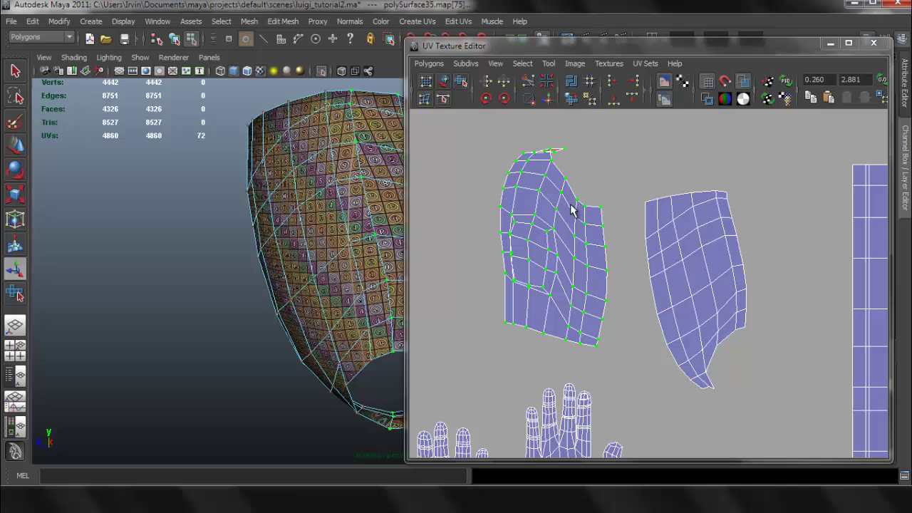
{"action": "left_click", "coordinate": [605, 64]}
{"action": "mouse_move", "coordinate": [550, 65]}
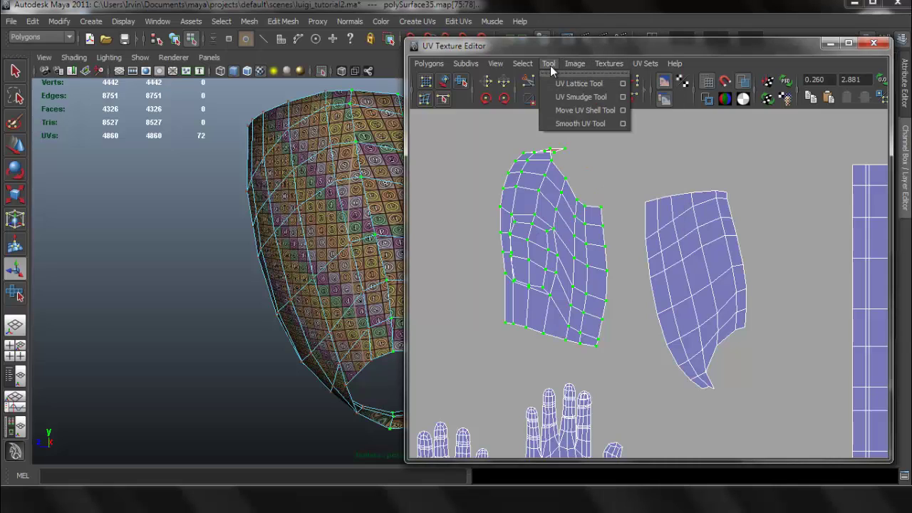
{"action": "left_click", "coordinate": [572, 124]}
{"action": "left_click_drag", "start_coordinate": [487, 351], "coordinate": [696, 342]}
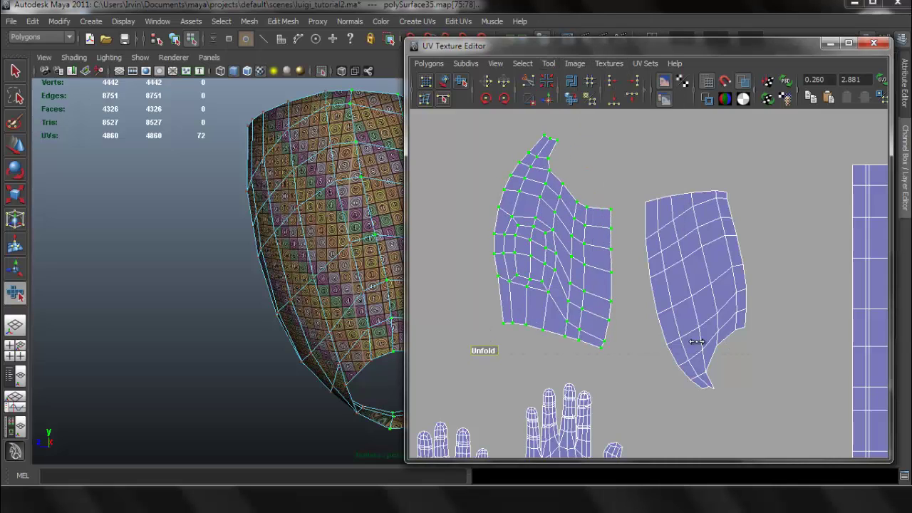
Step: Select the first half's entire UV shell and unfold it with the Smooth UV Tool
{"action": "left_click", "coordinate": [720, 226]}
{"action": "right_click_drag", "start_coordinate": [697, 208], "coordinate": [727, 195], "text": "ctrl"}
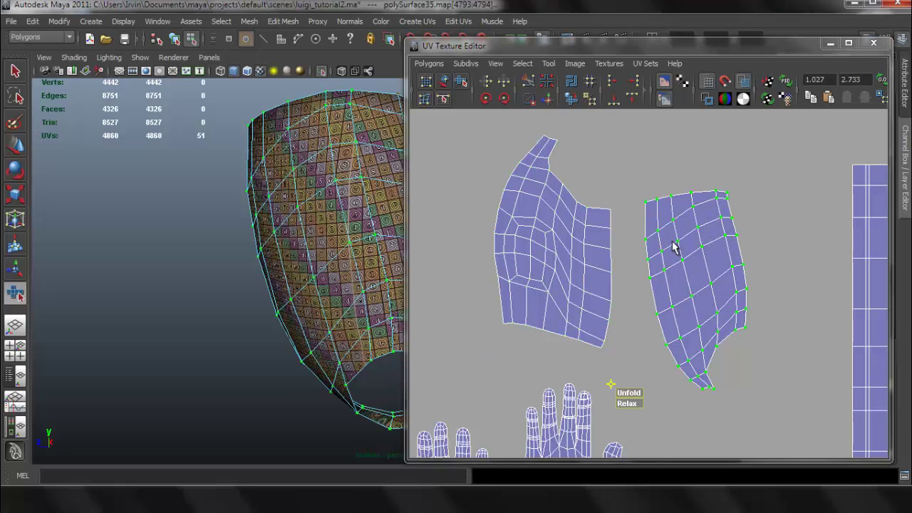
{"action": "left_click_drag", "start_coordinate": [627, 394], "coordinate": [896, 393]}
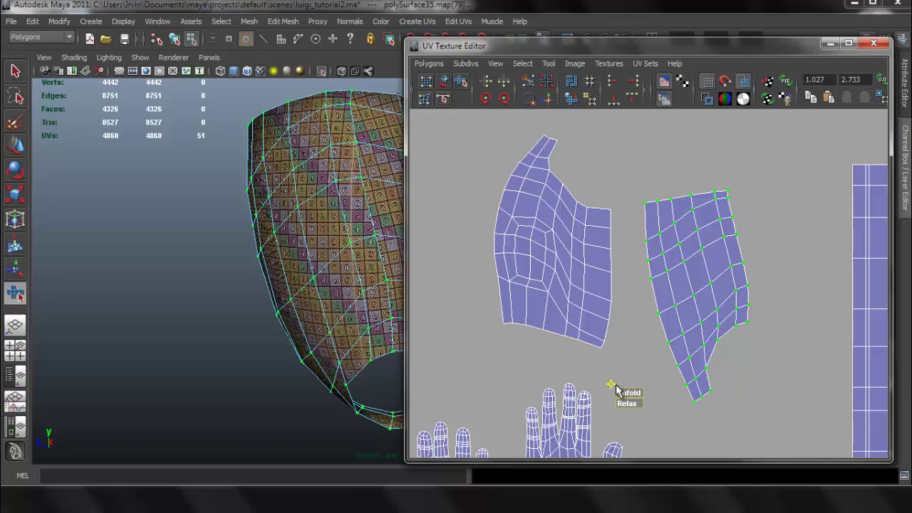
Step: Move and sew the two halves' UVs together along the lengthwise edge line between the lower opening and the upper rim
{"action": "mouse_move", "coordinate": [311, 279]}
{"action": "left_mouse_down", "text": "alt"}
{"action": "mouse_move", "coordinate": [209, 275]}
{"action": "mouse_move", "coordinate": [318, 288]}
{"action": "left_mouse_up", "text": "alt"}
{"action": "right_click_drag", "start_coordinate": [305, 205], "coordinate": [304, 180]}
{"action": "left_click", "coordinate": [236, 99]}
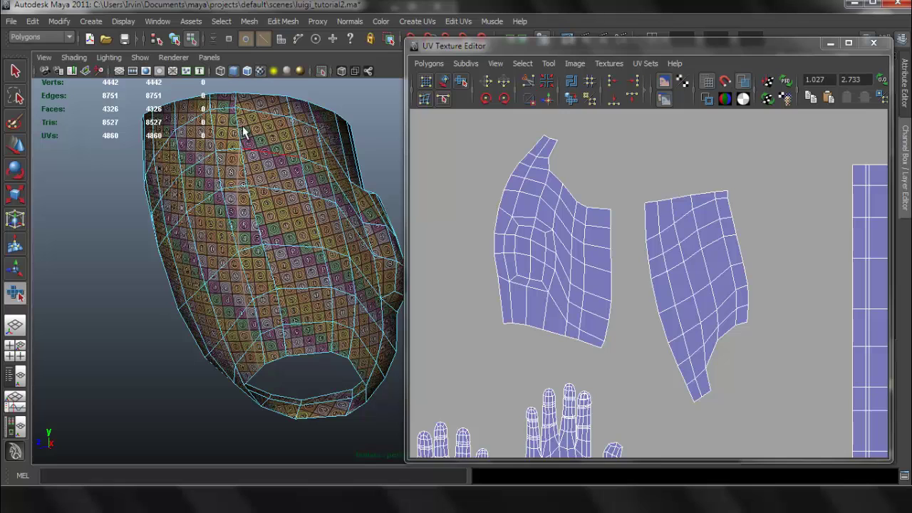
{"action": "left_click_drag", "start_coordinate": [253, 156], "coordinate": [313, 317], "text": "alt"}
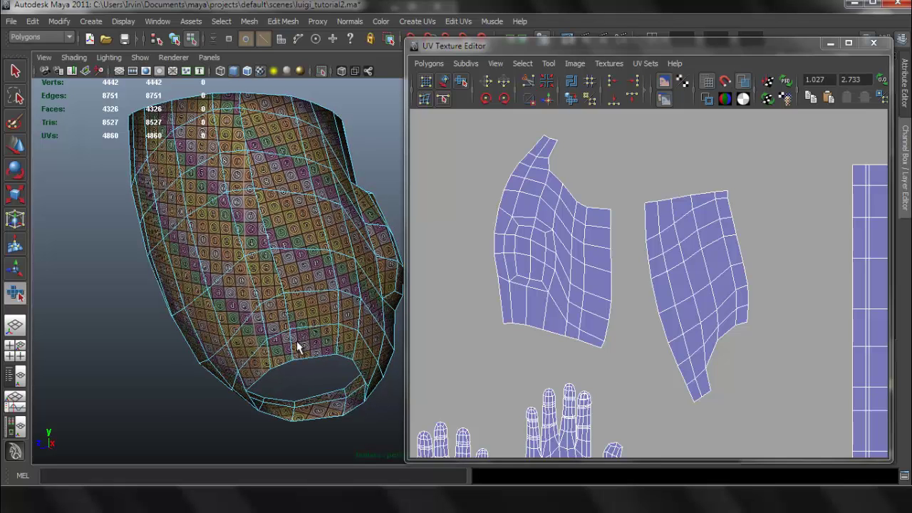
{"action": "left_click", "coordinate": [293, 344]}
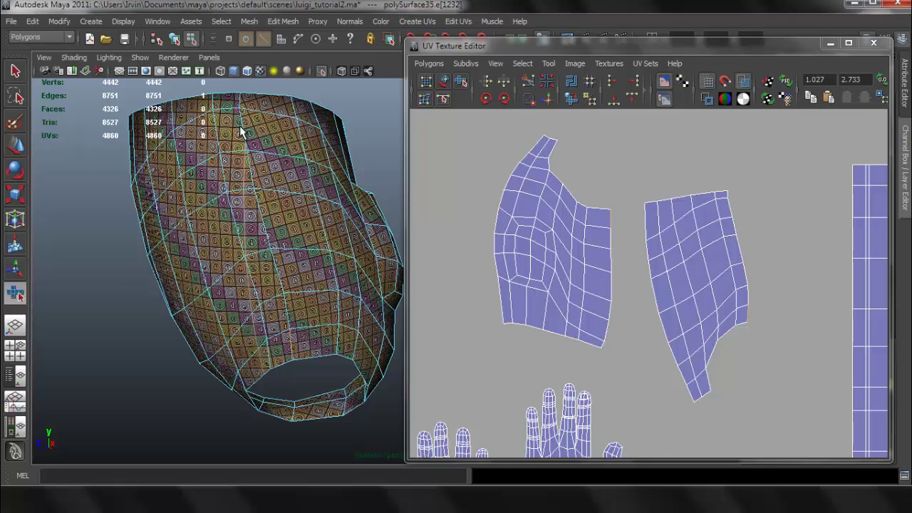
{"action": "left_click", "coordinate": [239, 98], "text": "shift"}
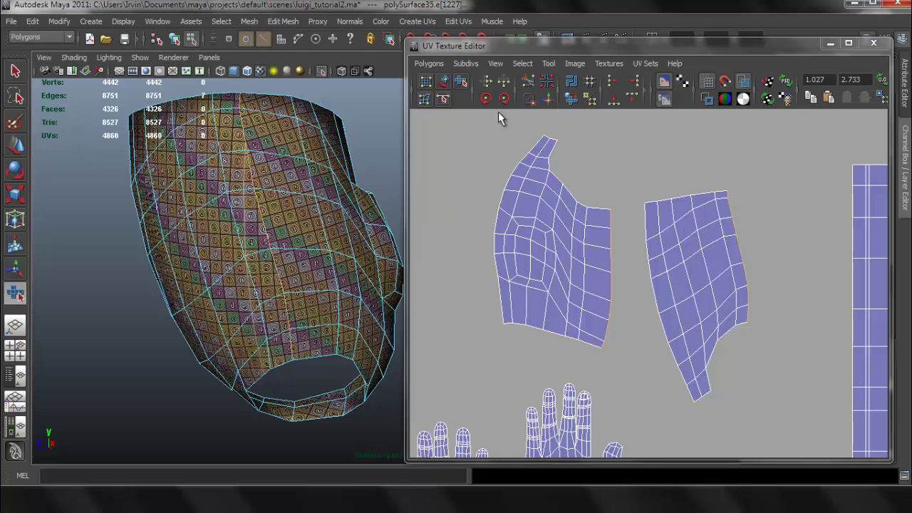
{"action": "left_click", "coordinate": [429, 64]}
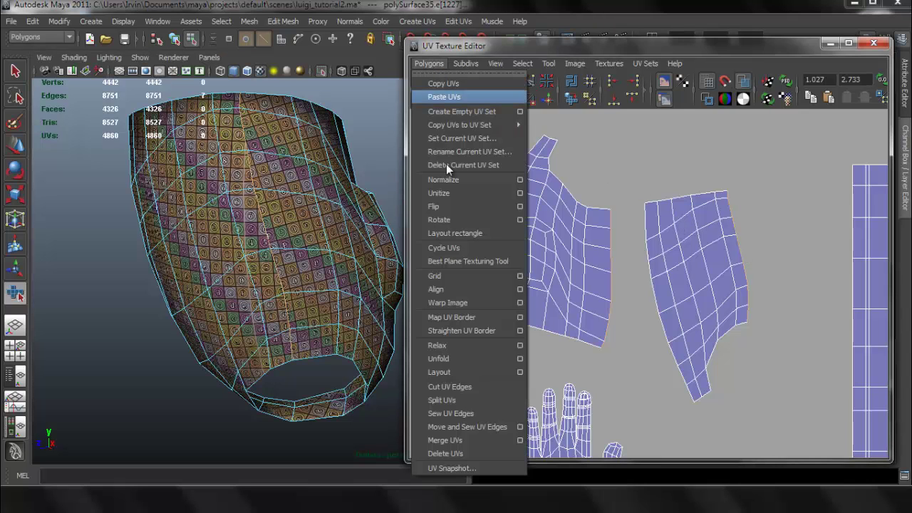
{"action": "left_click", "coordinate": [489, 425]}
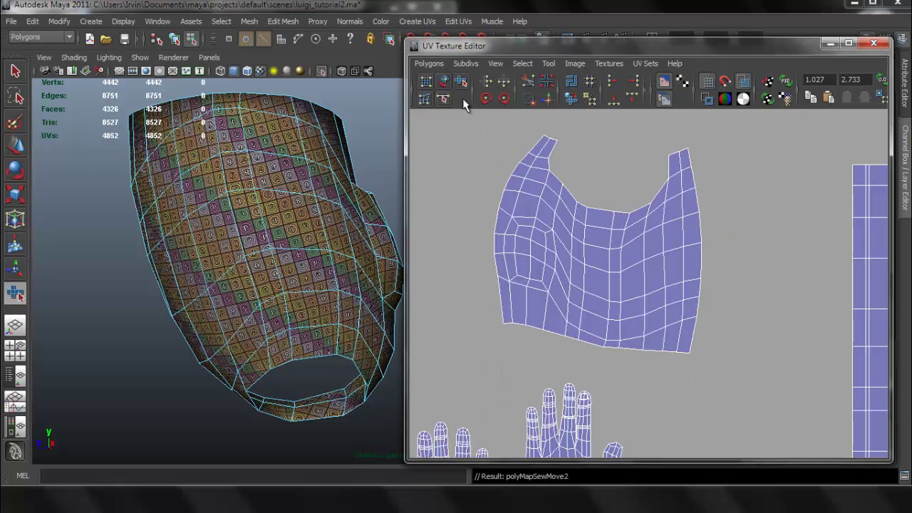
Step: Select the whole sewn UV shell and unfold it slightly further with the Smooth UV Tool
{"action": "right_click_drag", "start_coordinate": [551, 196], "coordinate": [597, 195]}
{"action": "left_click_drag", "start_coordinate": [537, 178], "coordinate": [590, 211]}
{"action": "right_click", "coordinate": [546, 183], "text": "ctrl"}
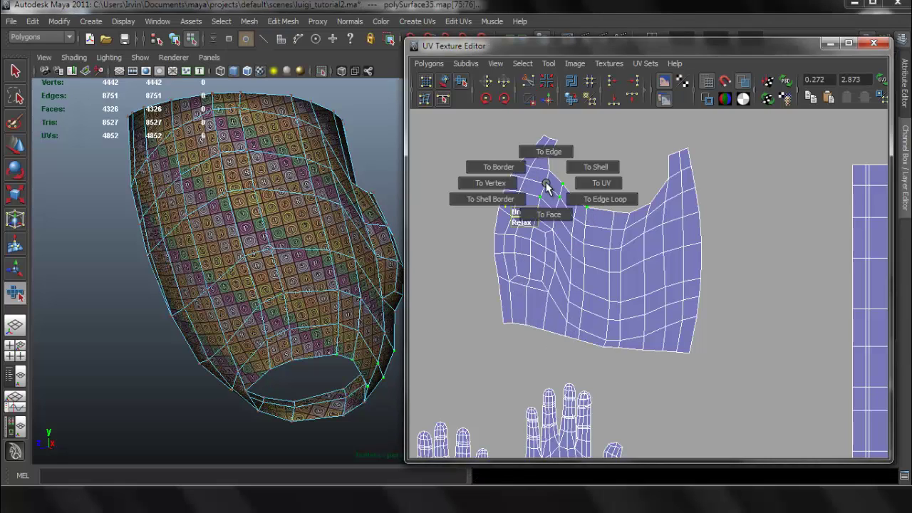
{"action": "right_click_drag", "start_coordinate": [547, 187], "coordinate": [595, 166], "text": "ctrl"}
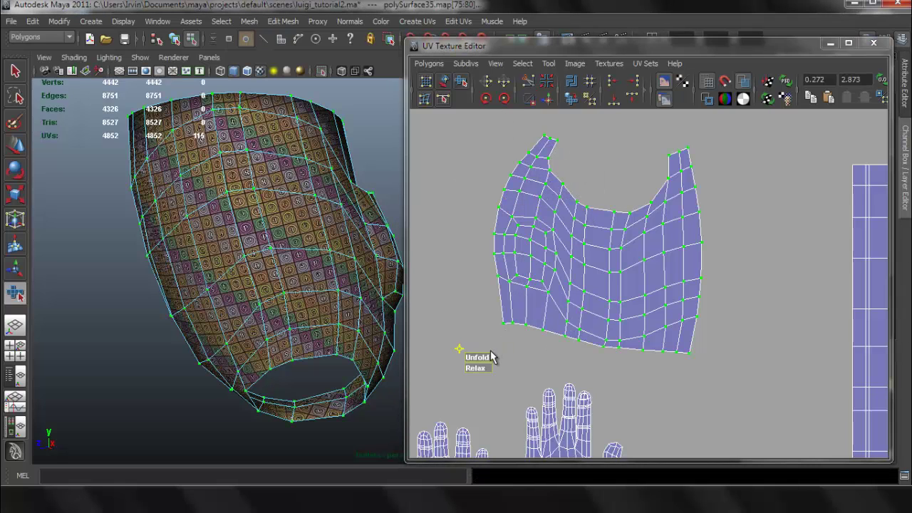
{"action": "left_click_drag", "start_coordinate": [488, 357], "coordinate": [779, 354]}
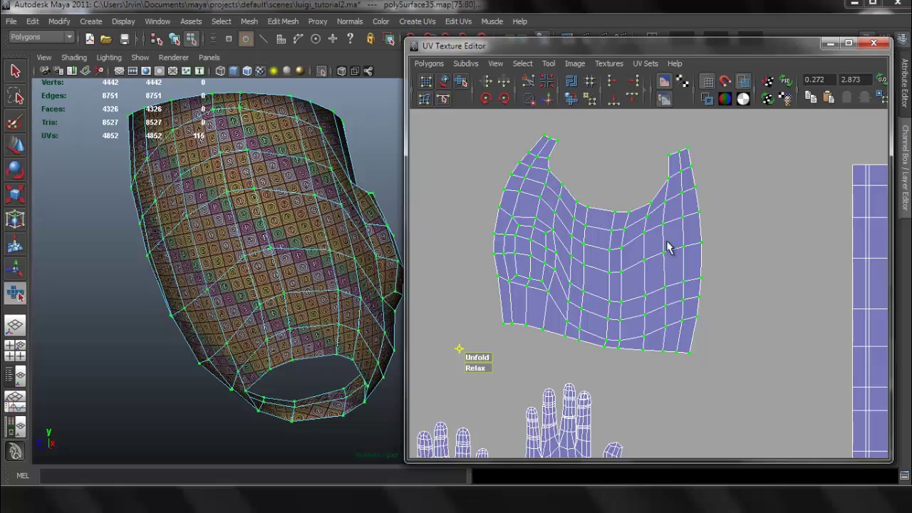
Step: Rotate the sewn UV shell about half a turn and deselect it
{"action": "key", "text": "e"}
{"action": "mouse_move", "coordinate": [717, 194]}
{"action": "left_mouse_down"}
{"action": "mouse_move", "coordinate": [553, 301]}
{"action": "mouse_move", "coordinate": [511, 247]}
{"action": "mouse_move", "coordinate": [521, 285]}
{"action": "left_mouse_up"}
{"action": "left_click", "coordinate": [790, 189]}
Step: Turn off the viewport isolation and select a face on the slender section below the bulging one
{"action": "scroll", "coordinate": [656, 249], "scroll_direction": "down", "scroll_amount": 6}
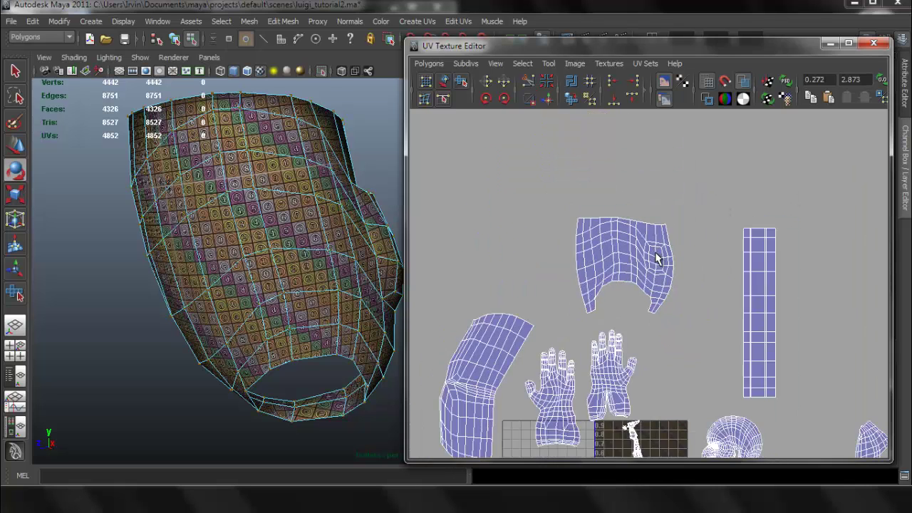
{"action": "middle_click_drag", "start_coordinate": [658, 252], "coordinate": [649, 151], "text": "alt"}
{"action": "scroll", "coordinate": [643, 312], "scroll_direction": "up", "scroll_amount": 5}
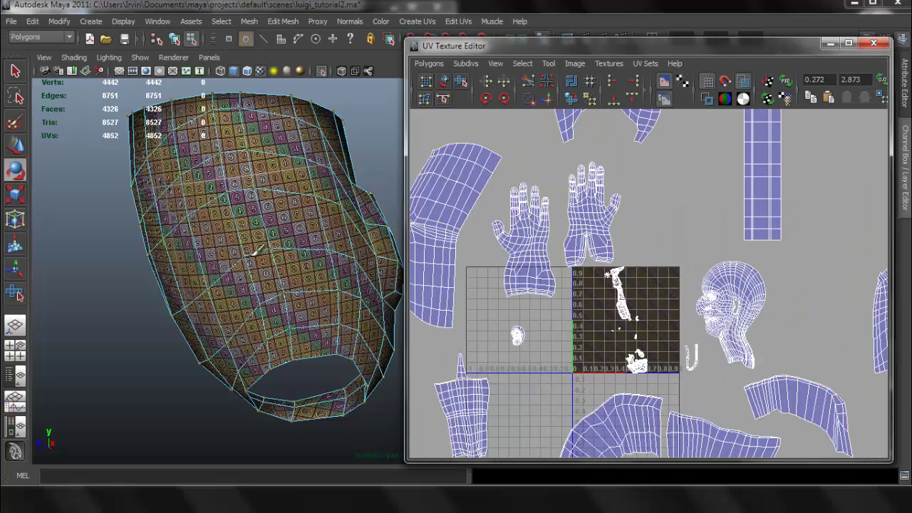
{"action": "left_click", "coordinate": [322, 71]}
{"action": "scroll", "coordinate": [236, 249], "scroll_direction": "down", "scroll_amount": 4}
{"action": "left_click_drag", "start_coordinate": [235, 248], "coordinate": [278, 252], "text": "alt"}
{"action": "middle_click_drag", "start_coordinate": [278, 252], "coordinate": [296, 107], "text": "alt"}
{"action": "scroll", "coordinate": [301, 238], "scroll_direction": "up", "scroll_amount": 3}
{"action": "right_click_drag", "start_coordinate": [275, 211], "coordinate": [277, 243]}
{"action": "left_click", "coordinate": [305, 200]}
{"action": "scroll", "coordinate": [615, 267], "scroll_direction": "up", "scroll_amount": 4}
Step: Convert the face selection to its full UV shell and move the shell out of the overlapping pieces into empty space
{"action": "right_click_drag", "start_coordinate": [610, 311], "coordinate": [673, 307], "text": "ctrl"}
{"action": "right_click_drag", "start_coordinate": [613, 305], "coordinate": [644, 296], "text": "ctrl"}
{"action": "key", "text": "w"}
{"action": "left_click_drag", "start_coordinate": [600, 298], "coordinate": [690, 163]}
{"action": "middle_click_drag", "start_coordinate": [689, 166], "coordinate": [672, 274], "text": "alt"}
{"action": "key", "text": "f"}
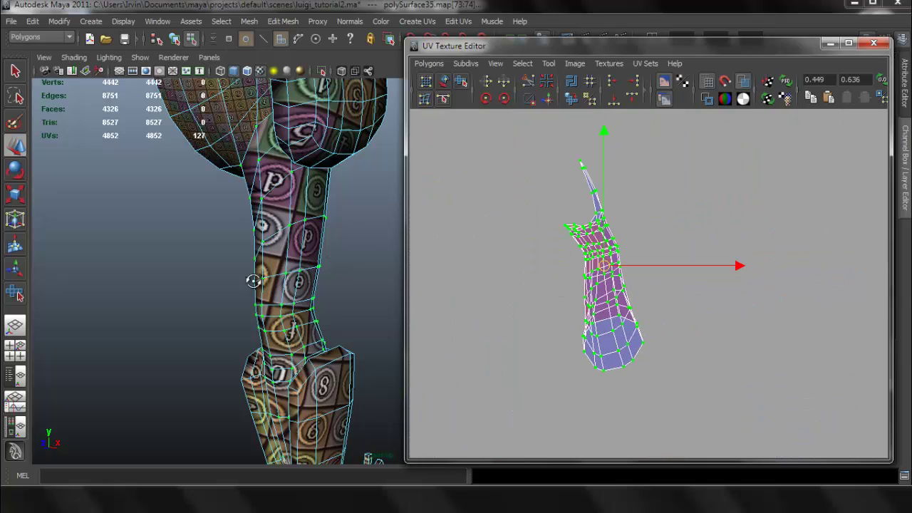
Step: Unfold the slender section's UV shell with the Smooth UV Tool
{"action": "mouse_move", "coordinate": [252, 281]}
{"action": "left_mouse_down", "text": "alt"}
{"action": "mouse_move", "coordinate": [351, 269]}
{"action": "mouse_move", "coordinate": [256, 269]}
{"action": "left_mouse_up", "text": "alt"}
{"action": "scroll", "coordinate": [647, 291], "scroll_direction": "up", "scroll_amount": 2}
{"action": "middle_click_drag", "start_coordinate": [604, 282], "coordinate": [600, 296], "text": "alt"}
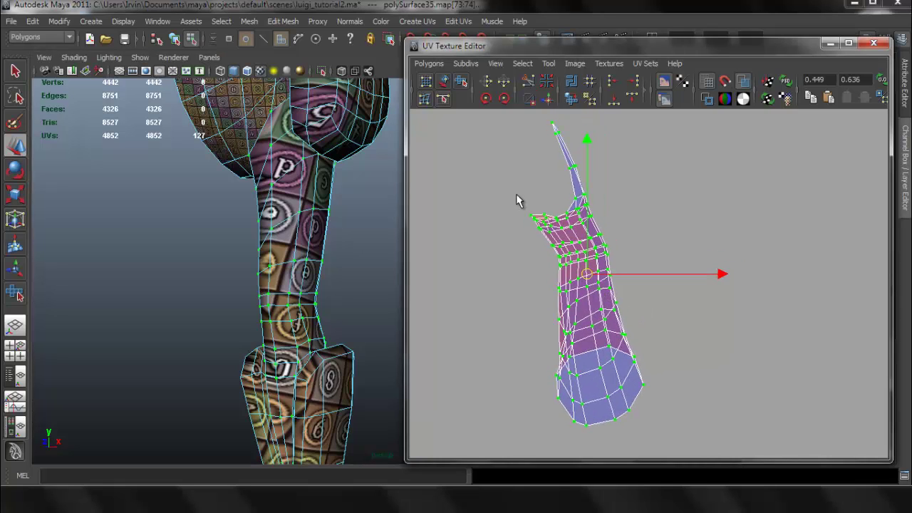
{"action": "left_click", "coordinate": [533, 65]}
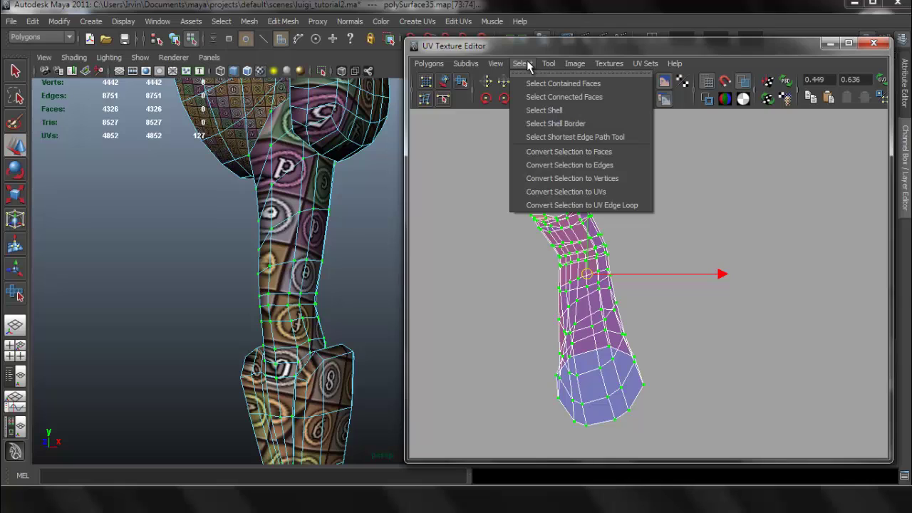
{"action": "mouse_move", "coordinate": [548, 63]}
{"action": "left_click", "coordinate": [569, 124]}
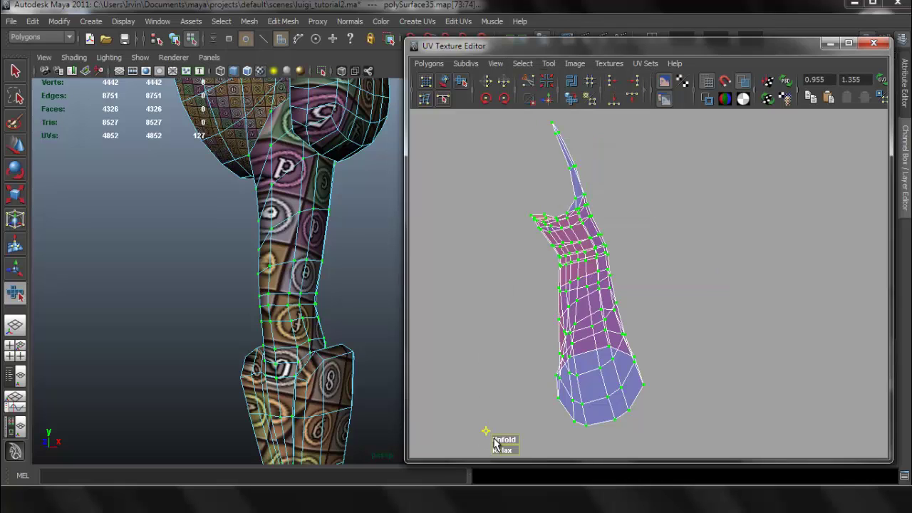
{"action": "left_click_drag", "start_coordinate": [577, 438], "coordinate": [782, 455]}
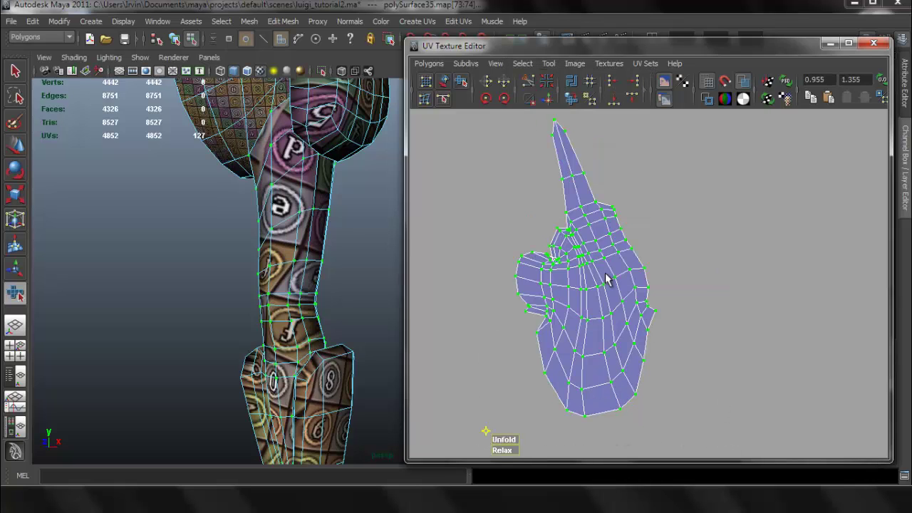
Step: Convert the slender section's UV shell to faces, minimize the UV Texture Editor and isolate those faces in the viewport
{"action": "mouse_move", "coordinate": [605, 274]}
{"action": "middle_mouse_down", "text": "alt"}
{"action": "mouse_move", "coordinate": [594, 284]}
{"action": "mouse_move", "coordinate": [598, 273]}
{"action": "middle_mouse_up", "text": "alt"}
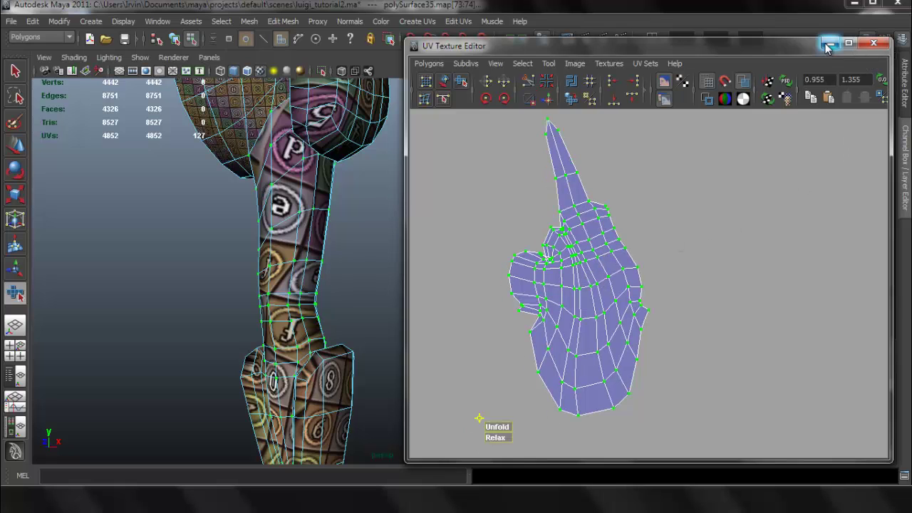
{"action": "right_click_drag", "start_coordinate": [592, 234], "coordinate": [593, 264], "text": "ctrl"}
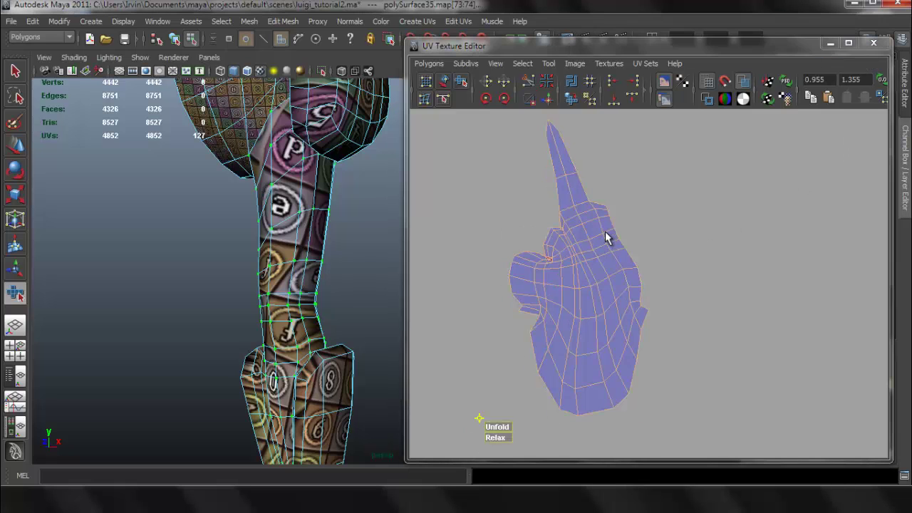
{"action": "left_click", "coordinate": [830, 44]}
{"action": "left_click", "coordinate": [321, 71]}
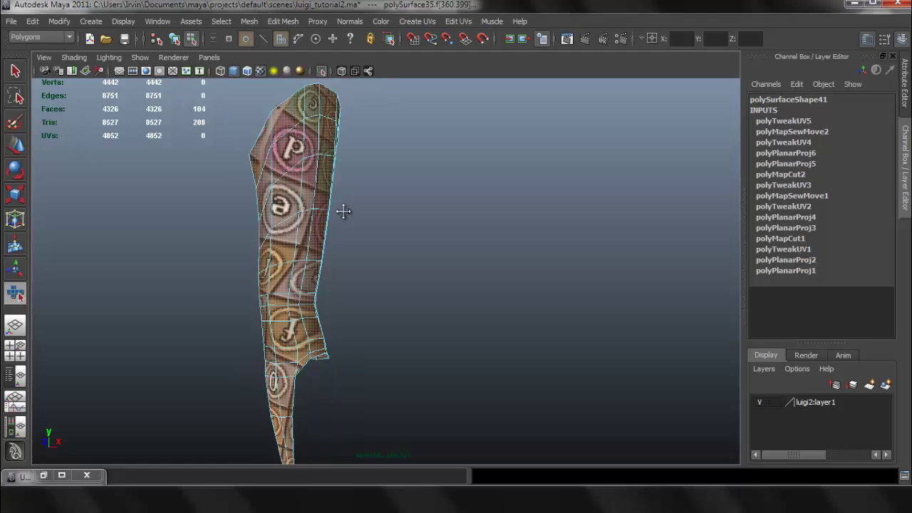
{"action": "left_click_drag", "start_coordinate": [344, 211], "coordinate": [462, 203], "text": "alt"}
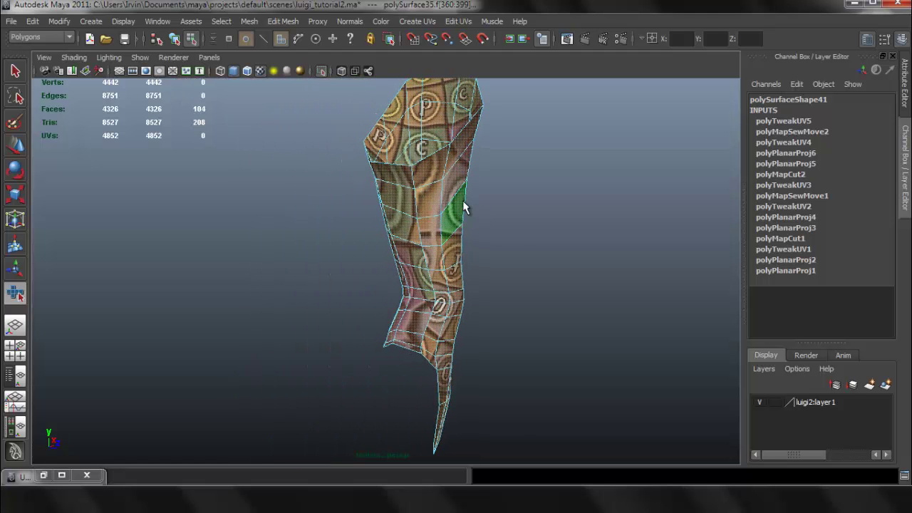
Step: Cut the slender section's UVs along the lengthwise edge loop running from its upper rim to the lower opening
{"action": "key", "text": "F10"}
{"action": "left_click_drag", "start_coordinate": [571, 208], "coordinate": [305, 217], "text": "alt"}
{"action": "middle_click_drag", "start_coordinate": [362, 183], "coordinate": [370, 202], "text": "alt"}
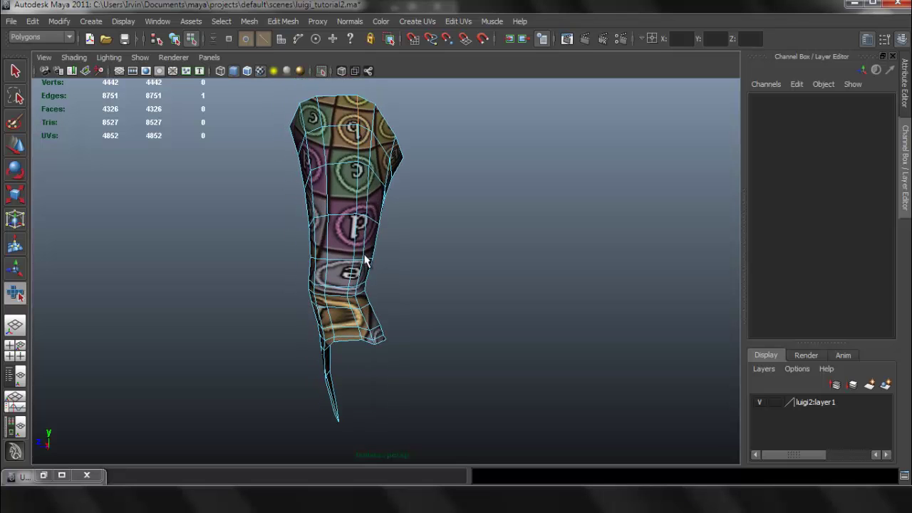
{"action": "middle_click_drag", "start_coordinate": [377, 253], "coordinate": [417, 224], "text": "alt"}
{"action": "right_click_drag", "start_coordinate": [414, 297], "coordinate": [454, 316], "text": "alt"}
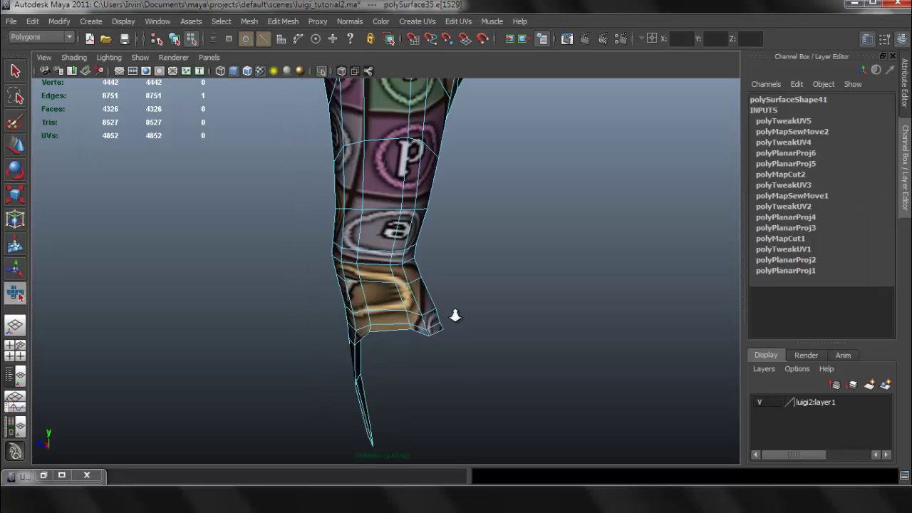
{"action": "double_click", "coordinate": [412, 329]}
{"action": "key", "text": "5"}
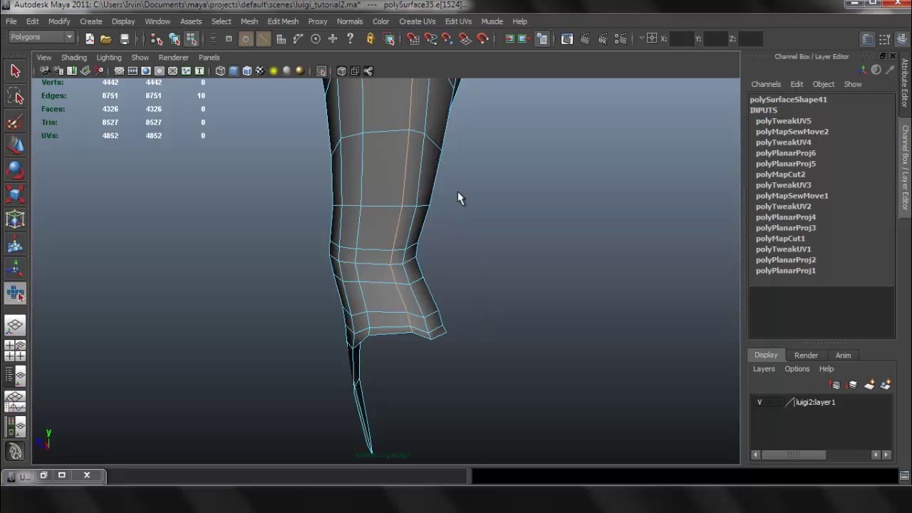
{"action": "middle_click_drag", "start_coordinate": [459, 208], "coordinate": [467, 288], "text": "alt"}
{"action": "right_click_drag", "start_coordinate": [489, 257], "coordinate": [419, 242], "text": "alt"}
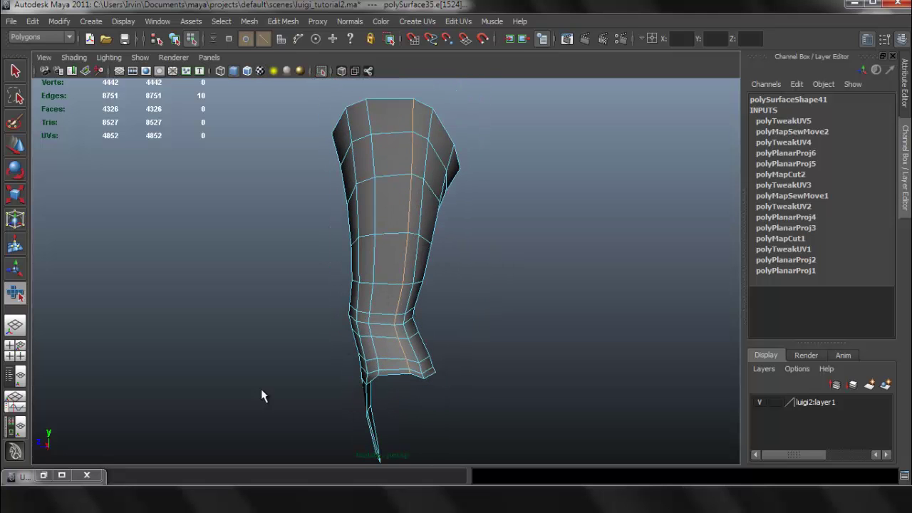
{"action": "left_click", "coordinate": [44, 475]}
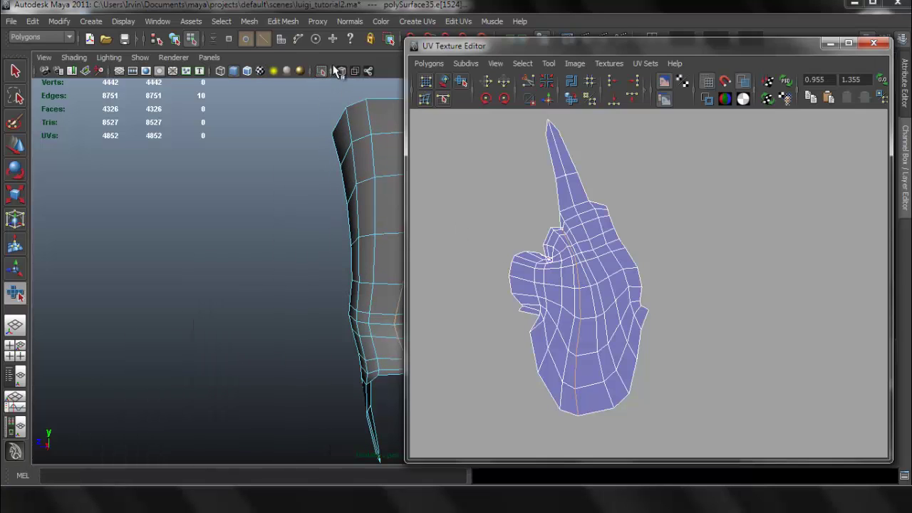
{"action": "left_click", "coordinate": [429, 64]}
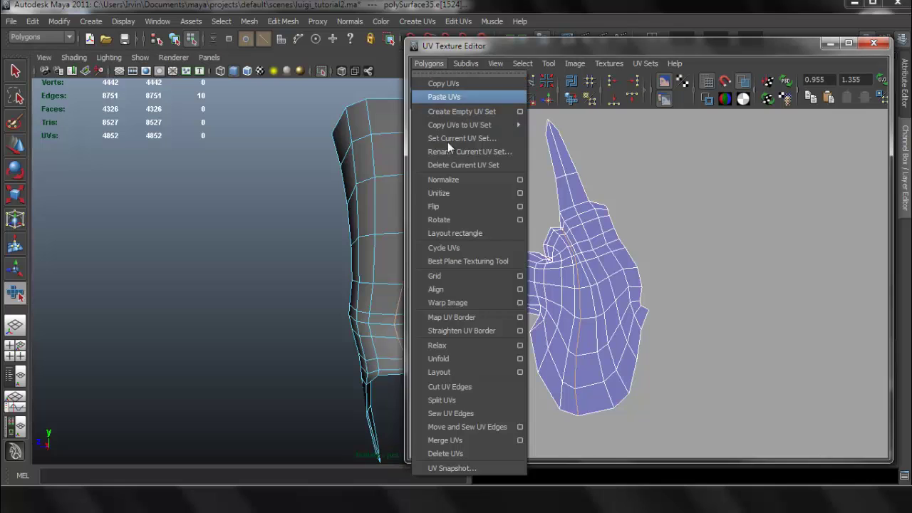
{"action": "left_click", "coordinate": [487, 387]}
Step: Apply planar mapping to the faces of the half with the pointed tail and move its UVs into empty space
{"action": "scroll", "coordinate": [579, 299], "scroll_direction": "up", "scroll_amount": 2}
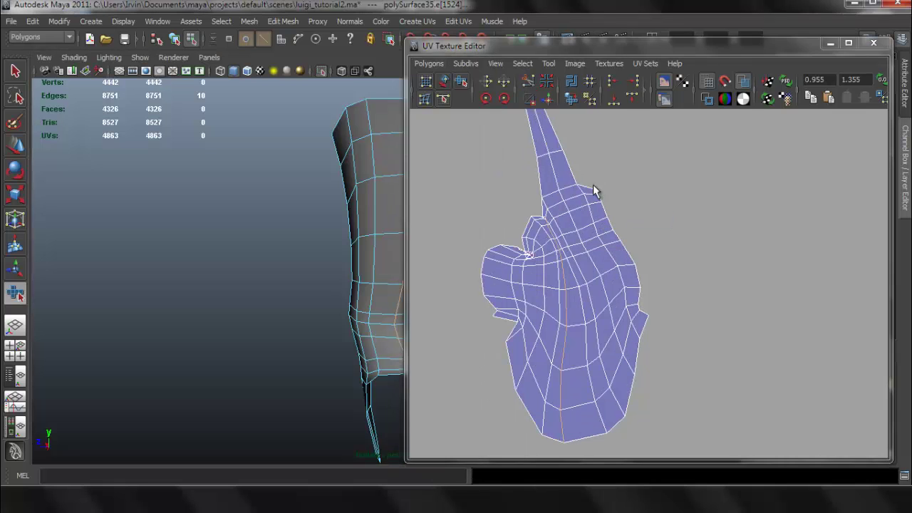
{"action": "left_click_drag", "start_coordinate": [594, 182], "coordinate": [619, 214]}
{"action": "right_click_drag", "start_coordinate": [607, 197], "coordinate": [602, 234], "text": "ctrl"}
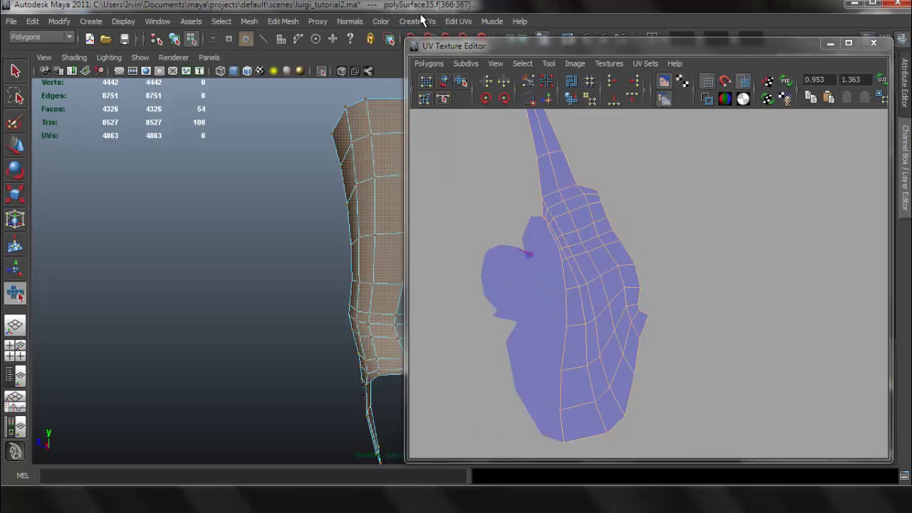
{"action": "left_click", "coordinate": [420, 22]}
{"action": "left_click", "coordinate": [436, 39]}
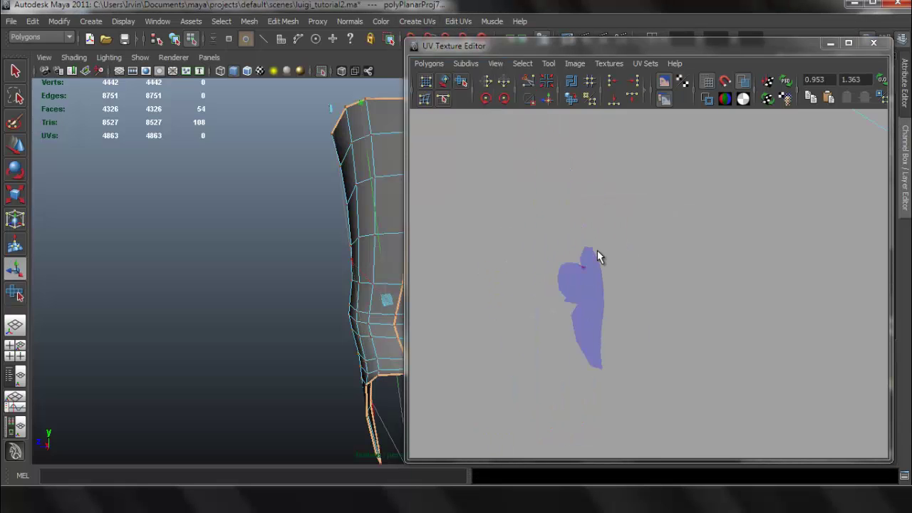
{"action": "scroll", "coordinate": [597, 251], "scroll_direction": "down", "scroll_amount": 4}
{"action": "left_click_drag", "start_coordinate": [597, 383], "coordinate": [826, 205]}
{"action": "middle_click_drag", "start_coordinate": [567, 243], "coordinate": [540, 232], "text": "alt"}
Step: Apply planar mapping to the slender section's remaining half and place its UVs beside the half with the pointed tail
{"action": "scroll", "coordinate": [587, 253], "scroll_direction": "up", "scroll_amount": 2}
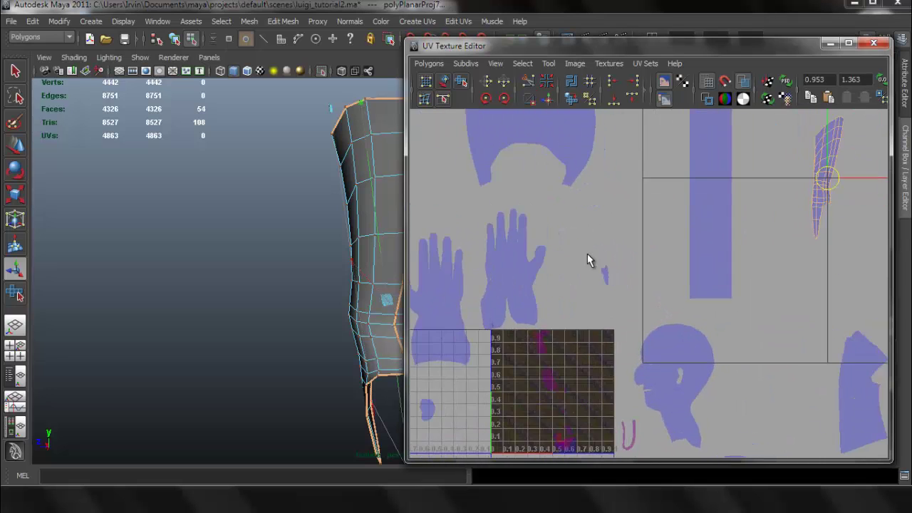
{"action": "right_click_drag", "start_coordinate": [608, 272], "coordinate": [652, 271]}
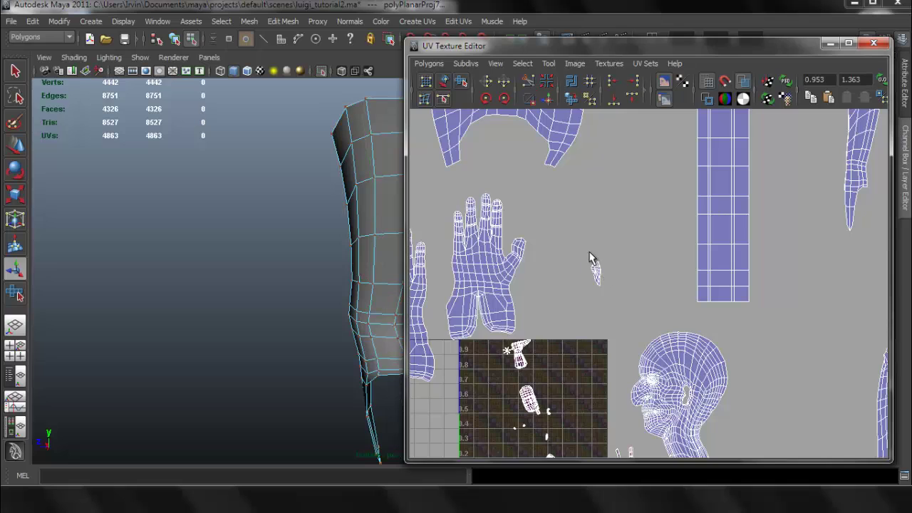
{"action": "left_click_drag", "start_coordinate": [589, 251], "coordinate": [599, 265]}
{"action": "right_click_drag", "start_coordinate": [599, 266], "coordinate": [597, 290], "text": "ctrl"}
{"action": "left_click", "coordinate": [404, 23]}
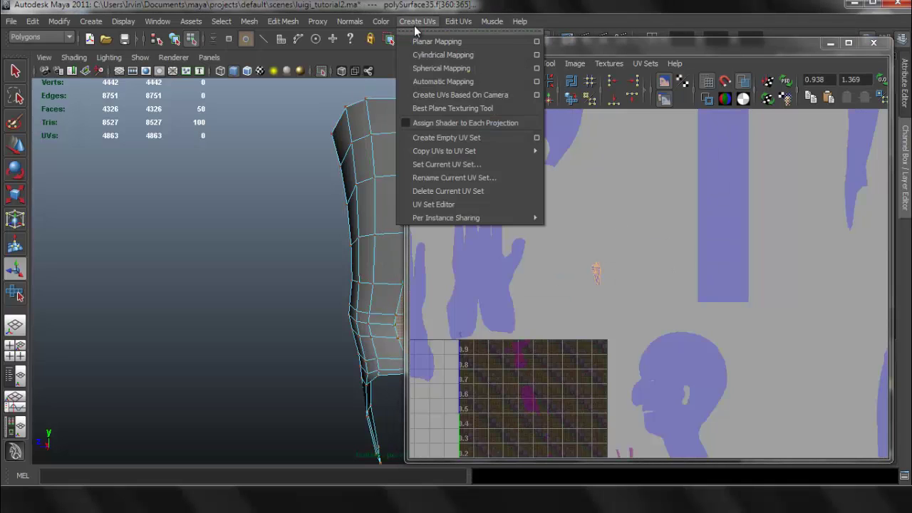
{"action": "left_click", "coordinate": [435, 39]}
{"action": "left_click_drag", "start_coordinate": [531, 411], "coordinate": [804, 214]}
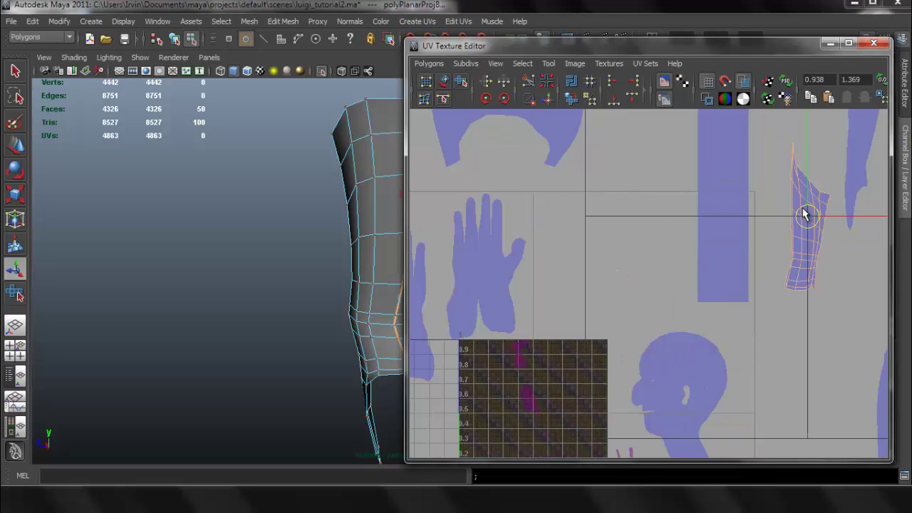
{"action": "middle_click_drag", "start_coordinate": [691, 238], "coordinate": [476, 316], "text": "alt"}
{"action": "left_click_drag", "start_coordinate": [593, 293], "coordinate": [718, 213]}
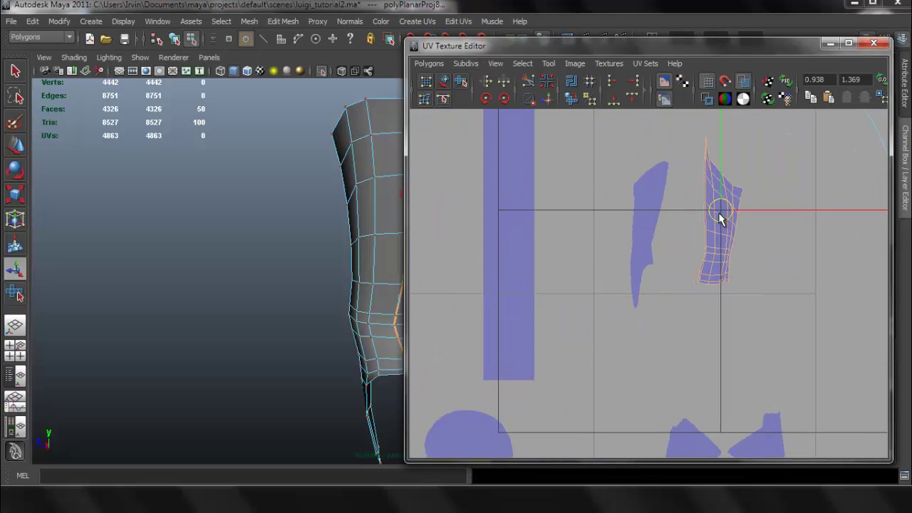
Step: Show the checker texture in the viewport and unfold the tailless half's UV shell with the Smooth UV Tool
{"action": "middle_click_drag", "start_coordinate": [334, 239], "coordinate": [216, 240], "text": "alt"}
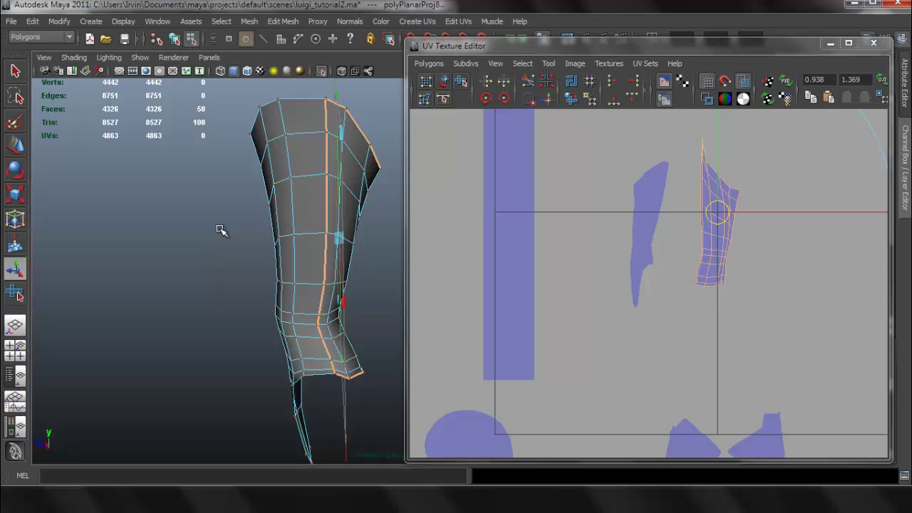
{"action": "key", "text": "6"}
{"action": "middle_click_drag", "start_coordinate": [699, 218], "coordinate": [592, 238], "text": "alt"}
{"action": "scroll", "coordinate": [651, 234], "scroll_direction": "up", "scroll_amount": 4}
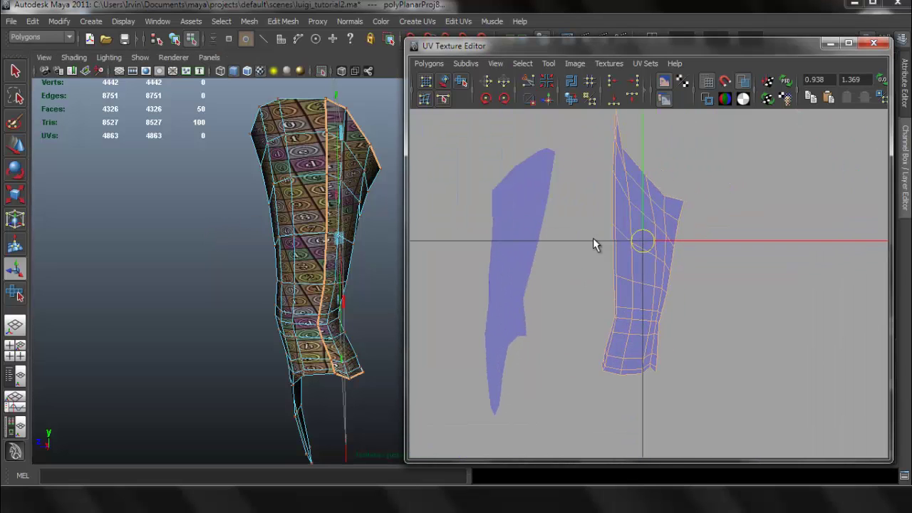
{"action": "left_click", "coordinate": [624, 183]}
{"action": "right_click_drag", "start_coordinate": [630, 181], "coordinate": [673, 173]}
{"action": "left_click_drag", "start_coordinate": [670, 173], "coordinate": [693, 217]}
{"action": "right_click_drag", "start_coordinate": [679, 204], "coordinate": [712, 199], "text": "ctrl"}
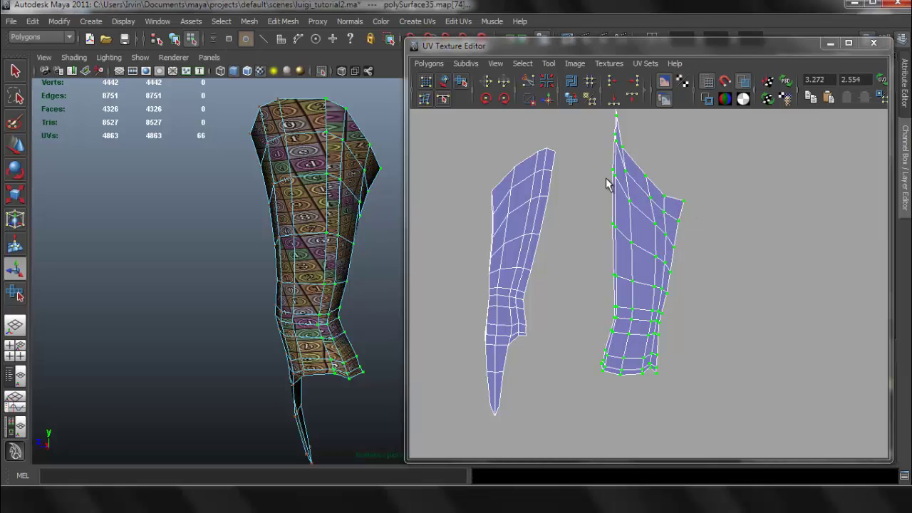
{"action": "left_click", "coordinate": [554, 64]}
{"action": "left_click", "coordinate": [578, 123]}
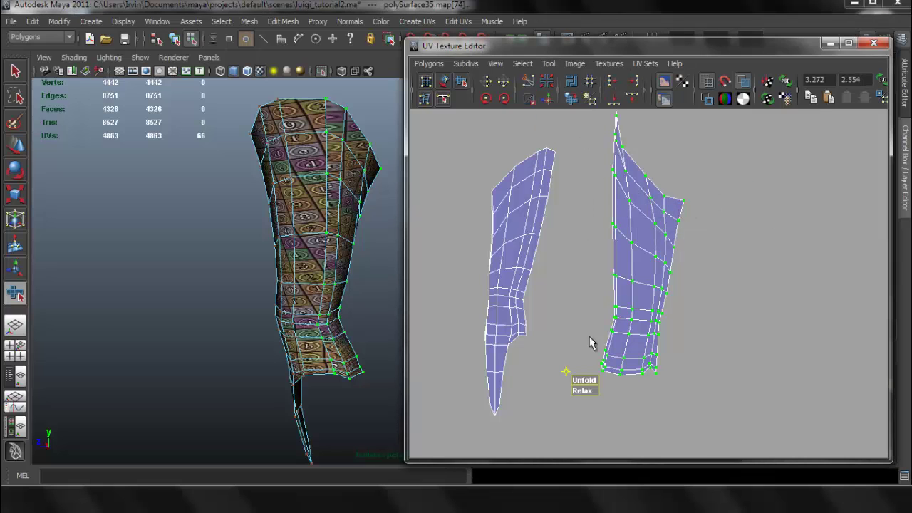
{"action": "left_click_drag", "start_coordinate": [590, 376], "coordinate": [852, 372]}
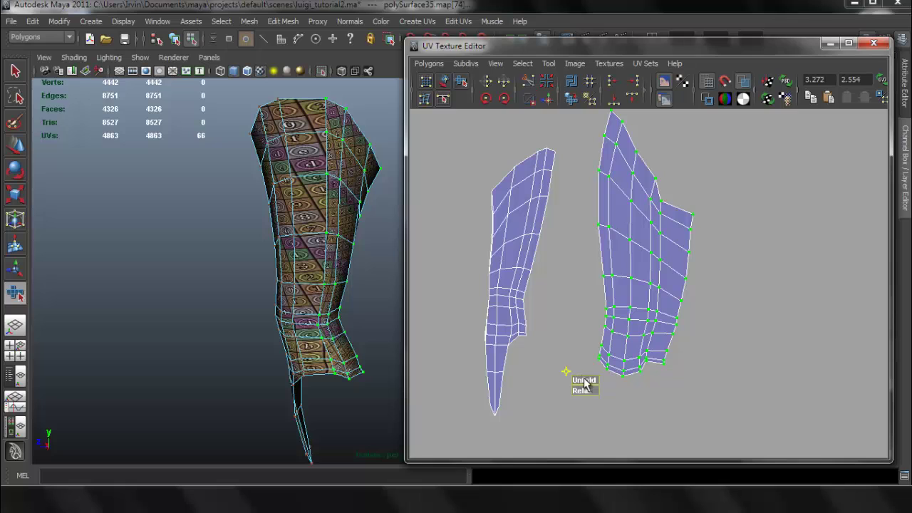
Step: Select the full UV shell of the half with the pointed tail and unfold it with the Smooth UV Tool
{"action": "middle_click_drag", "start_coordinate": [499, 225], "coordinate": [520, 224], "text": "alt"}
{"action": "right_click_drag", "start_coordinate": [540, 198], "coordinate": [585, 197]}
{"action": "left_click", "coordinate": [575, 148]}
{"action": "right_click_drag", "start_coordinate": [574, 164], "coordinate": [610, 152], "text": "ctrl"}
{"action": "left_click_drag", "start_coordinate": [494, 418], "coordinate": [781, 420]}
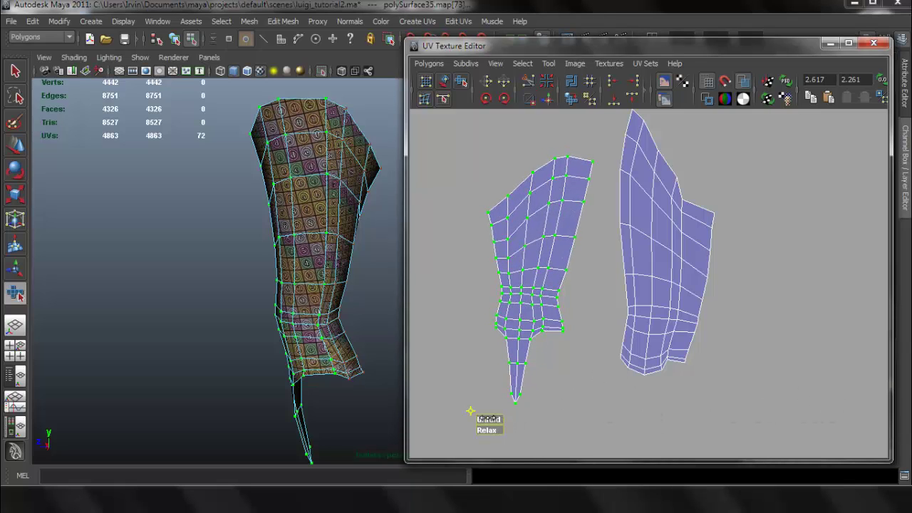
Step: Scale up the tailed half's UV shell and compare the checker size across the seam on the model
{"action": "key", "text": "r"}
{"action": "left_click_drag", "start_coordinate": [536, 285], "coordinate": [564, 288]}
{"action": "left_click_drag", "start_coordinate": [333, 265], "coordinate": [318, 237], "text": "alt"}
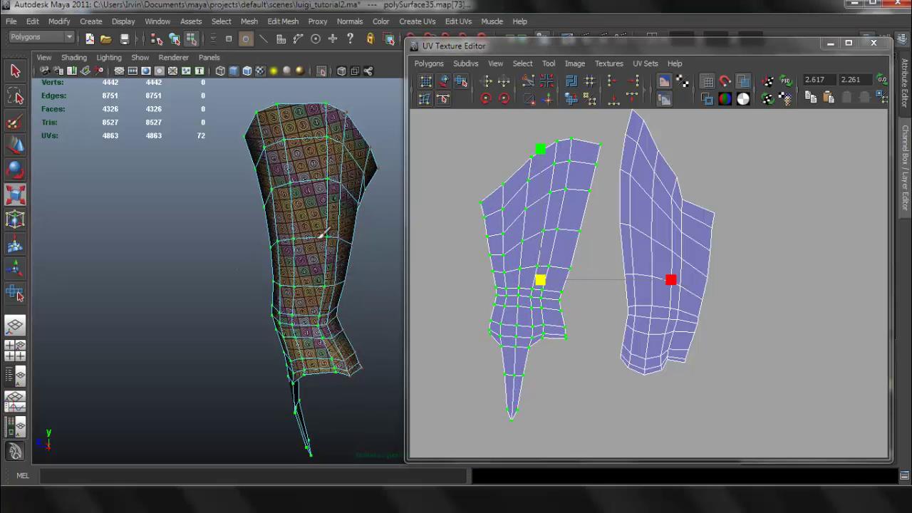
{"action": "middle_click_drag", "start_coordinate": [307, 225], "coordinate": [312, 243], "text": "alt"}
{"action": "right_click_drag", "start_coordinate": [311, 243], "coordinate": [333, 179], "text": "alt"}
{"action": "left_click", "coordinate": [325, 161]}
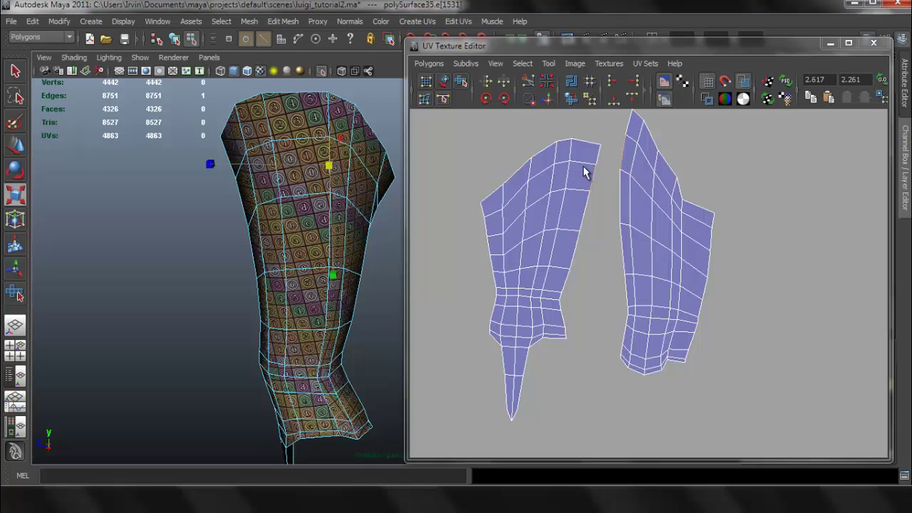
Step: Scale down the tailless half's UV shell to match the other half's checker size and place it close beside it
{"action": "right_click_drag", "start_coordinate": [583, 166], "coordinate": [631, 164]}
{"action": "left_click_drag", "start_coordinate": [651, 139], "coordinate": [682, 190]}
{"action": "right_click_drag", "start_coordinate": [663, 203], "coordinate": [698, 193], "text": "ctrl"}
{"action": "left_click_drag", "start_coordinate": [667, 244], "coordinate": [643, 254]}
{"action": "key", "text": "w"}
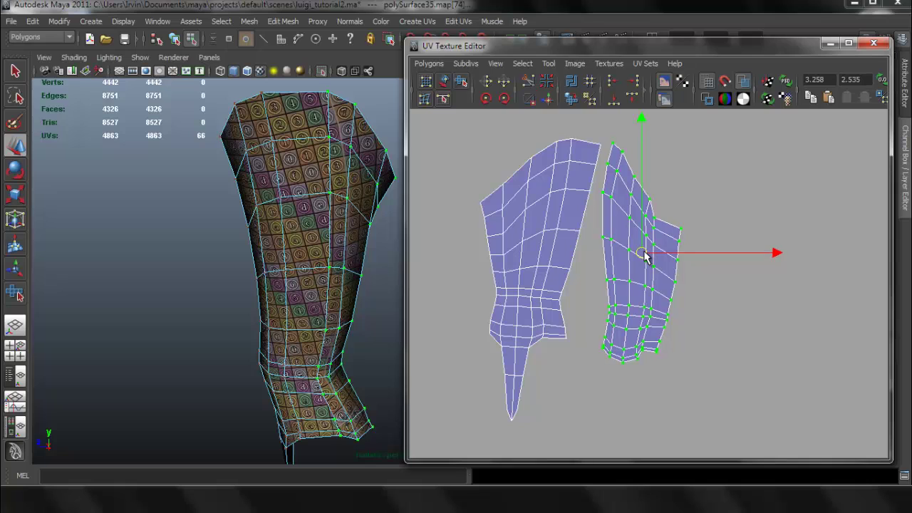
Step: Join the two halves' UV shells along their shared lengthwise edge loop with Move and Sew UV Edges
{"action": "left_click", "coordinate": [332, 108]}
{"action": "middle_click_drag", "start_coordinate": [348, 249], "coordinate": [346, 187], "text": "alt"}
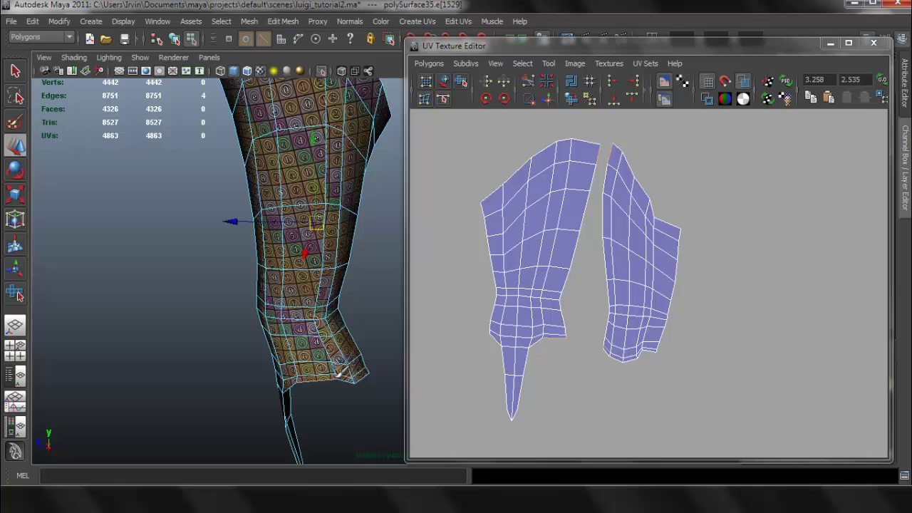
{"action": "middle_click_drag", "start_coordinate": [338, 373], "coordinate": [344, 362], "text": "alt"}
{"action": "right_click_drag", "start_coordinate": [286, 290], "coordinate": [399, 354], "text": "alt"}
{"action": "middle_click_drag", "start_coordinate": [338, 394], "coordinate": [327, 372], "text": "alt"}
{"action": "key", "text": "5"}
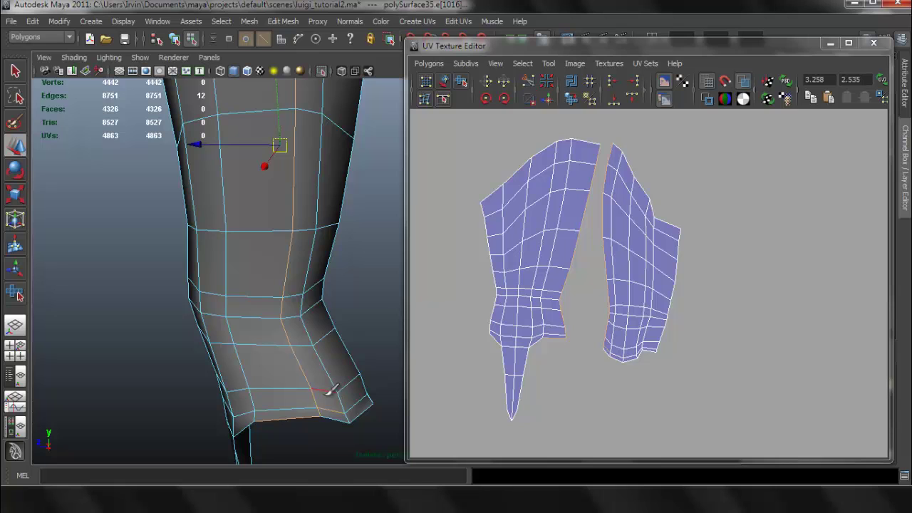
{"action": "left_click", "coordinate": [322, 412]}
{"action": "middle_click_drag", "start_coordinate": [320, 263], "coordinate": [334, 467], "text": "alt"}
{"action": "double_click", "coordinate": [307, 152]}
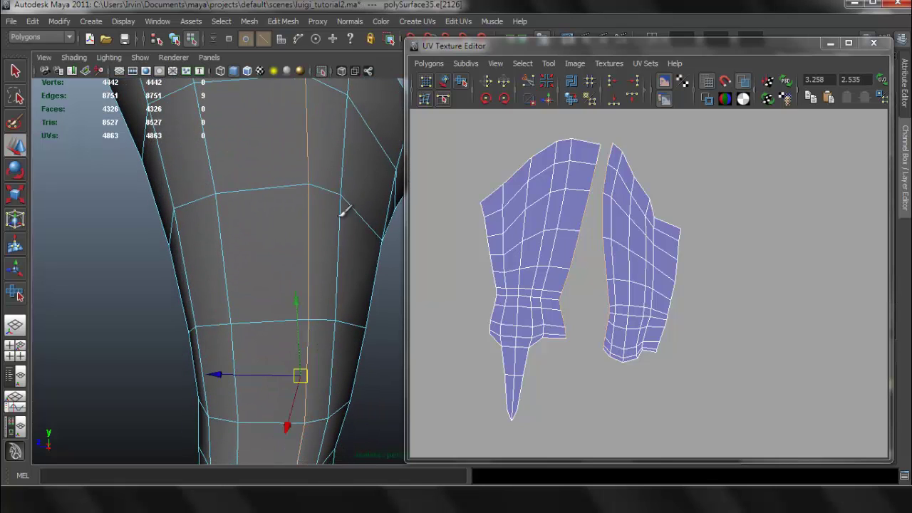
{"action": "right_click_drag", "start_coordinate": [272, 197], "coordinate": [240, 177], "text": "alt"}
{"action": "left_click", "coordinate": [334, 128], "text": "shift"}
{"action": "scroll", "coordinate": [598, 197], "scroll_direction": "up", "scroll_amount": 2}
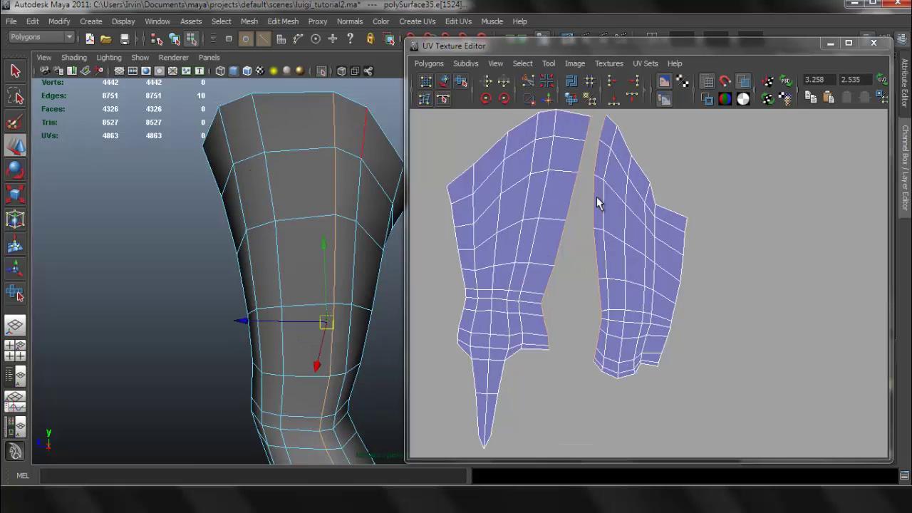
{"action": "left_click", "coordinate": [436, 64]}
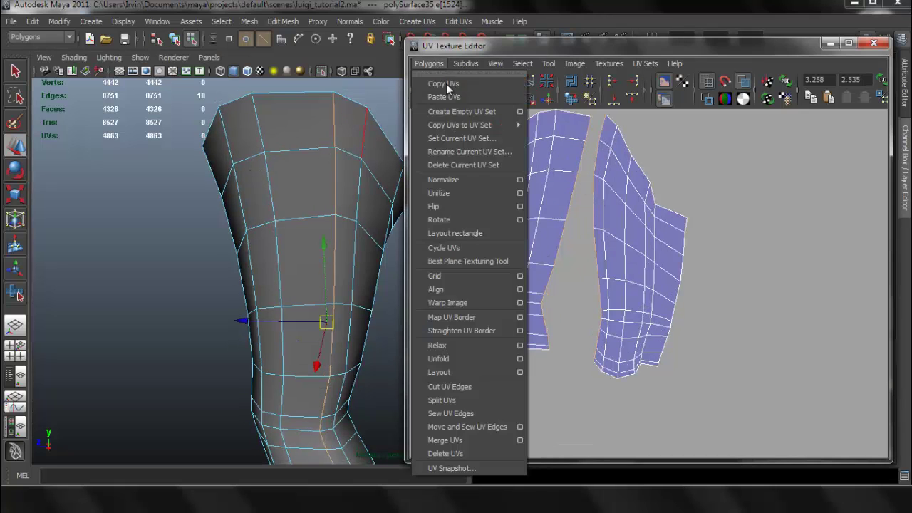
{"action": "left_click", "coordinate": [497, 430]}
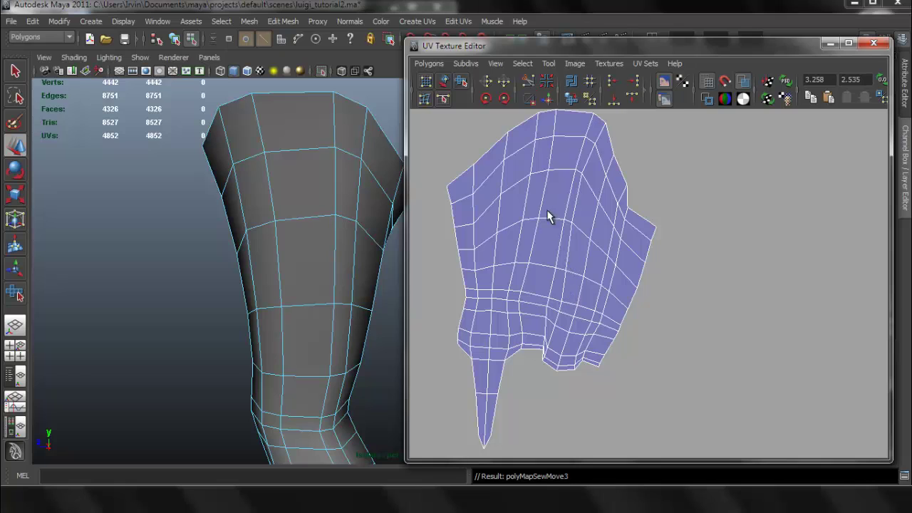
Step: Select all UVs of the joined slender section and unfold the shell with the Smooth UV Tool
{"action": "right_click_drag", "start_coordinate": [544, 196], "coordinate": [596, 190]}
{"action": "left_click_drag", "start_coordinate": [607, 181], "coordinate": [645, 227]}
{"action": "right_click_drag", "start_coordinate": [616, 197], "coordinate": [665, 177], "text": "ctrl"}
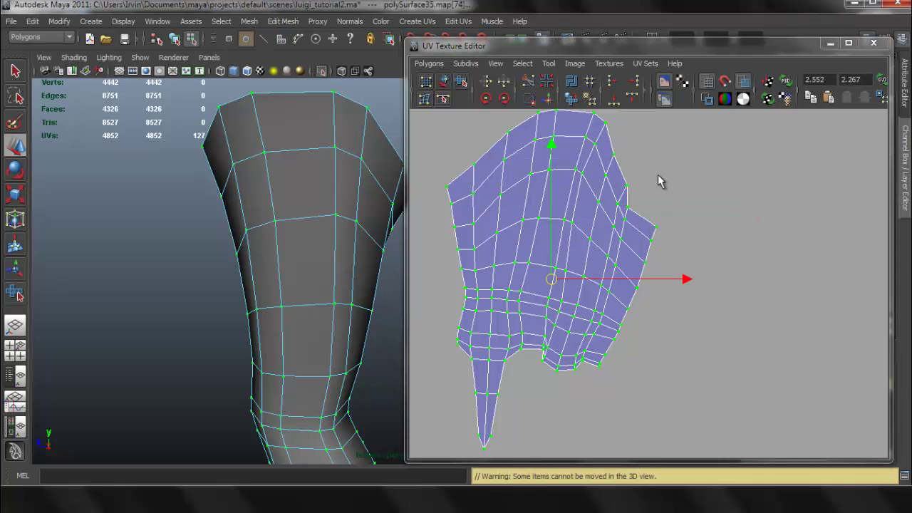
{"action": "left_click", "coordinate": [550, 63]}
{"action": "left_click", "coordinate": [589, 126]}
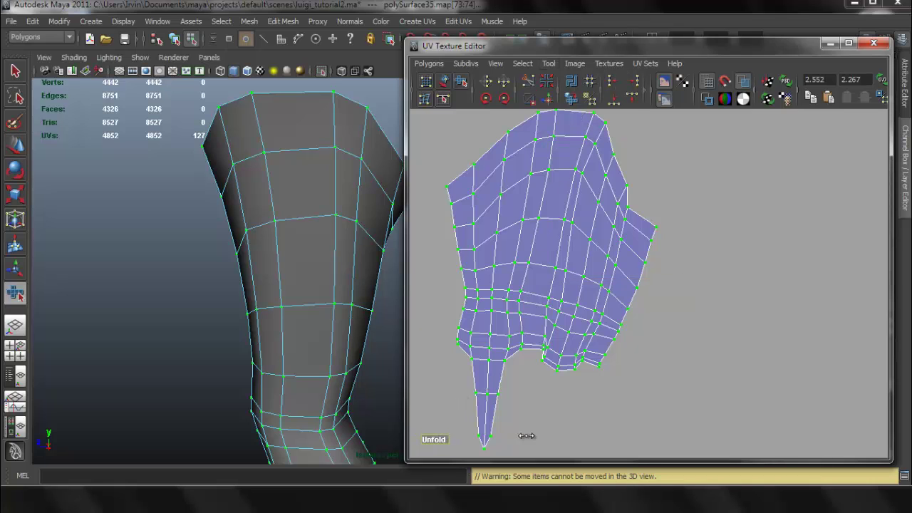
{"action": "left_click_drag", "start_coordinate": [526, 435], "coordinate": [833, 430]}
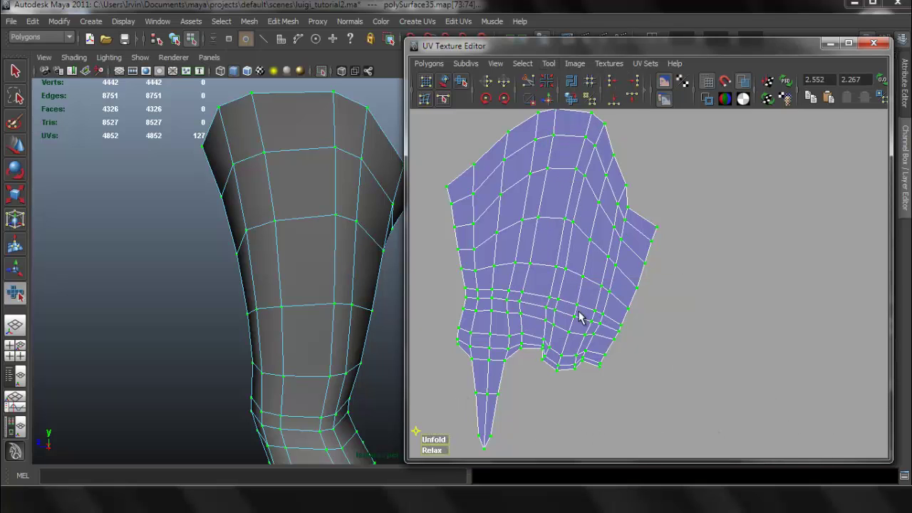
Step: Select the pinched UVs where the halves meet at the shell's lower border and smooth them with the Smooth UV Tool
{"action": "middle_click_drag", "start_coordinate": [579, 312], "coordinate": [666, 219], "text": "alt"}
{"action": "scroll", "coordinate": [660, 224], "scroll_direction": "up", "scroll_amount": 6}
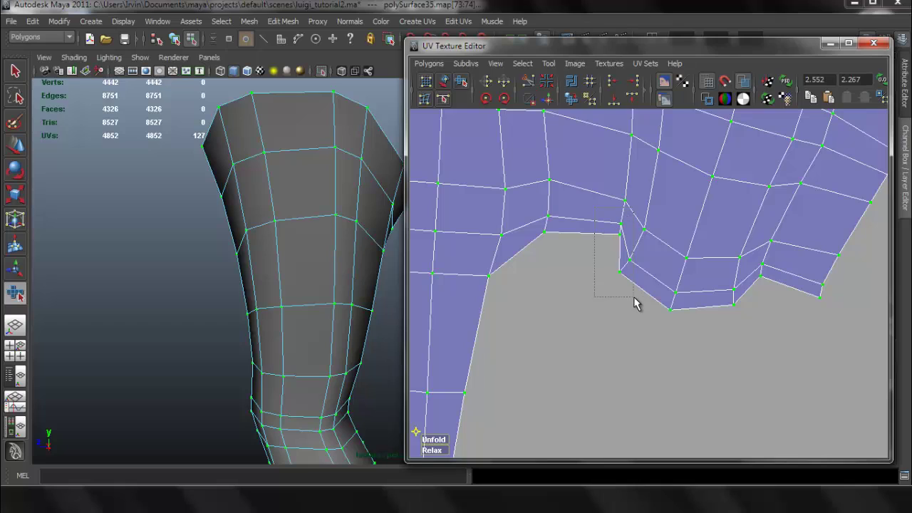
{"action": "left_click_drag", "start_coordinate": [633, 297], "coordinate": [798, 284]}
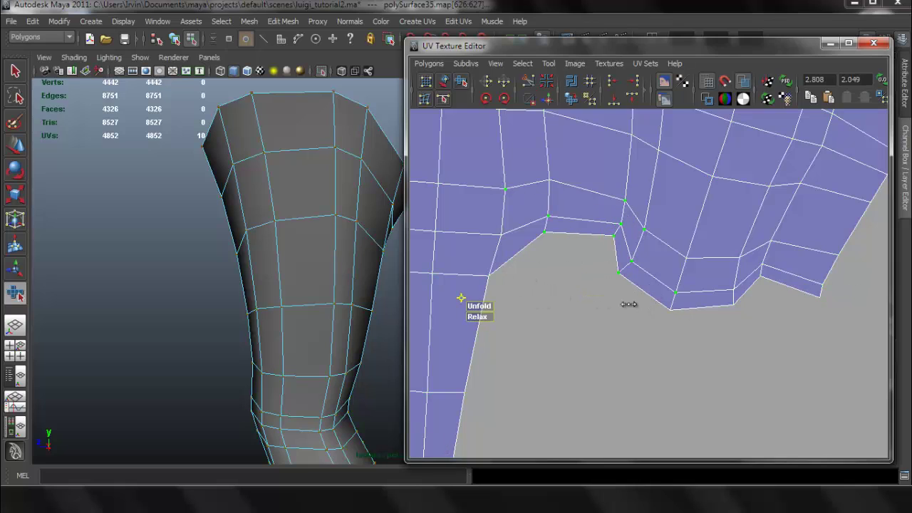
{"action": "scroll", "coordinate": [704, 275], "scroll_direction": "down", "scroll_amount": 5}
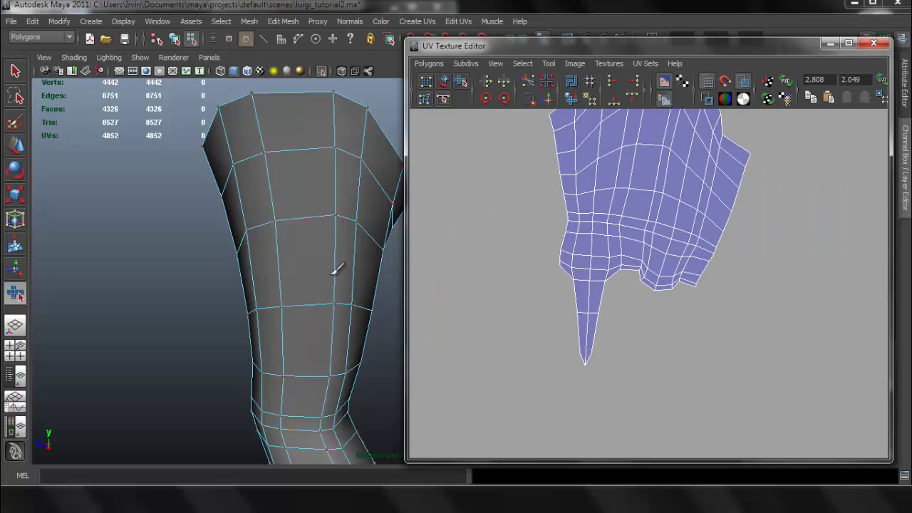
Step: Leave component mode, display the model textured, and turn off the isolated view to bring back the rest of the character
{"action": "right_click_drag", "start_coordinate": [329, 268], "coordinate": [231, 224]}
{"action": "key", "text": "6"}
{"action": "middle_click_drag", "start_coordinate": [300, 299], "coordinate": [281, 248], "text": "alt"}
{"action": "left_click_drag", "start_coordinate": [283, 248], "coordinate": [419, 237], "text": "alt"}
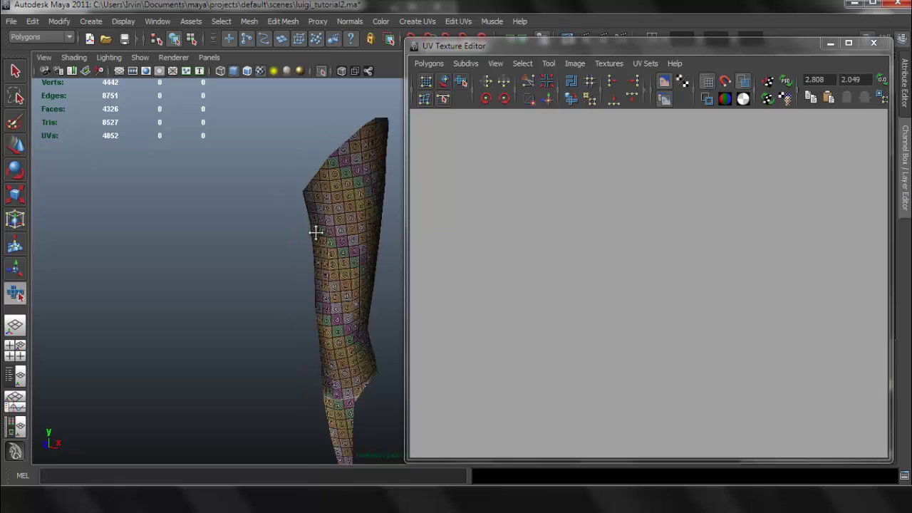
{"action": "middle_click_drag", "start_coordinate": [316, 232], "coordinate": [303, 146], "text": "alt"}
{"action": "left_click", "coordinate": [324, 72]}
{"action": "right_click_drag", "start_coordinate": [322, 241], "coordinate": [295, 232], "text": "alt"}
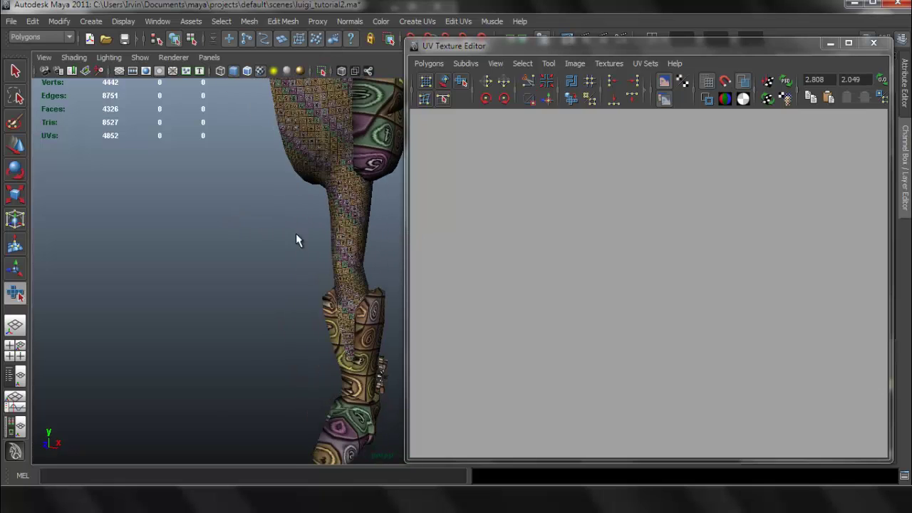
{"action": "middle_click_drag", "start_coordinate": [325, 239], "coordinate": [299, 167], "text": "alt"}
Step: Select the boot mesh, find its overlapping UV shells, and move the near half's shell clear of the other half
{"action": "key", "text": "q"}
{"action": "right_click_drag", "start_coordinate": [271, 228], "coordinate": [299, 245], "text": "alt"}
{"action": "left_click", "coordinate": [300, 219]}
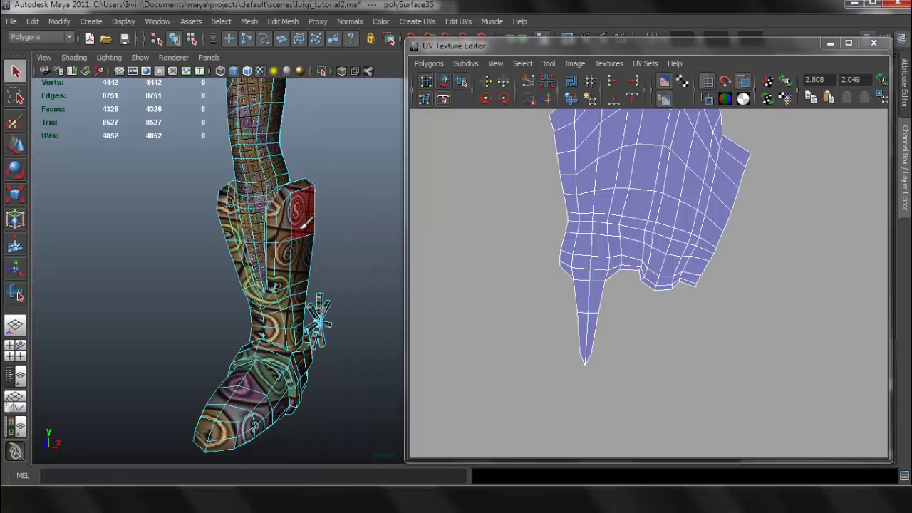
{"action": "left_click", "coordinate": [301, 222]}
{"action": "scroll", "coordinate": [657, 247], "scroll_direction": "down", "scroll_amount": 4}
{"action": "scroll", "coordinate": [595, 248], "scroll_direction": "down", "scroll_amount": 6}
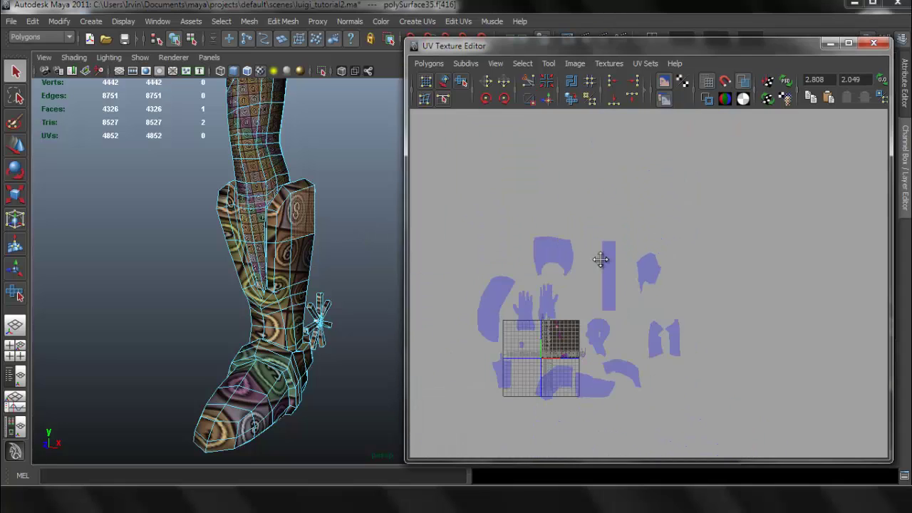
{"action": "middle_click_drag", "start_coordinate": [602, 259], "coordinate": [663, 215], "text": "alt"}
{"action": "scroll", "coordinate": [597, 249], "scroll_direction": "up", "scroll_amount": 8}
{"action": "middle_click_drag", "start_coordinate": [671, 276], "coordinate": [727, 264], "text": "alt"}
{"action": "middle_click_drag", "start_coordinate": [601, 251], "coordinate": [841, 239], "text": "alt"}
{"action": "scroll", "coordinate": [602, 241], "scroll_direction": "down", "scroll_amount": 2}
{"action": "scroll", "coordinate": [525, 233], "scroll_direction": "up", "scroll_amount": 1}
{"action": "right_click_drag", "start_coordinate": [525, 237], "coordinate": [567, 222], "text": "ctrl"}
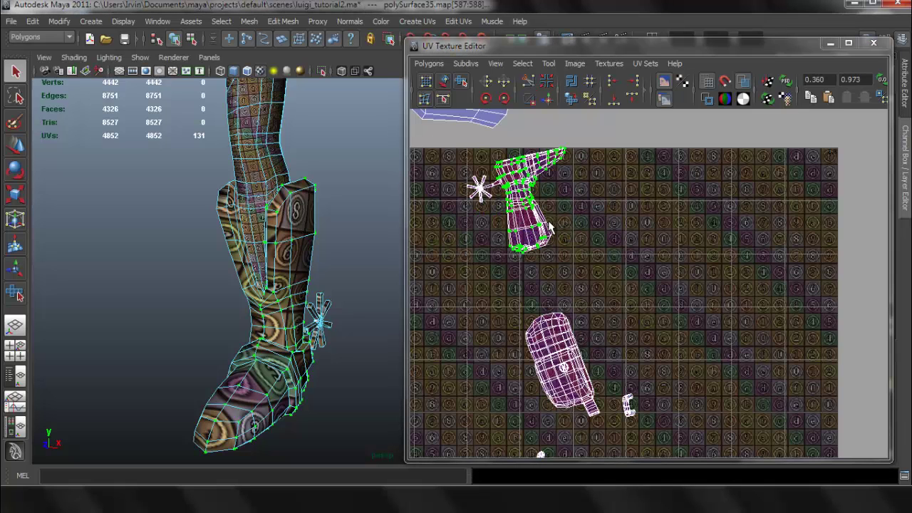
{"action": "key", "text": "w"}
{"action": "left_click_drag", "start_coordinate": [531, 212], "coordinate": [658, 223]}
Step: Convert the near boot half's shell to faces, planar-map them, and move the new shell into the empty area beyond the other shells
{"action": "left_click_drag", "start_coordinate": [308, 305], "coordinate": [273, 295], "text": "alt"}
{"action": "middle_click_drag", "start_coordinate": [273, 295], "coordinate": [273, 281], "text": "alt"}
{"action": "right_click_drag", "start_coordinate": [336, 285], "coordinate": [373, 291], "text": "alt"}
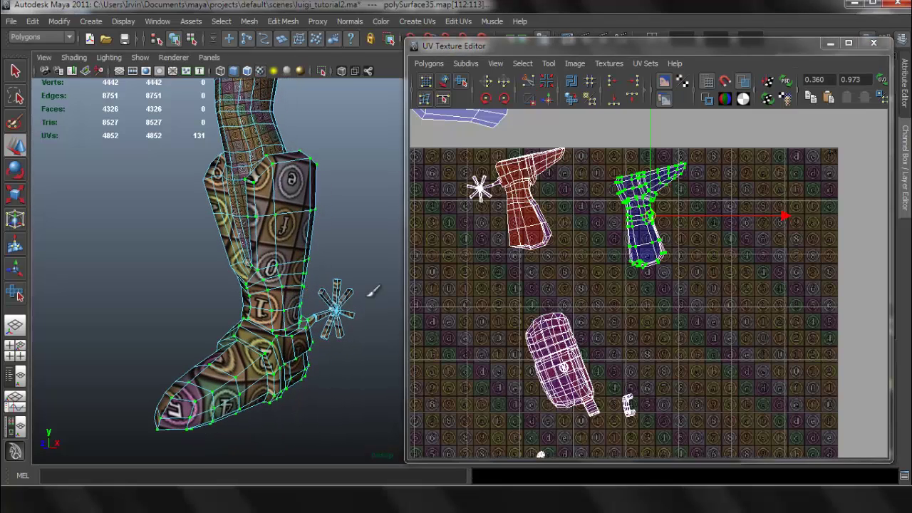
{"action": "right_click_drag", "start_coordinate": [611, 197], "coordinate": [613, 210], "text": "ctrl"}
{"action": "left_click", "coordinate": [425, 21]}
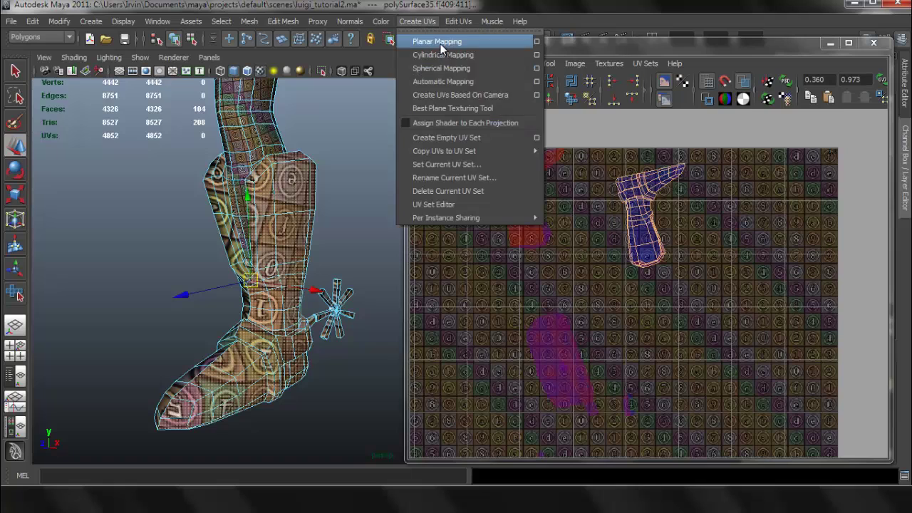
{"action": "left_click", "coordinate": [440, 45]}
{"action": "scroll", "coordinate": [599, 388], "scroll_direction": "down", "scroll_amount": 8}
{"action": "scroll", "coordinate": [627, 338], "scroll_direction": "down", "scroll_amount": 5}
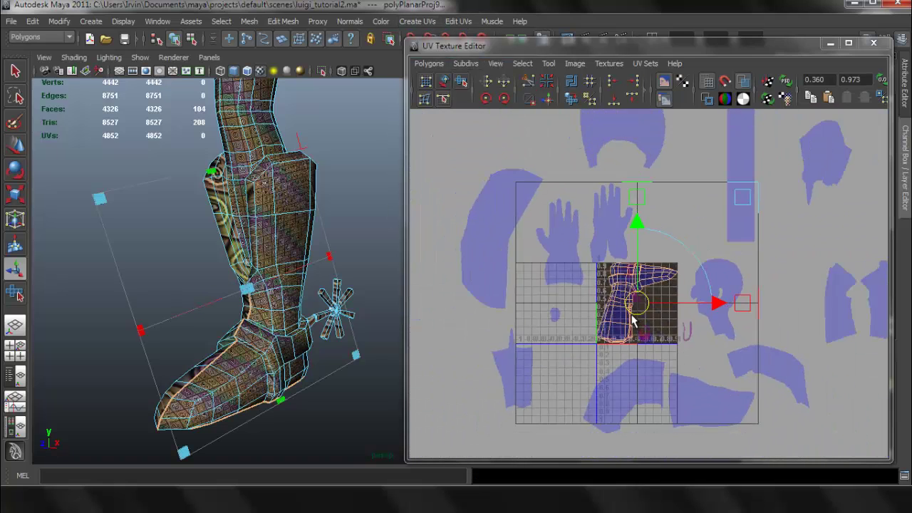
{"action": "left_click_drag", "start_coordinate": [639, 297], "coordinate": [482, 203]}
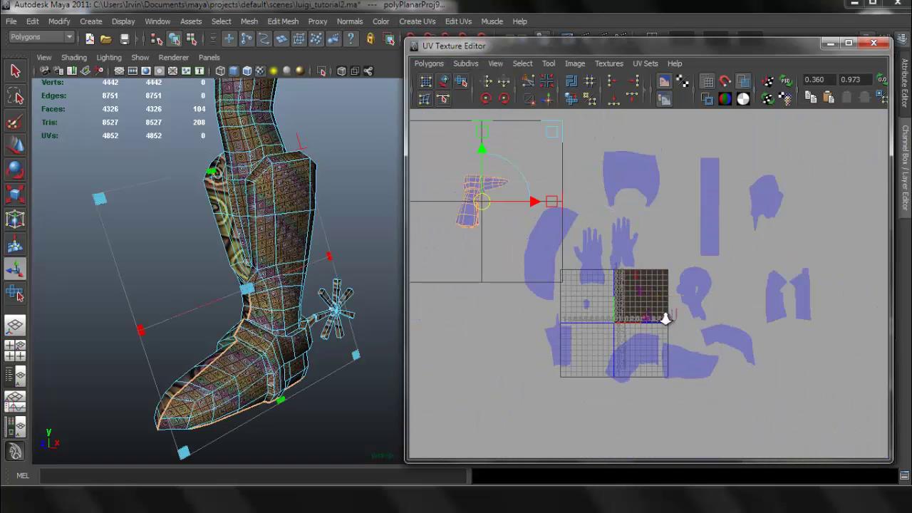
Step: Select the remaining boot half's faces, apply Planar Mapping, and move the projection to just below the first half's shell
{"action": "scroll", "coordinate": [643, 310], "scroll_direction": "up", "scroll_amount": 8}
{"action": "scroll", "coordinate": [594, 269], "scroll_direction": "up", "scroll_amount": 3}
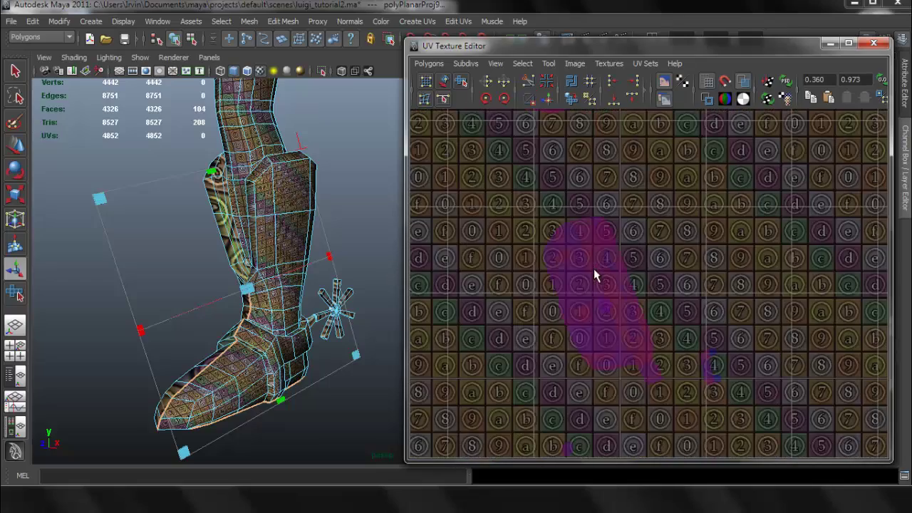
{"action": "right_click_drag", "start_coordinate": [593, 268], "coordinate": [635, 264]}
{"action": "scroll", "coordinate": [635, 196], "scroll_direction": "down", "scroll_amount": 3}
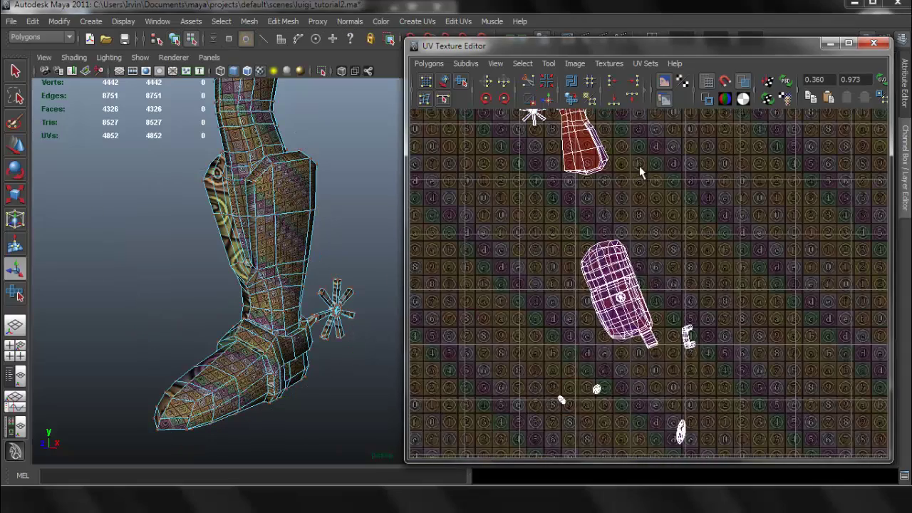
{"action": "middle_click_drag", "start_coordinate": [640, 170], "coordinate": [610, 226], "text": "alt"}
{"action": "scroll", "coordinate": [610, 226], "scroll_direction": "up", "scroll_amount": 3}
{"action": "left_click_drag", "start_coordinate": [558, 143], "coordinate": [580, 164]}
{"action": "right_click_drag", "start_coordinate": [579, 157], "coordinate": [567, 171], "text": "ctrl"}
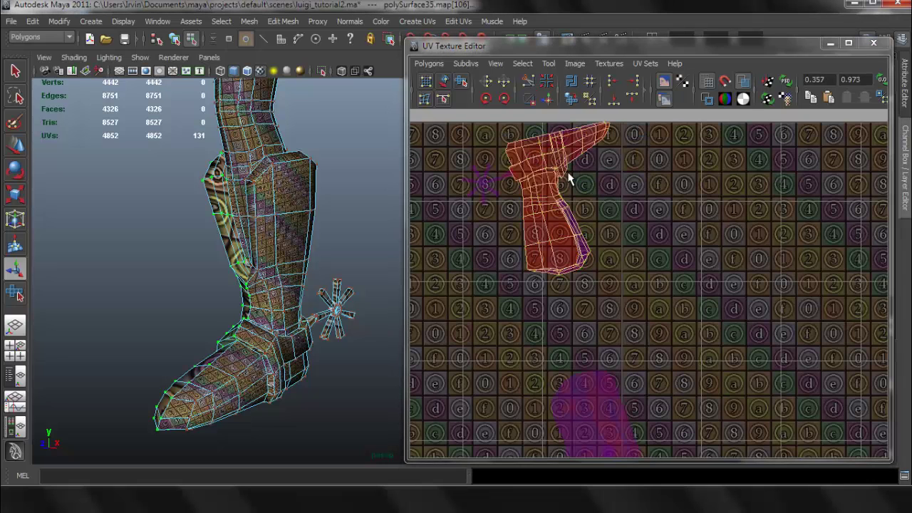
{"action": "left_click", "coordinate": [424, 22]}
{"action": "left_click", "coordinate": [443, 40]}
{"action": "scroll", "coordinate": [659, 262], "scroll_direction": "down", "scroll_amount": 10}
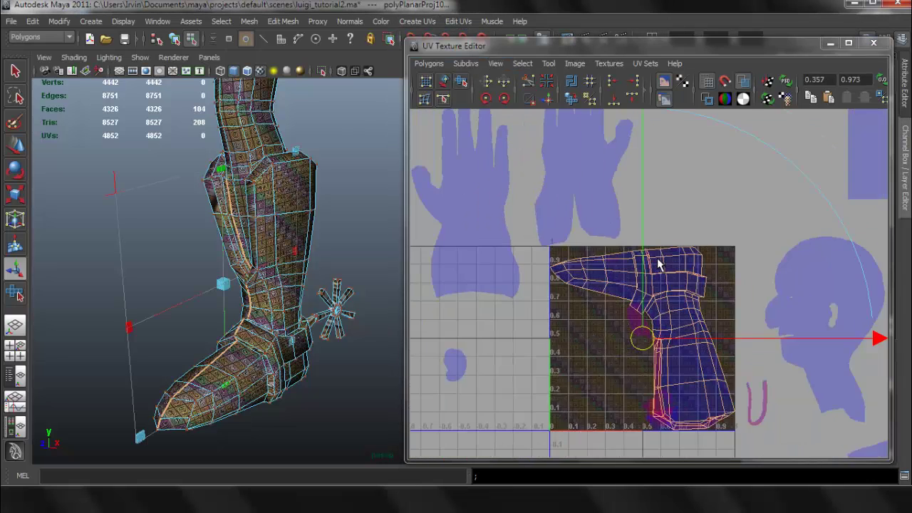
{"action": "left_click_drag", "start_coordinate": [646, 297], "coordinate": [454, 264]}
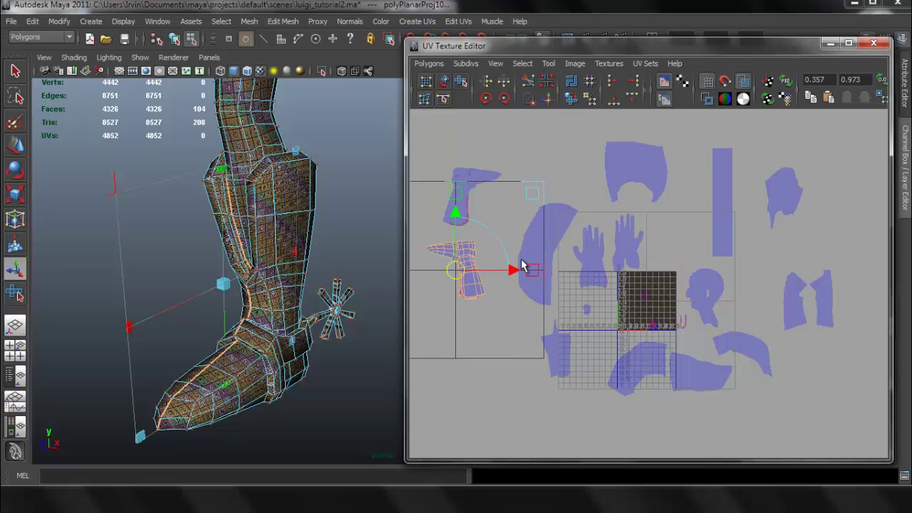
Step: Select all UVs of the second boot half's shell and unfold it with the Smooth UV Tool
{"action": "middle_click_drag", "start_coordinate": [565, 251], "coordinate": [738, 232], "text": "alt"}
{"action": "scroll", "coordinate": [621, 210], "scroll_direction": "up", "scroll_amount": 5}
{"action": "middle_click_drag", "start_coordinate": [579, 161], "coordinate": [656, 233], "text": "alt"}
{"action": "scroll", "coordinate": [580, 218], "scroll_direction": "up", "scroll_amount": 3}
{"action": "scroll", "coordinate": [626, 224], "scroll_direction": "up", "scroll_amount": 2}
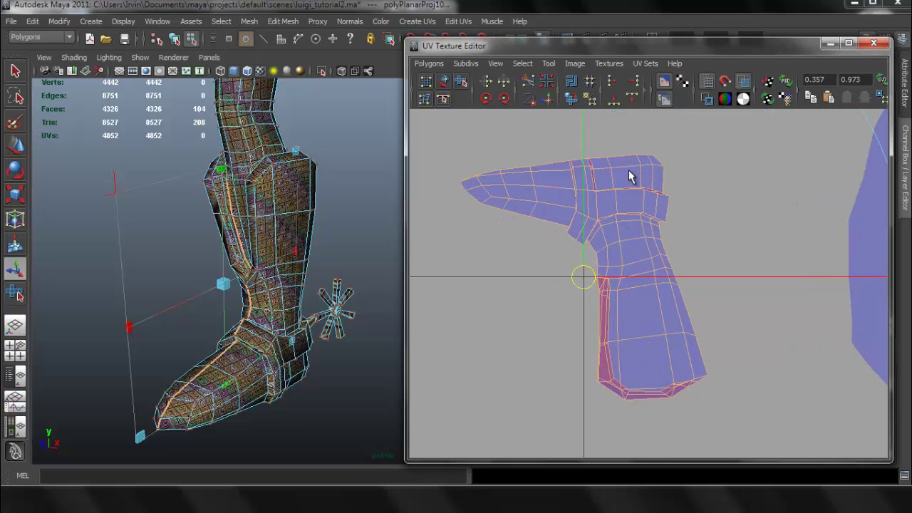
{"action": "right_click_drag", "start_coordinate": [629, 170], "coordinate": [661, 169]}
{"action": "left_click_drag", "start_coordinate": [650, 151], "coordinate": [666, 176]}
{"action": "right_click_drag", "start_coordinate": [636, 171], "coordinate": [663, 168], "text": "ctrl"}
{"action": "left_click", "coordinate": [549, 63]}
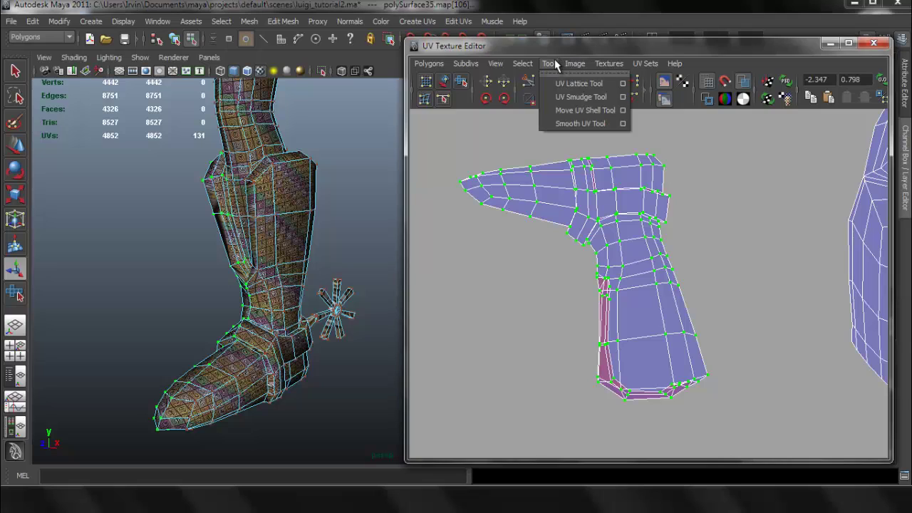
{"action": "left_click", "coordinate": [570, 123]}
{"action": "left_click_drag", "start_coordinate": [453, 409], "coordinate": [701, 410]}
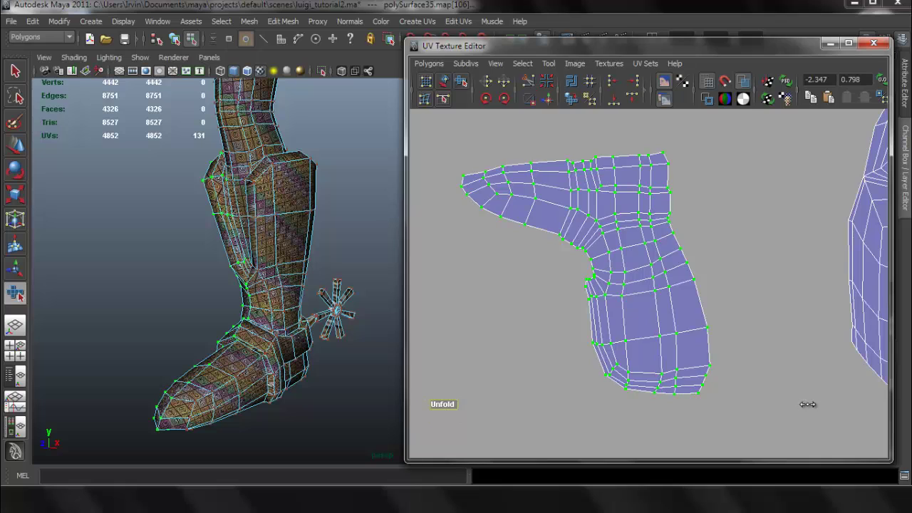
Step: Select all UVs of the first boot half's shell and unfold it with the Smooth UV Tool
{"action": "middle_click_drag", "start_coordinate": [627, 204], "coordinate": [626, 367], "text": "alt"}
{"action": "left_click_drag", "start_coordinate": [600, 195], "coordinate": [647, 254]}
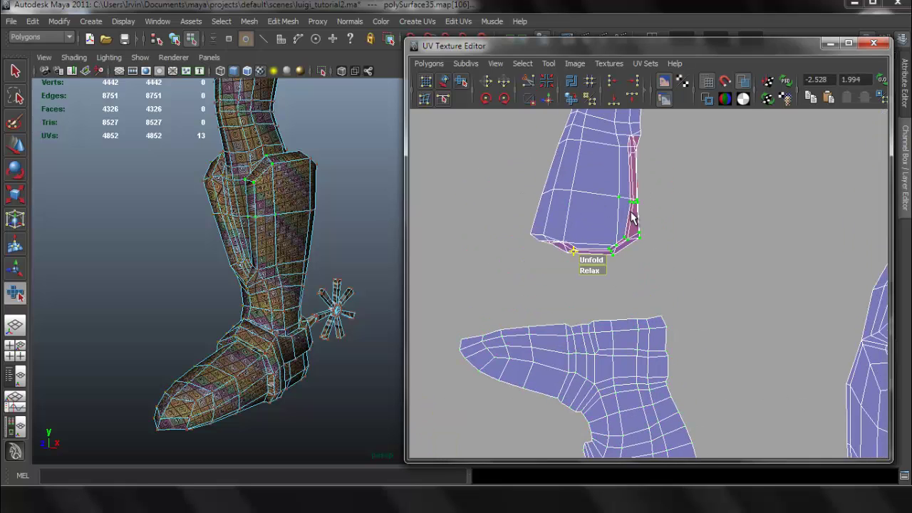
{"action": "right_click_drag", "start_coordinate": [630, 212], "coordinate": [668, 199], "text": "ctrl"}
{"action": "left_click_drag", "start_coordinate": [513, 259], "coordinate": [742, 263]}
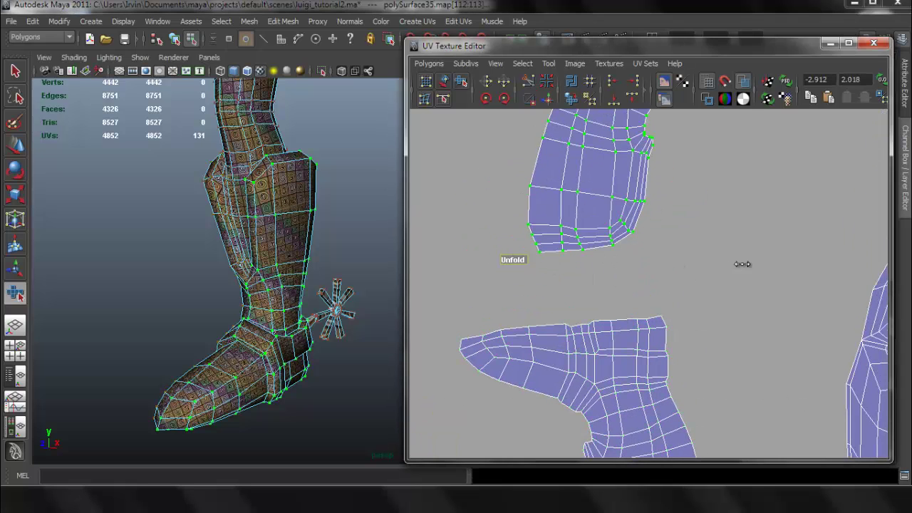
{"action": "middle_click_drag", "start_coordinate": [654, 296], "coordinate": [643, 427], "text": "alt"}
{"action": "left_click_drag", "start_coordinate": [501, 393], "coordinate": [811, 384]}
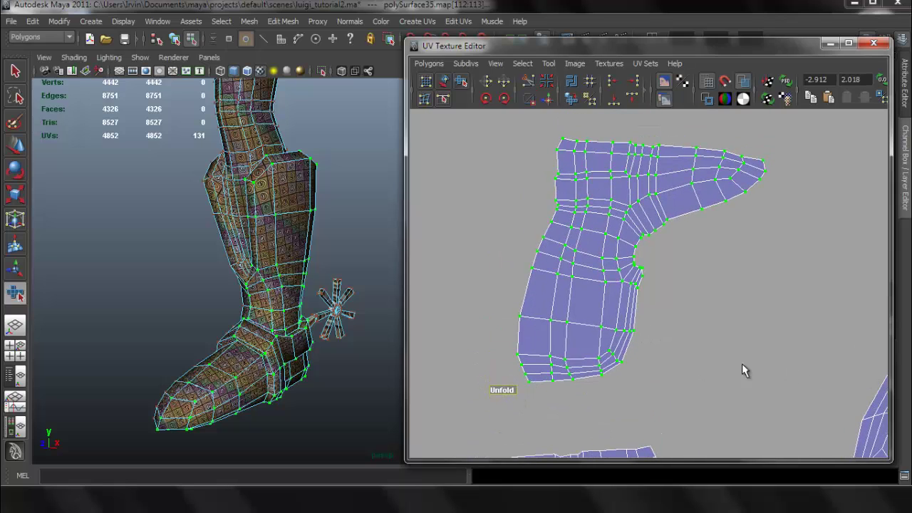
Step: Move the first boot half's unfolded shell down beside the second half's shell, with their toes pointing at each other
{"action": "right_click_drag", "start_coordinate": [715, 369], "coordinate": [596, 323], "text": "alt"}
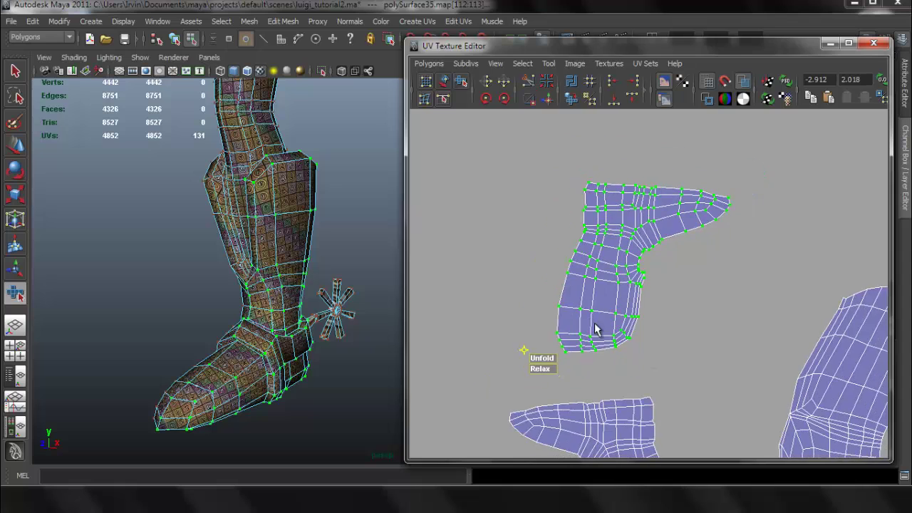
{"action": "middle_click_drag", "start_coordinate": [596, 314], "coordinate": [604, 218], "text": "alt"}
{"action": "key", "text": "w"}
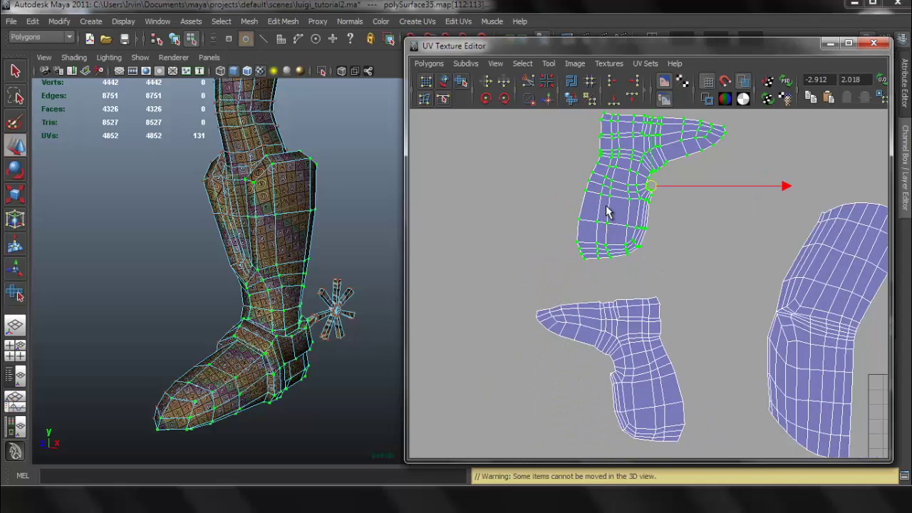
{"action": "left_click_drag", "start_coordinate": [652, 191], "coordinate": [483, 326]}
{"action": "middle_click_drag", "start_coordinate": [566, 313], "coordinate": [618, 261], "text": "alt"}
Step: Inspect the checker pattern around the boot's foot and ankle strap, and select a strap edge to locate it in the UV shell
{"action": "middle_click_drag", "start_coordinate": [218, 349], "coordinate": [275, 279], "text": "alt"}
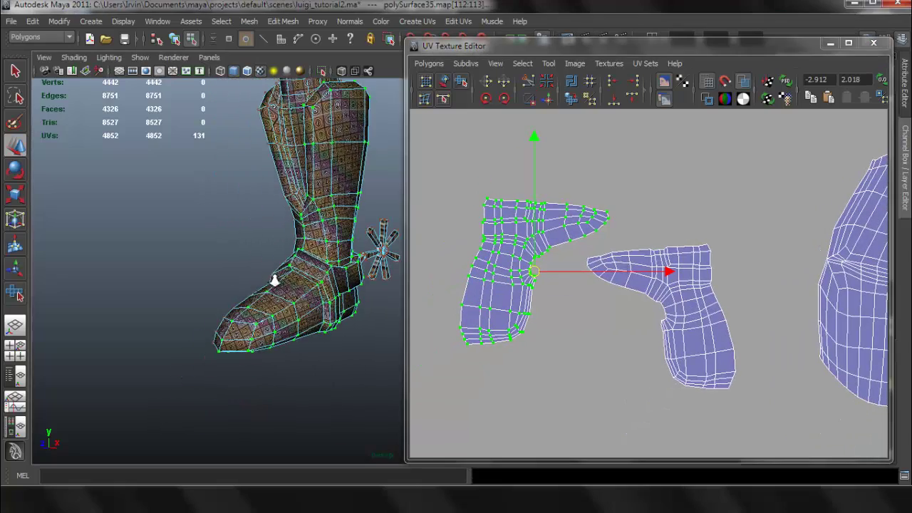
{"action": "right_click_drag", "start_coordinate": [275, 278], "coordinate": [422, 342], "text": "alt"}
{"action": "left_click_drag", "start_coordinate": [246, 274], "coordinate": [287, 306], "text": "alt"}
{"action": "middle_click_drag", "start_coordinate": [573, 250], "coordinate": [612, 248], "text": "alt"}
{"action": "scroll", "coordinate": [580, 228], "scroll_direction": "up", "scroll_amount": 2}
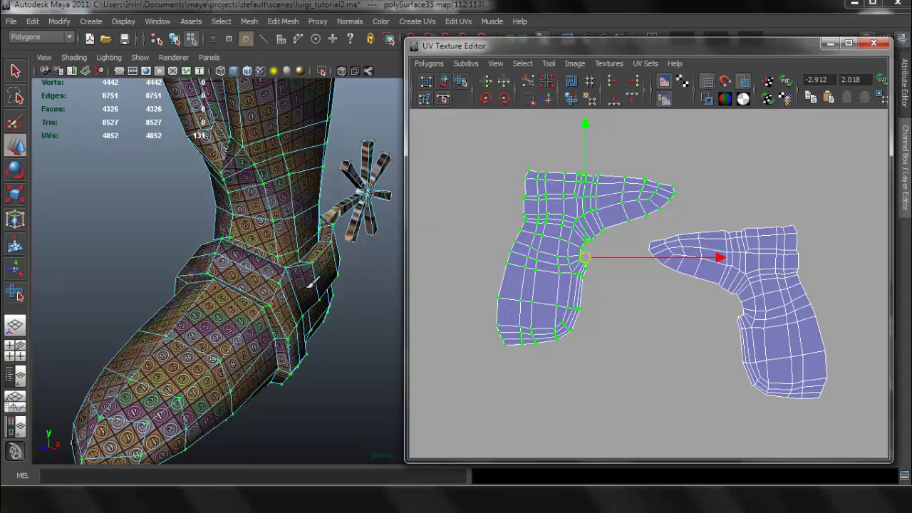
{"action": "left_click_drag", "start_coordinate": [311, 284], "coordinate": [276, 274], "text": "alt"}
{"action": "right_click_drag", "start_coordinate": [276, 275], "coordinate": [299, 222], "text": "alt"}
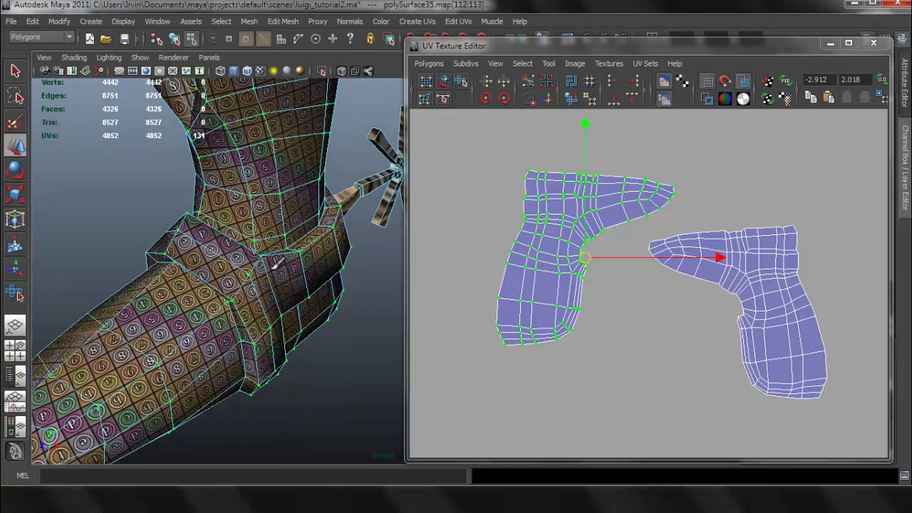
{"action": "left_click", "coordinate": [272, 275]}
{"action": "scroll", "coordinate": [670, 249], "scroll_direction": "up", "scroll_amount": 1}
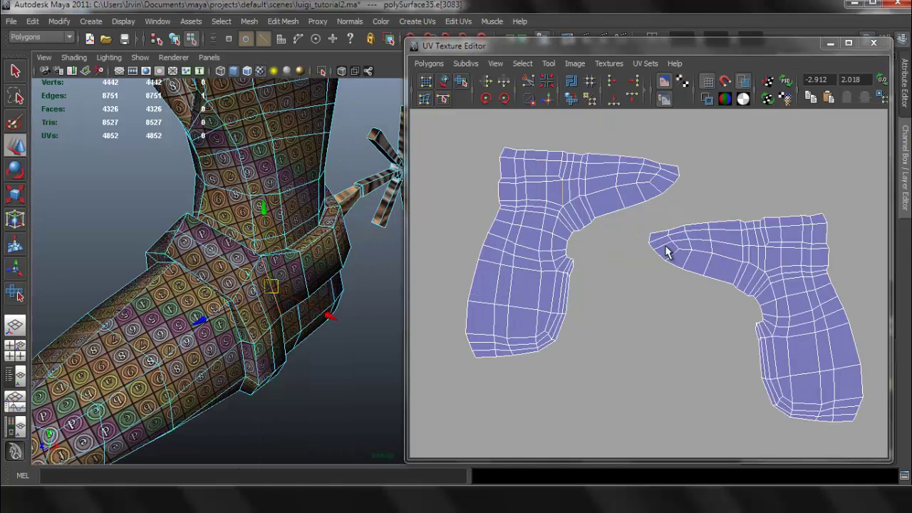
{"action": "middle_click_drag", "start_coordinate": [581, 209], "coordinate": [615, 270], "text": "alt"}
{"action": "scroll", "coordinate": [586, 242], "scroll_direction": "up", "scroll_amount": 5}
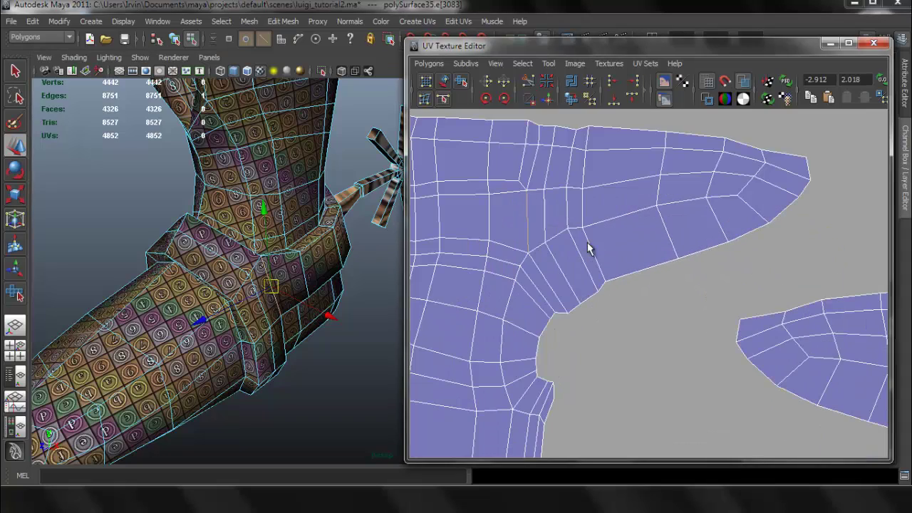
Step: Select the edge loop around the ankle where the shaft meets the strap, and cut the UV edges along it
{"action": "left_click_drag", "start_coordinate": [287, 293], "coordinate": [239, 281], "text": "alt"}
{"action": "double_click", "coordinate": [337, 238]}
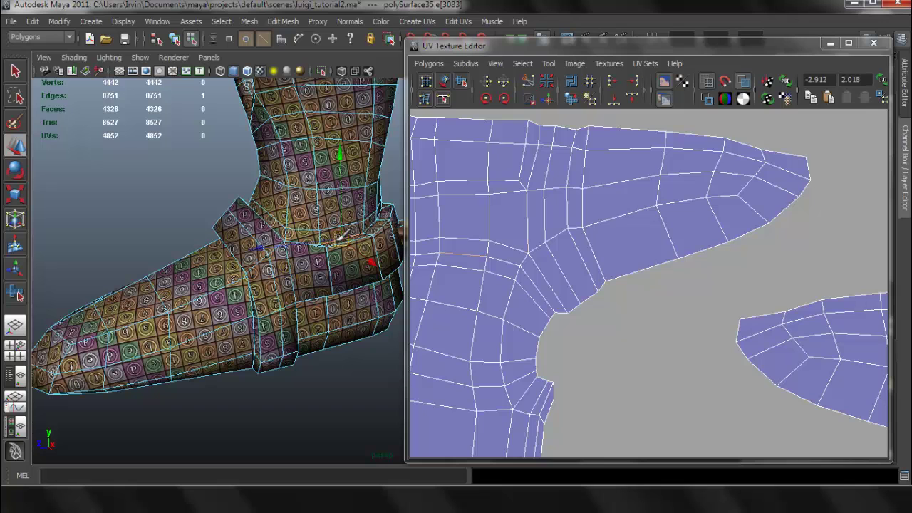
{"action": "right_click_drag", "start_coordinate": [695, 311], "coordinate": [466, 255], "text": "alt"}
{"action": "middle_click_drag", "start_coordinate": [605, 253], "coordinate": [481, 190], "text": "alt"}
{"action": "right_click_drag", "start_coordinate": [659, 254], "coordinate": [556, 233], "text": "alt"}
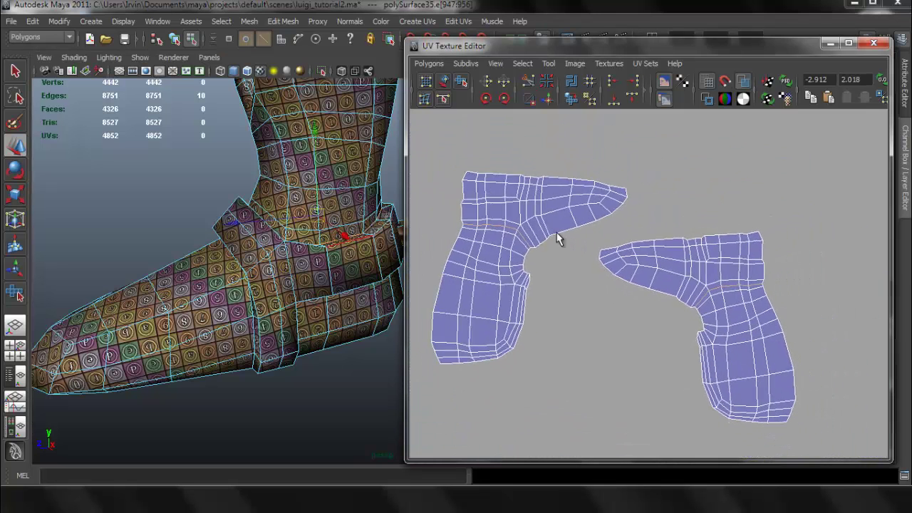
{"action": "middle_click_drag", "start_coordinate": [557, 234], "coordinate": [585, 222], "text": "alt"}
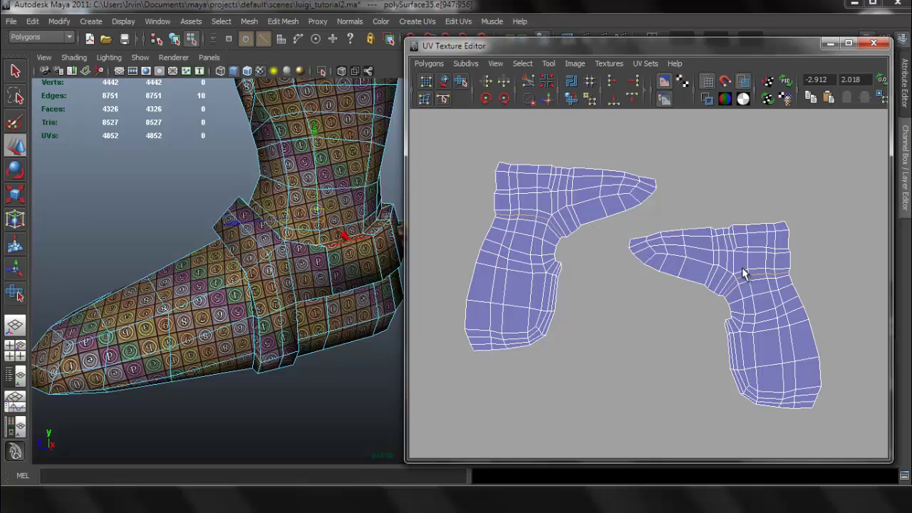
{"action": "left_click", "coordinate": [429, 63]}
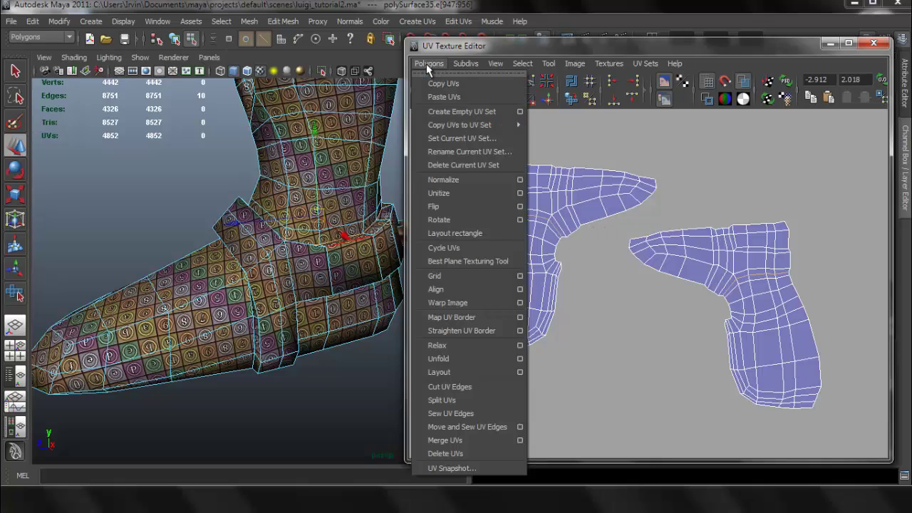
{"action": "left_click", "coordinate": [477, 387]}
Step: Select the first boot half's foot shell and move it up and away from its shaft shell
{"action": "right_click_drag", "start_coordinate": [546, 181], "coordinate": [594, 184]}
{"action": "left_click_drag", "start_coordinate": [608, 161], "coordinate": [658, 207]}
{"action": "right_click_drag", "start_coordinate": [634, 198], "coordinate": [680, 183], "text": "ctrl"}
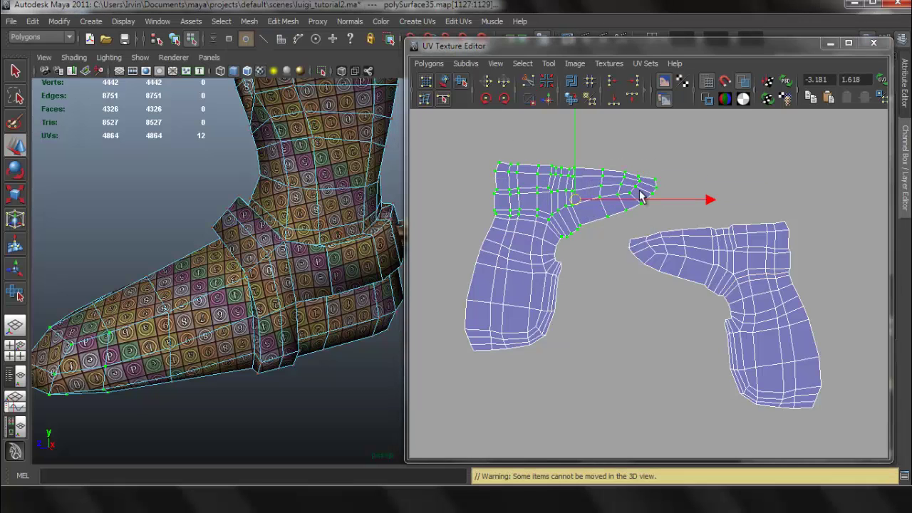
{"action": "left_click_drag", "start_coordinate": [580, 204], "coordinate": [655, 154]}
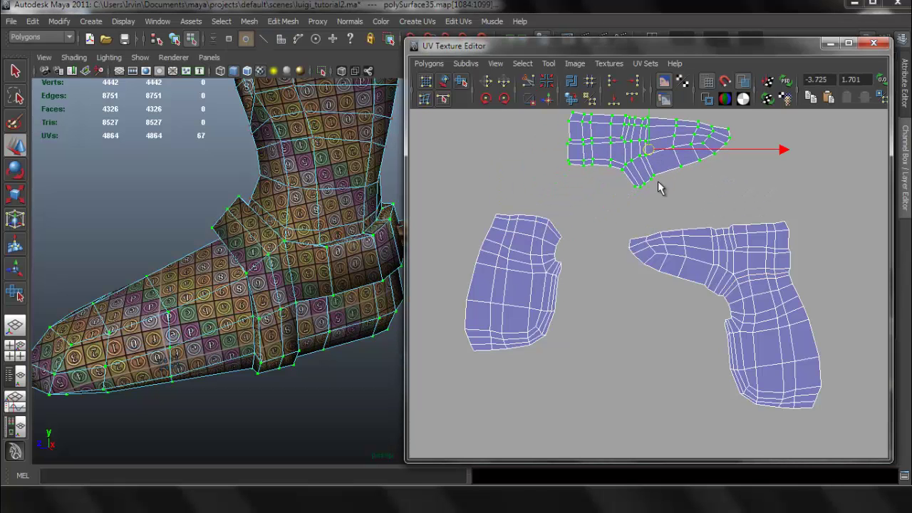
Step: Select the second boot half's foot shell and move it off its shaft to just below the other foot shell
{"action": "middle_click_drag", "start_coordinate": [632, 209], "coordinate": [611, 221], "text": "alt"}
{"action": "left_click_drag", "start_coordinate": [725, 263], "coordinate": [726, 258]}
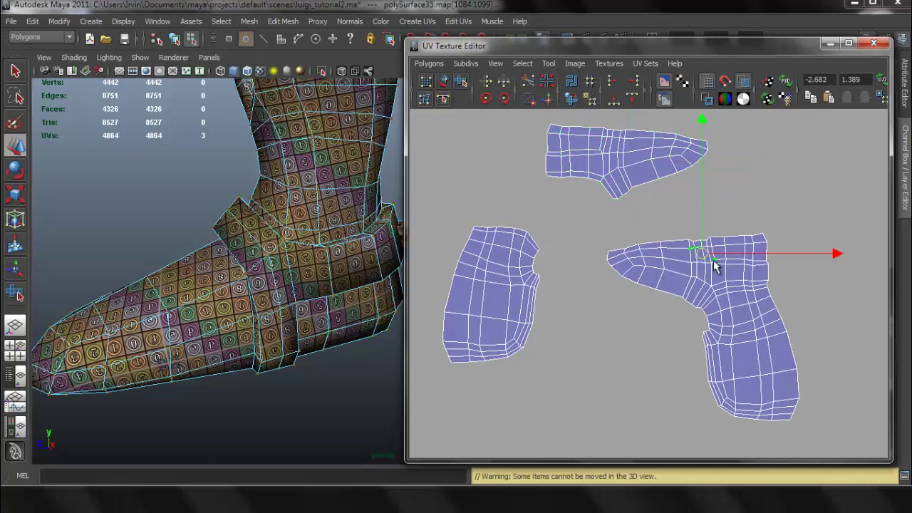
{"action": "right_click_drag", "start_coordinate": [717, 263], "coordinate": [740, 262], "text": "ctrl"}
{"action": "left_click_drag", "start_coordinate": [689, 271], "coordinate": [637, 242]}
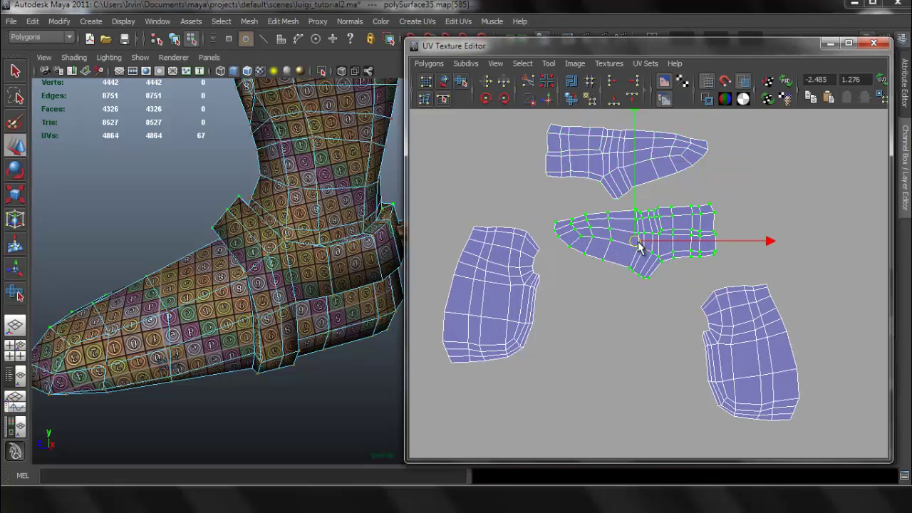
Step: Rotate the lower foot shell so its toe points the same way as the upper foot shell's toe
{"action": "key", "text": "e"}
{"action": "left_click_drag", "start_coordinate": [762, 218], "coordinate": [602, 282]}
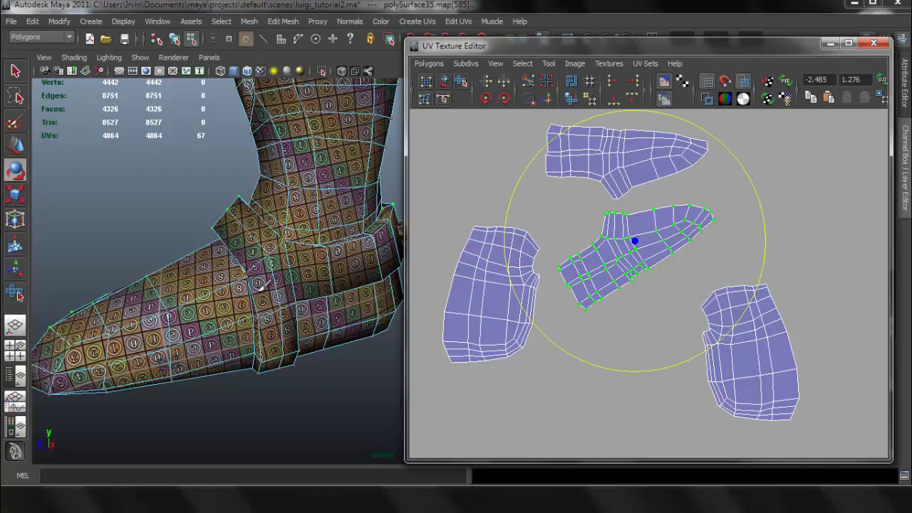
{"action": "middle_click_drag", "start_coordinate": [288, 264], "coordinate": [276, 266], "text": "alt"}
{"action": "scroll", "coordinate": [605, 249], "scroll_direction": "up", "scroll_amount": 2}
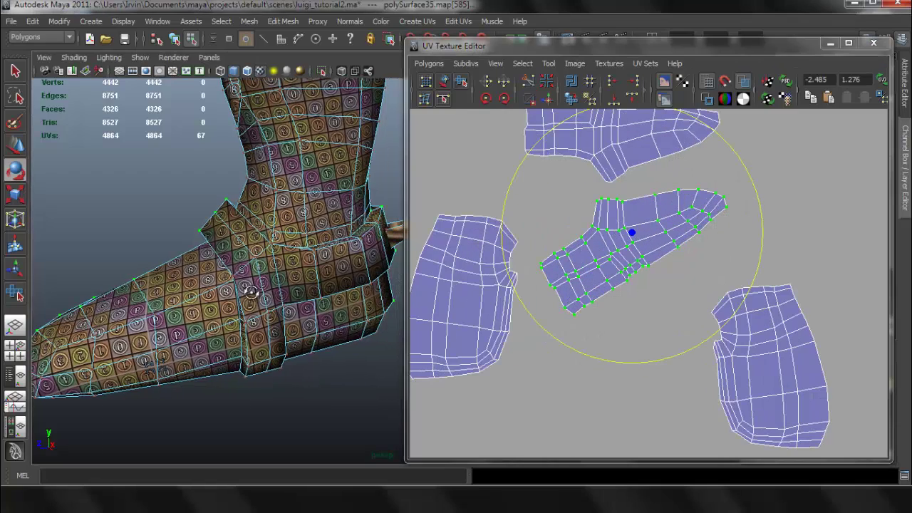
Step: Select the centre seam edges over the top of the foot and ankle strap, and move and sew the two foot shells together
{"action": "left_click_drag", "start_coordinate": [251, 292], "coordinate": [277, 311], "text": "alt"}
{"action": "middle_click_drag", "start_coordinate": [224, 309], "coordinate": [315, 237], "text": "alt"}
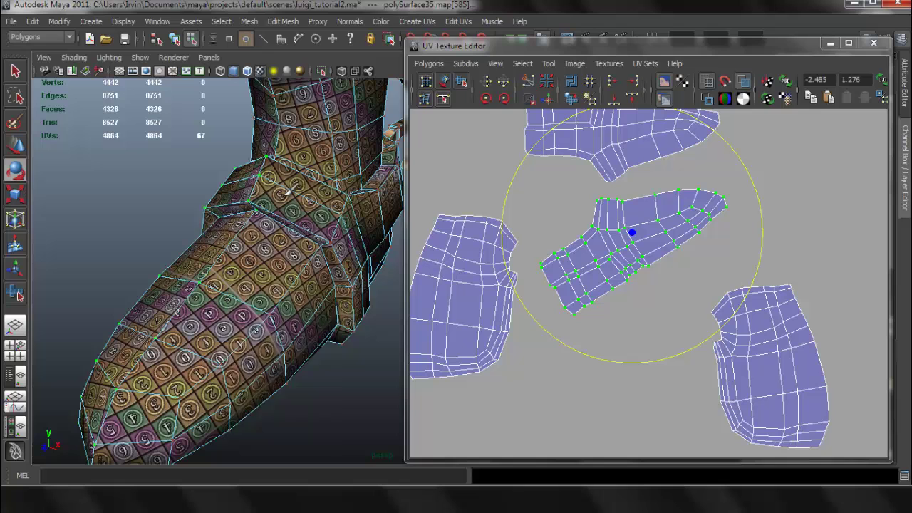
{"action": "left_click", "coordinate": [266, 162]}
{"action": "left_click_drag", "start_coordinate": [237, 244], "coordinate": [282, 231], "text": "alt"}
{"action": "middle_click_drag", "start_coordinate": [205, 385], "coordinate": [254, 314], "text": "alt"}
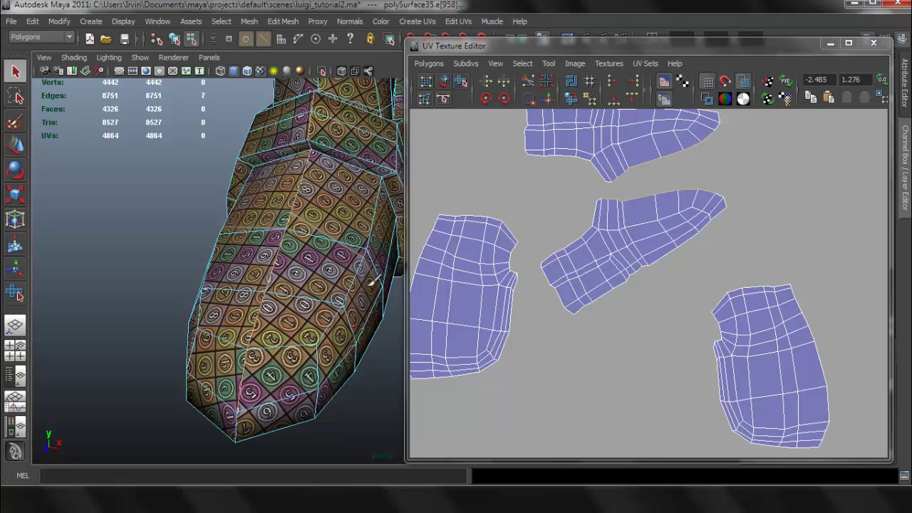
{"action": "key", "text": "5"}
{"action": "middle_click_drag", "start_coordinate": [653, 244], "coordinate": [630, 329], "text": "alt"}
{"action": "scroll", "coordinate": [635, 250], "scroll_direction": "up", "scroll_amount": 2}
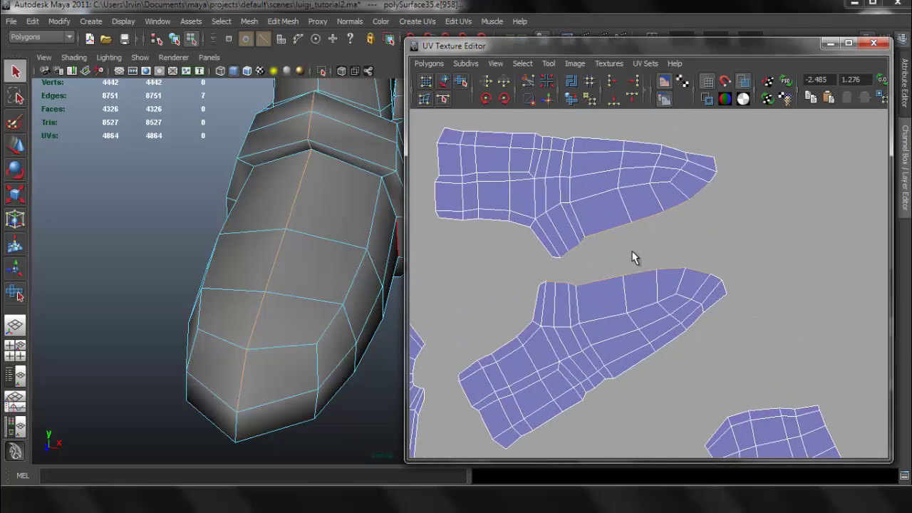
{"action": "left_click_drag", "start_coordinate": [323, 329], "coordinate": [245, 366], "text": "alt"}
{"action": "mouse_move", "coordinate": [305, 232]}
{"action": "left_mouse_down", "text": "alt"}
{"action": "mouse_move", "coordinate": [296, 260]}
{"action": "mouse_move", "coordinate": [314, 222]}
{"action": "left_mouse_up", "text": "alt"}
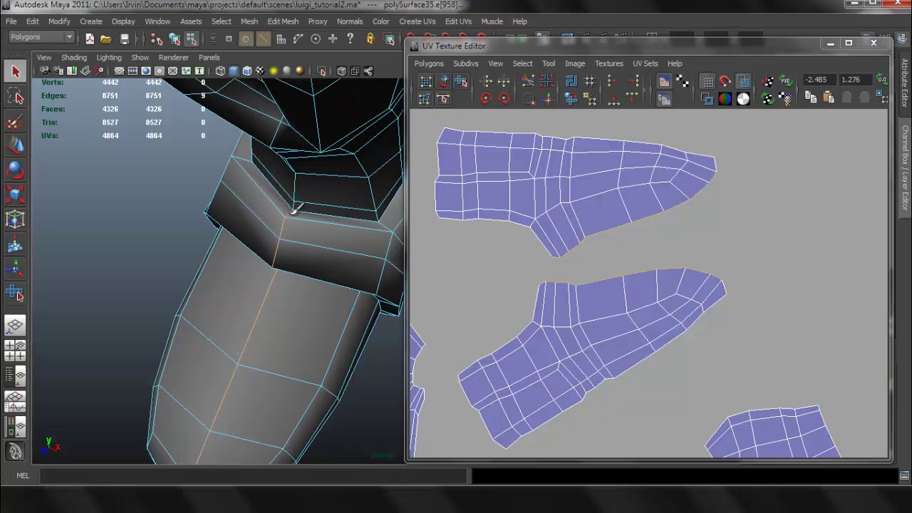
{"action": "left_click", "coordinate": [431, 64]}
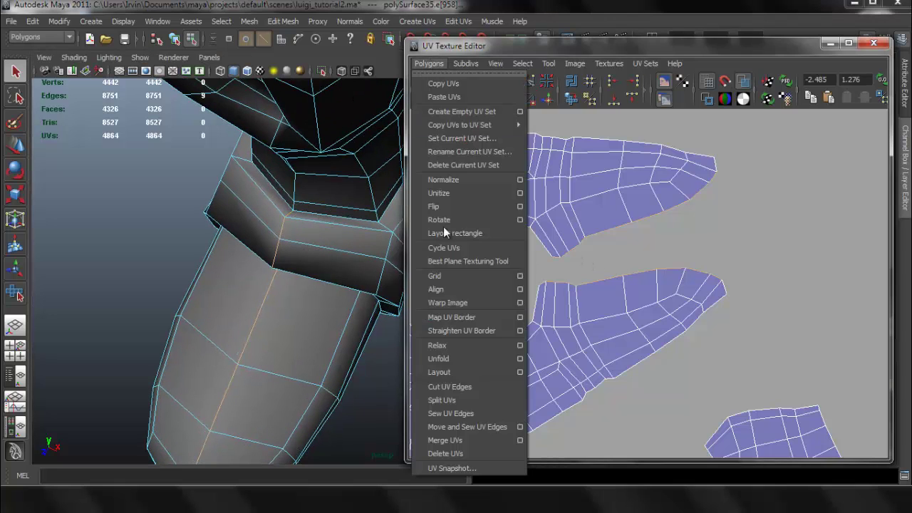
{"action": "left_click", "coordinate": [493, 426]}
{"action": "scroll", "coordinate": [623, 245], "scroll_direction": "down", "scroll_amount": 2}
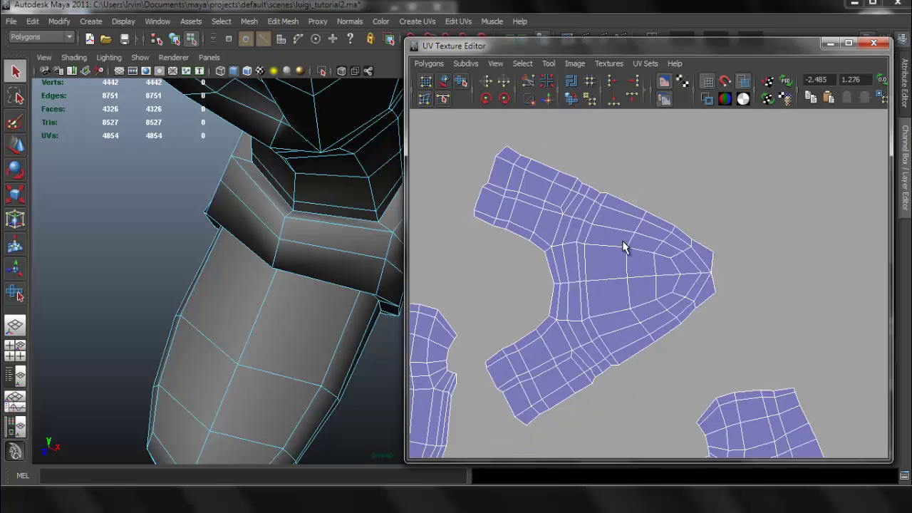
Step: Select the toe UVs of the joined foot shell and inspect the textured checker pattern on the boot's foot and ankle
{"action": "right_click_drag", "start_coordinate": [564, 223], "coordinate": [614, 225]}
{"action": "left_click_drag", "start_coordinate": [669, 228], "coordinate": [714, 296]}
{"action": "key", "text": "6"}
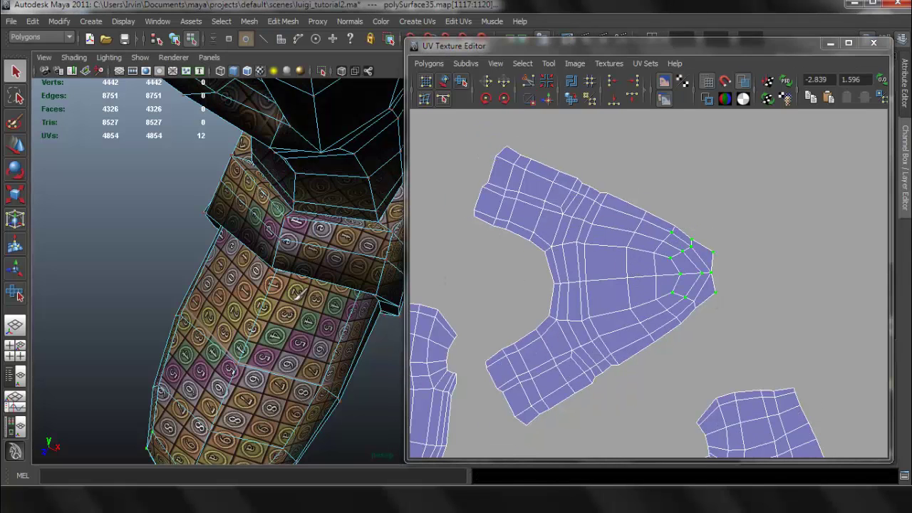
{"action": "left_click_drag", "start_coordinate": [322, 304], "coordinate": [326, 252], "text": "alt"}
{"action": "right_click_drag", "start_coordinate": [317, 242], "coordinate": [346, 175], "text": "alt"}
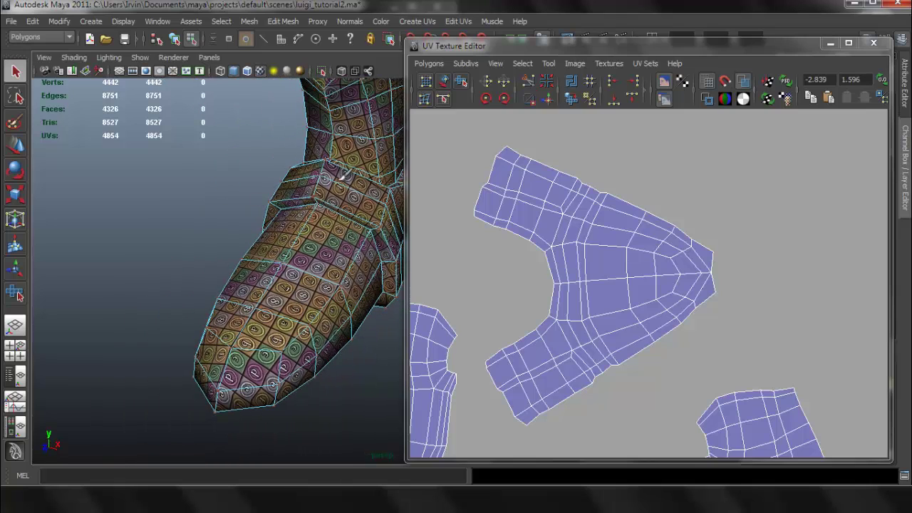
{"action": "left_click_drag", "start_coordinate": [245, 344], "coordinate": [259, 242], "text": "alt"}
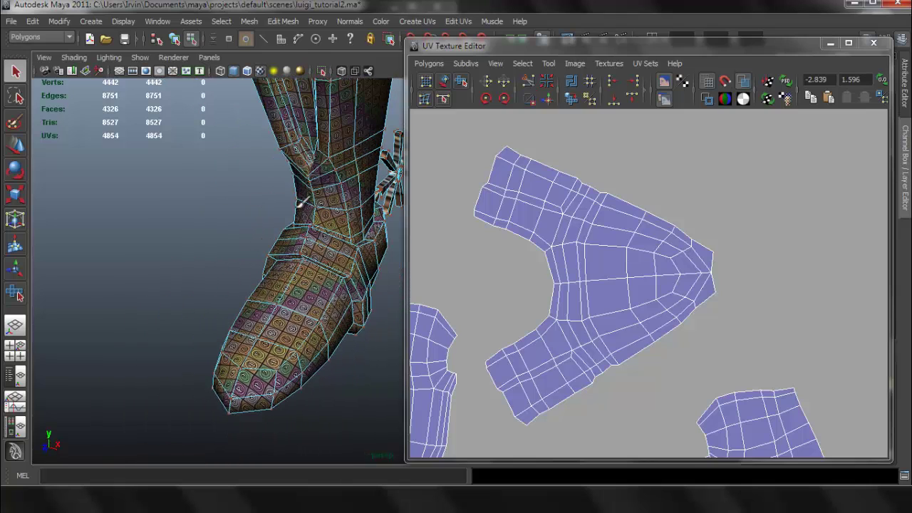
{"action": "right_click_drag", "start_coordinate": [646, 307], "coordinate": [466, 222], "text": "alt"}
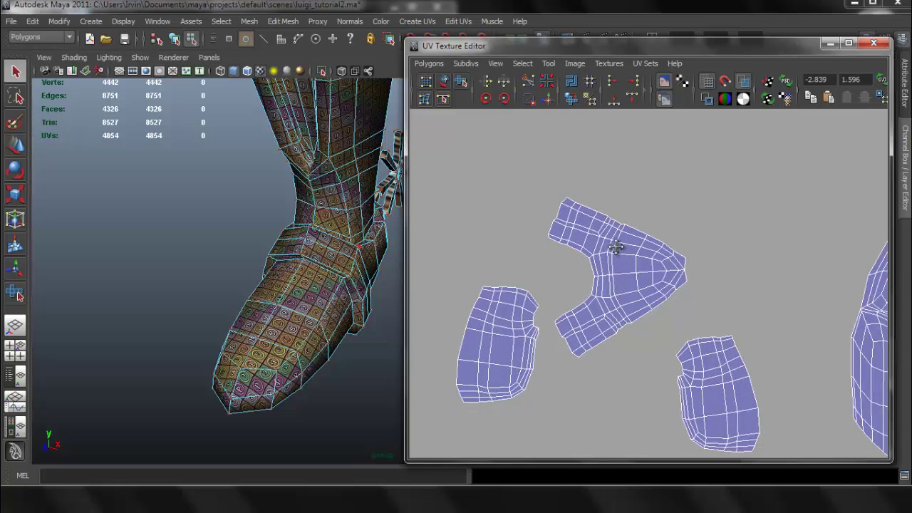
{"action": "middle_click_drag", "start_coordinate": [619, 248], "coordinate": [618, 197], "text": "alt"}
{"action": "middle_click_drag", "start_coordinate": [325, 204], "coordinate": [287, 250], "text": "alt"}
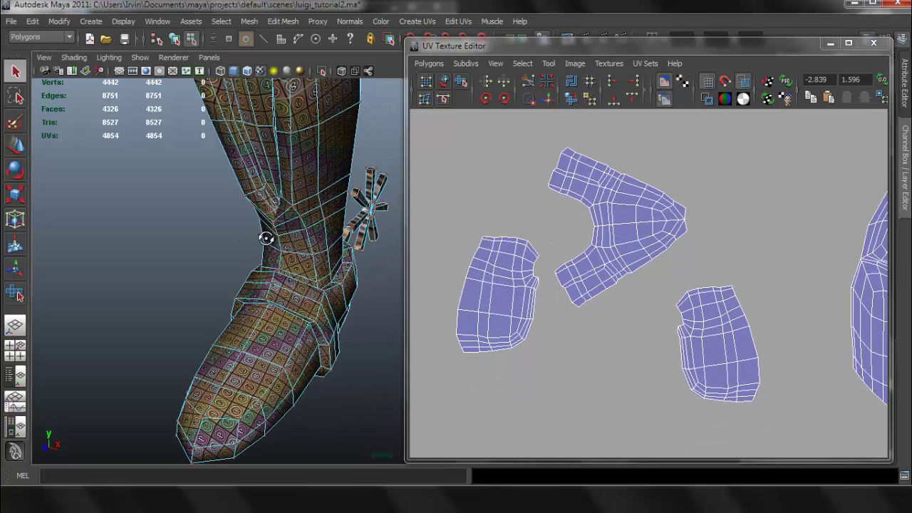
Step: Switch to edge selection and examine the edges down the front of the boot's shaft as a possible seam
{"action": "left_click_drag", "start_coordinate": [266, 238], "coordinate": [301, 223], "text": "alt"}
{"action": "right_click_drag", "start_coordinate": [295, 220], "coordinate": [291, 176]}
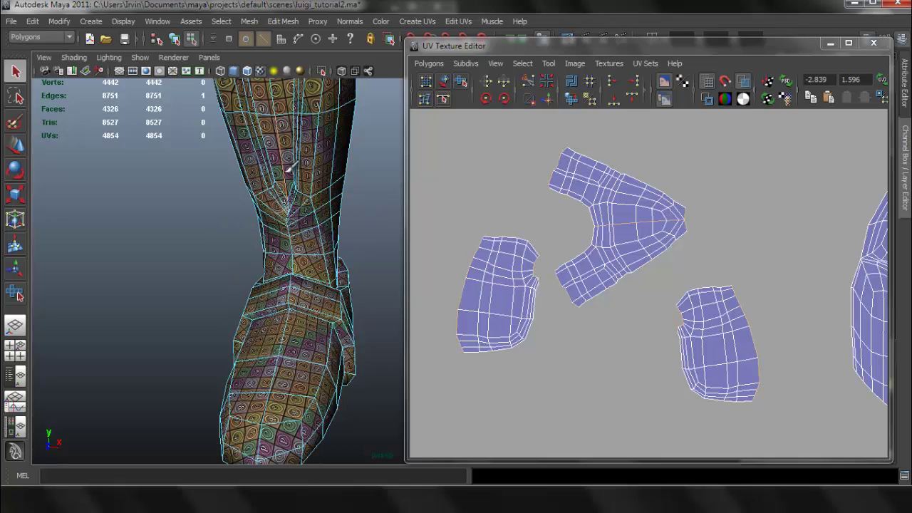
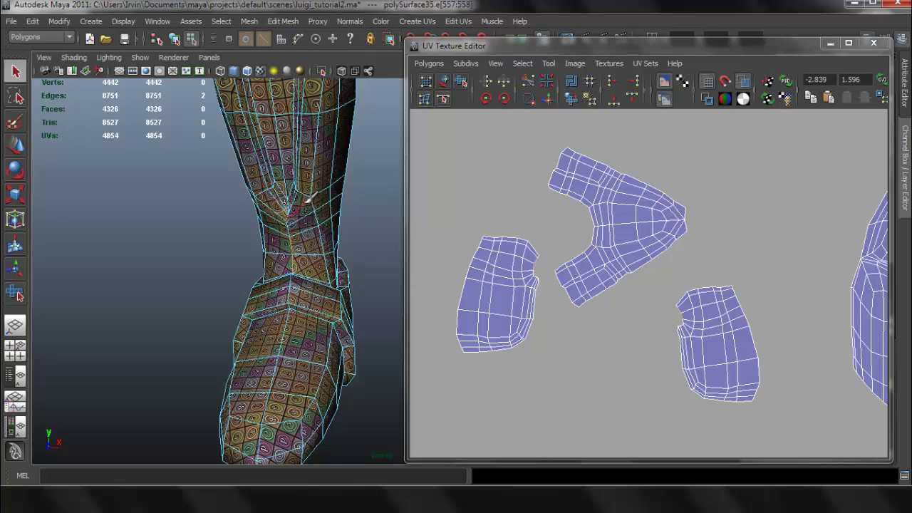
{"action": "middle_click_drag", "start_coordinate": [308, 200], "coordinate": [294, 238], "text": "alt"}
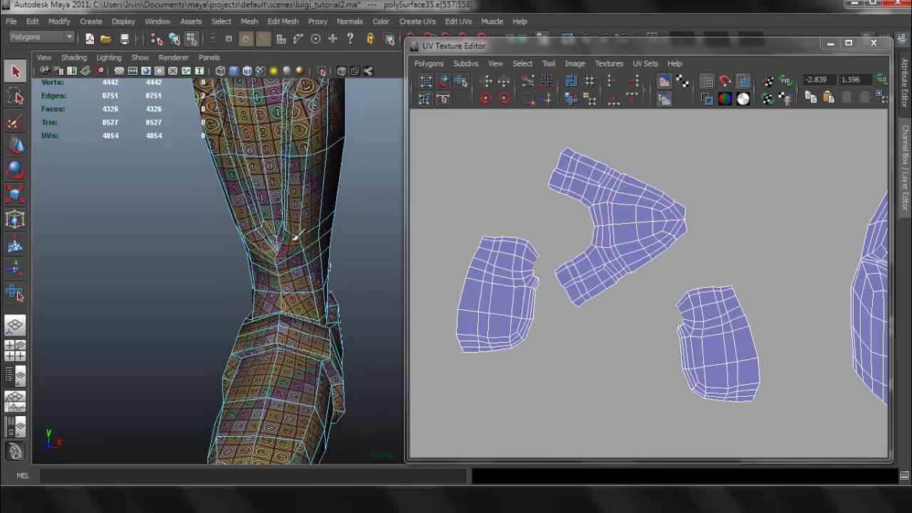
{"action": "right_click_drag", "start_coordinate": [668, 264], "coordinate": [741, 261], "text": "alt"}
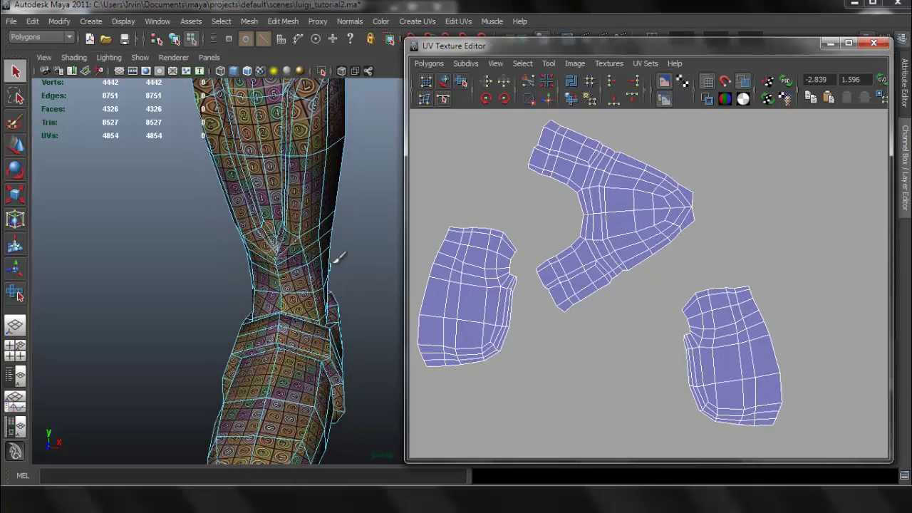
Step: Select the edges along the back seam of the boot's shaft, and move and sew the two shaft shells together
{"action": "left_click_drag", "start_coordinate": [334, 262], "coordinate": [200, 258], "text": "alt"}
{"action": "middle_click_drag", "start_coordinate": [230, 252], "coordinate": [171, 266], "text": "alt"}
{"action": "left_click_drag", "start_coordinate": [282, 260], "coordinate": [329, 184], "text": "alt"}
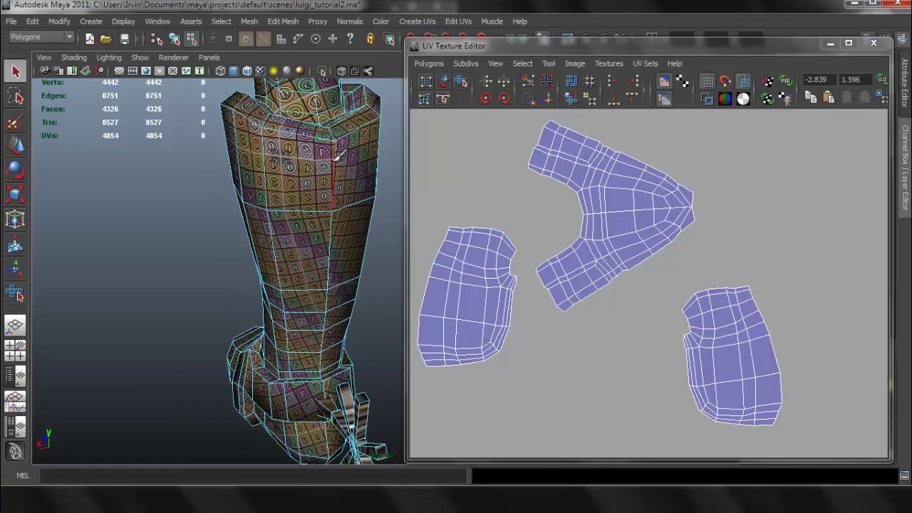
{"action": "middle_click_drag", "start_coordinate": [749, 321], "coordinate": [635, 236], "text": "alt"}
{"action": "scroll", "coordinate": [676, 277], "scroll_direction": "up", "scroll_amount": 5}
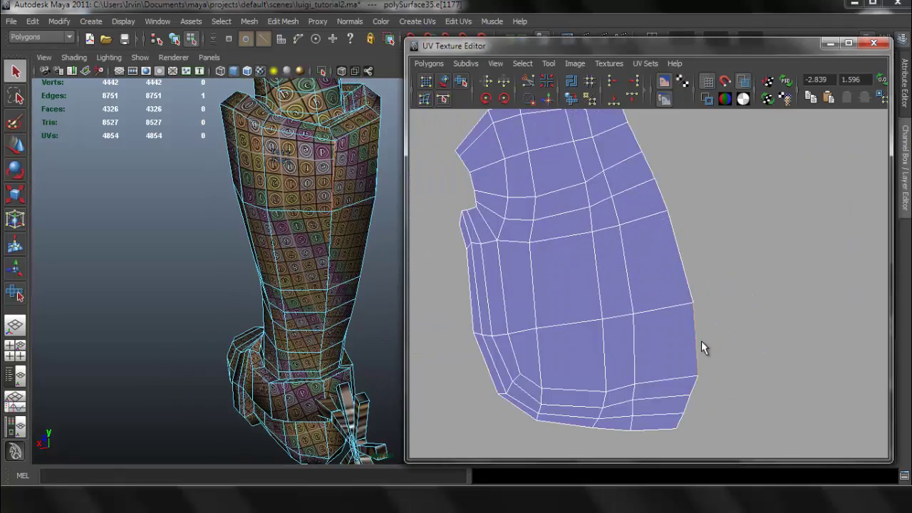
{"action": "middle_click_drag", "start_coordinate": [698, 341], "coordinate": [654, 260], "text": "alt"}
{"action": "scroll", "coordinate": [643, 314], "scroll_direction": "up", "scroll_amount": 2}
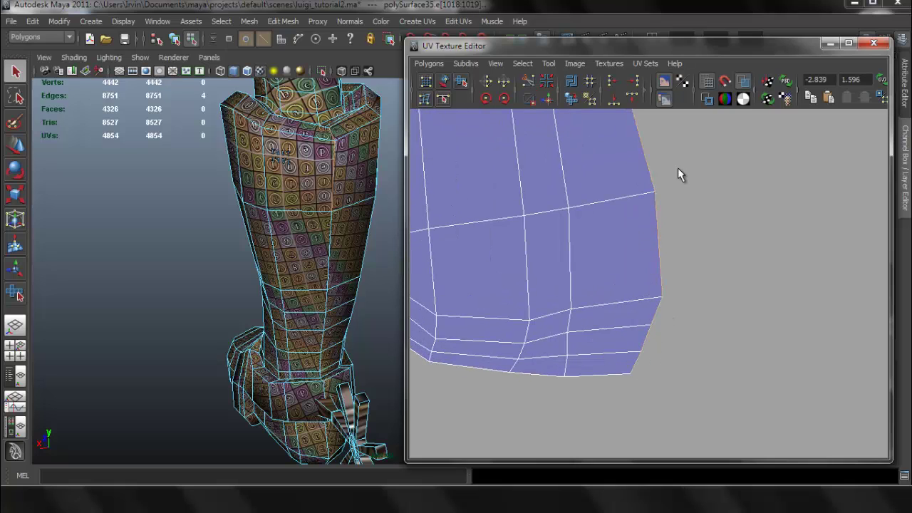
{"action": "middle_click_drag", "start_coordinate": [684, 203], "coordinate": [703, 421], "text": "alt"}
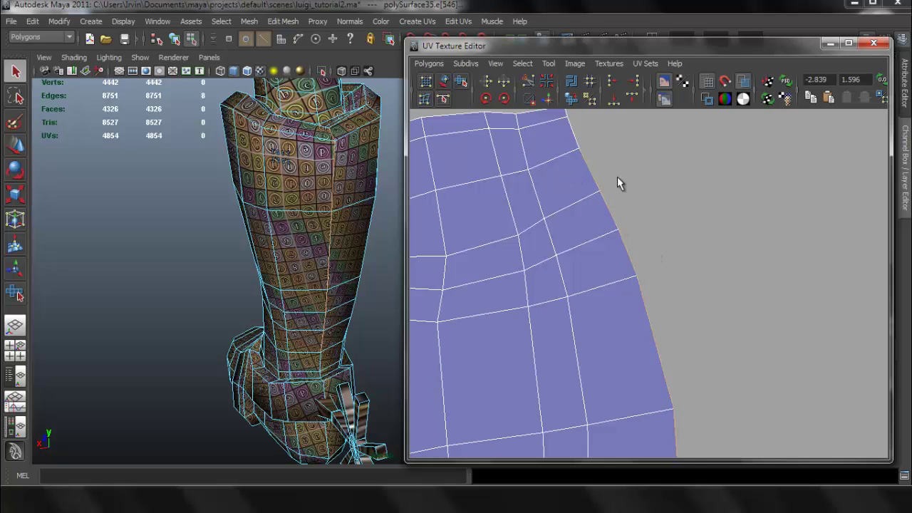
{"action": "middle_click_drag", "start_coordinate": [617, 177], "coordinate": [641, 266], "text": "alt"}
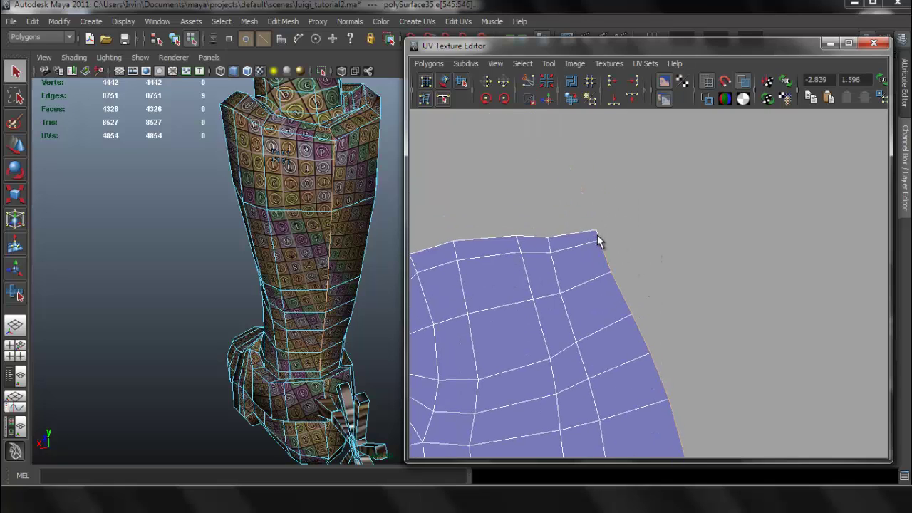
{"action": "right_click_drag", "start_coordinate": [662, 287], "coordinate": [613, 286], "text": "alt"}
{"action": "middle_click_drag", "start_coordinate": [614, 286], "coordinate": [632, 280], "text": "alt"}
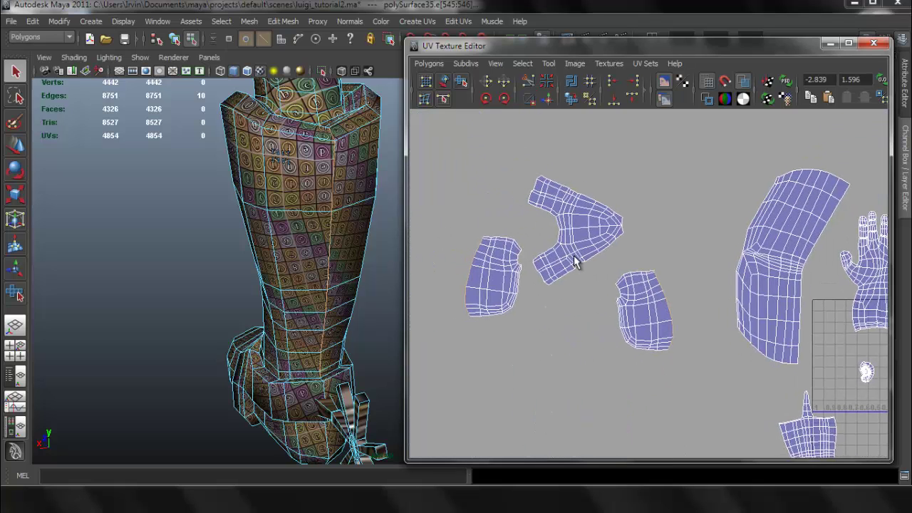
{"action": "left_click", "coordinate": [430, 63]}
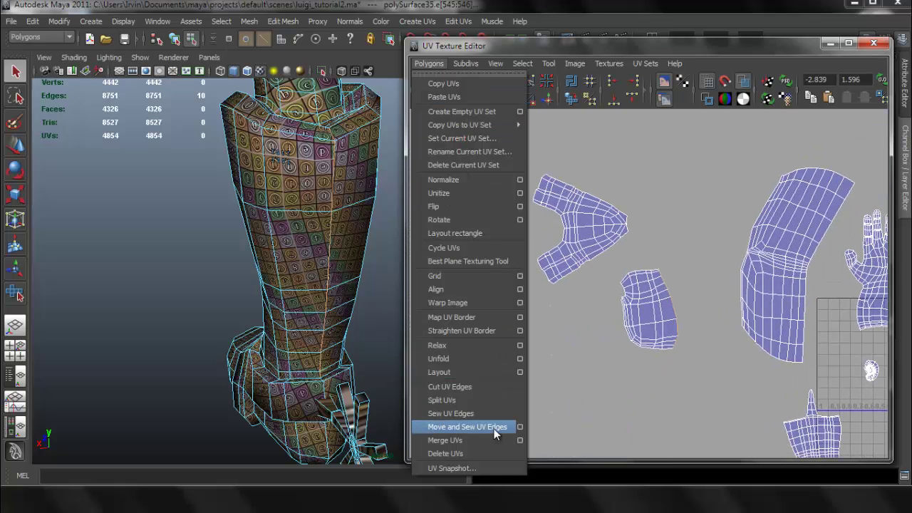
{"action": "left_click", "coordinate": [467, 426]}
Step: Select all UVs of the joined shaft shell, unfold them with the Smooth UV Tool, and clear the selection
{"action": "scroll", "coordinate": [515, 285], "scroll_direction": "up", "scroll_amount": 3}
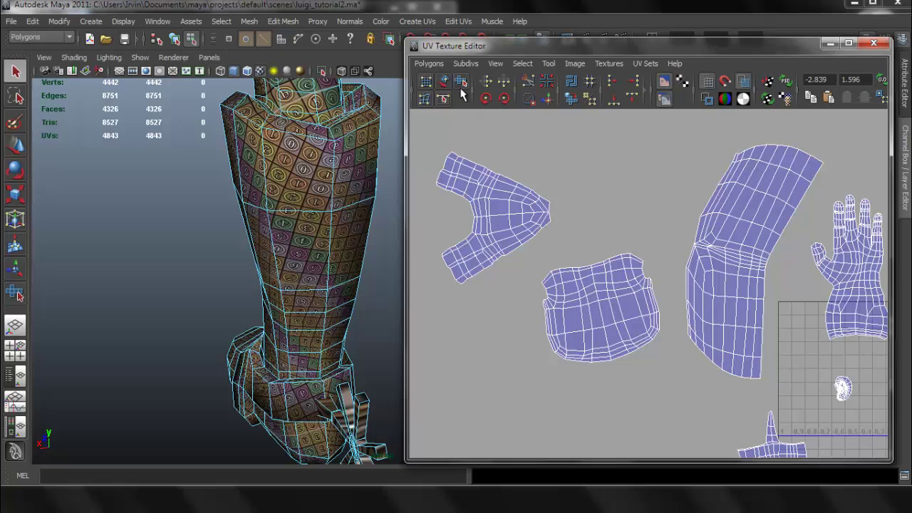
{"action": "right_click_drag", "start_coordinate": [615, 293], "coordinate": [632, 263]}
{"action": "left_click", "coordinate": [554, 66]}
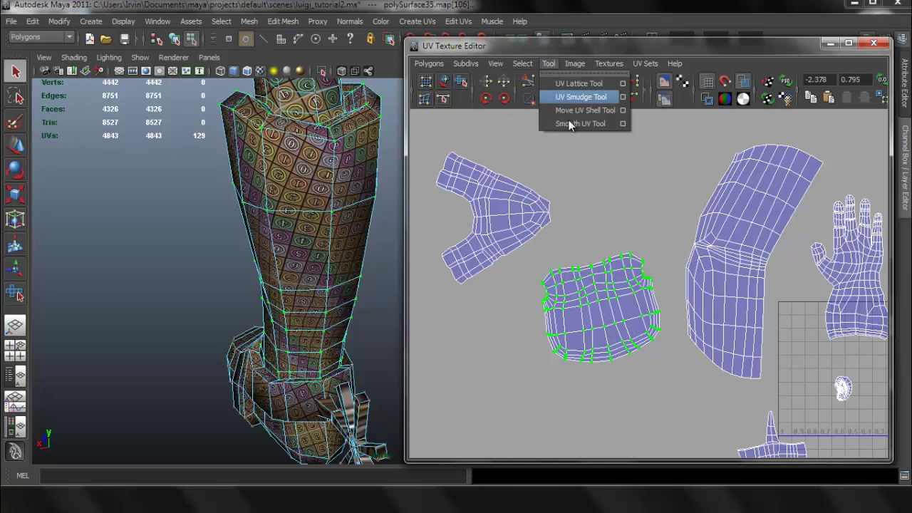
{"action": "left_click", "coordinate": [570, 123]}
{"action": "left_click_drag", "start_coordinate": [525, 366], "coordinate": [776, 364]}
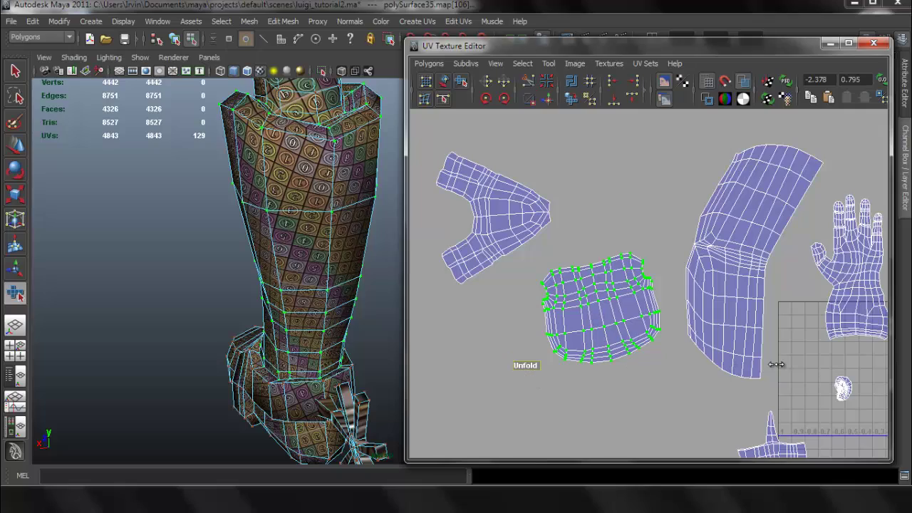
{"action": "left_click", "coordinate": [619, 221]}
Step: Inspect the checker pattern around the unfolded shaft and the foot of the boot
{"action": "middle_click_drag", "start_coordinate": [455, 230], "coordinate": [483, 227], "text": "alt"}
{"action": "left_click_drag", "start_coordinate": [288, 299], "coordinate": [305, 273], "text": "alt"}
{"action": "right_click_drag", "start_coordinate": [305, 273], "coordinate": [240, 259], "text": "alt"}
{"action": "left_click_drag", "start_coordinate": [312, 259], "coordinate": [299, 268], "text": "alt"}
{"action": "middle_click_drag", "start_coordinate": [300, 268], "coordinate": [278, 218], "text": "alt"}
{"action": "mouse_move", "coordinate": [292, 258]}
{"action": "left_mouse_down", "text": "alt"}
{"action": "mouse_move", "coordinate": [315, 252]}
{"action": "mouse_move", "coordinate": [303, 273]}
{"action": "left_mouse_up", "text": "alt"}
{"action": "middle_click_drag", "start_coordinate": [303, 272], "coordinate": [338, 235], "text": "alt"}
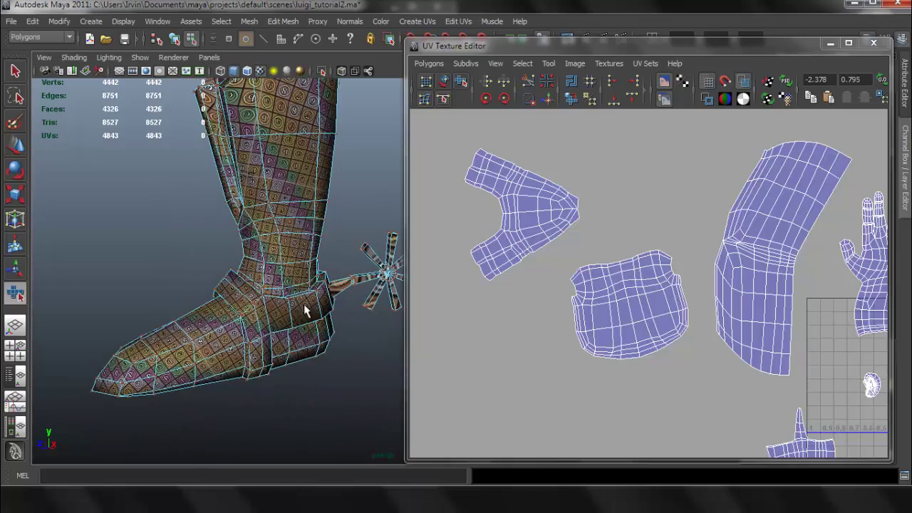
{"action": "left_click_drag", "start_coordinate": [304, 305], "coordinate": [313, 267], "text": "alt"}
Step: Select a face on the sole of the boot and locate its UVs in the UV layout
{"action": "scroll", "coordinate": [623, 306], "scroll_direction": "down", "scroll_amount": 6}
{"action": "left_click_drag", "start_coordinate": [278, 314], "coordinate": [267, 212], "text": "alt"}
{"action": "right_click_drag", "start_coordinate": [263, 173], "coordinate": [265, 195]}
{"action": "left_click", "coordinate": [270, 192]}
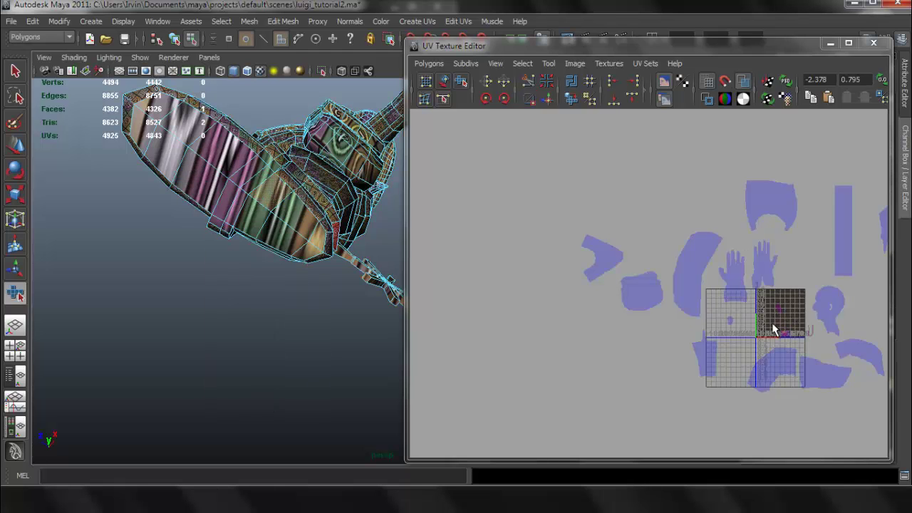
{"action": "scroll", "coordinate": [774, 329], "scroll_direction": "up", "scroll_amount": 6}
{"action": "middle_click_drag", "start_coordinate": [768, 320], "coordinate": [494, 178], "text": "alt"}
{"action": "middle_click_drag", "start_coordinate": [675, 306], "coordinate": [645, 362], "text": "alt"}
{"action": "scroll", "coordinate": [737, 225], "scroll_direction": "up", "scroll_amount": 2}
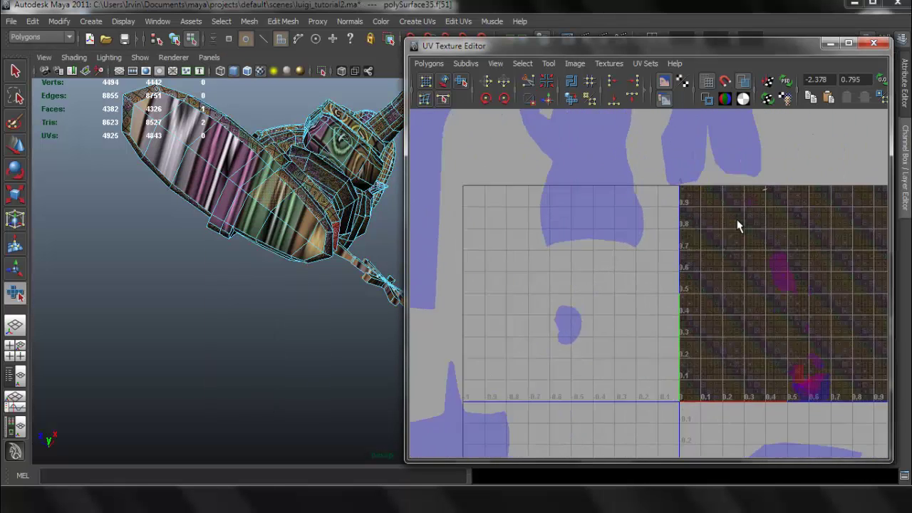
{"action": "scroll", "coordinate": [738, 225], "scroll_direction": "up", "scroll_amount": 1}
{"action": "middle_click_drag", "start_coordinate": [661, 270], "coordinate": [523, 370], "text": "alt"}
{"action": "scroll", "coordinate": [659, 254], "scroll_direction": "up", "scroll_amount": 9}
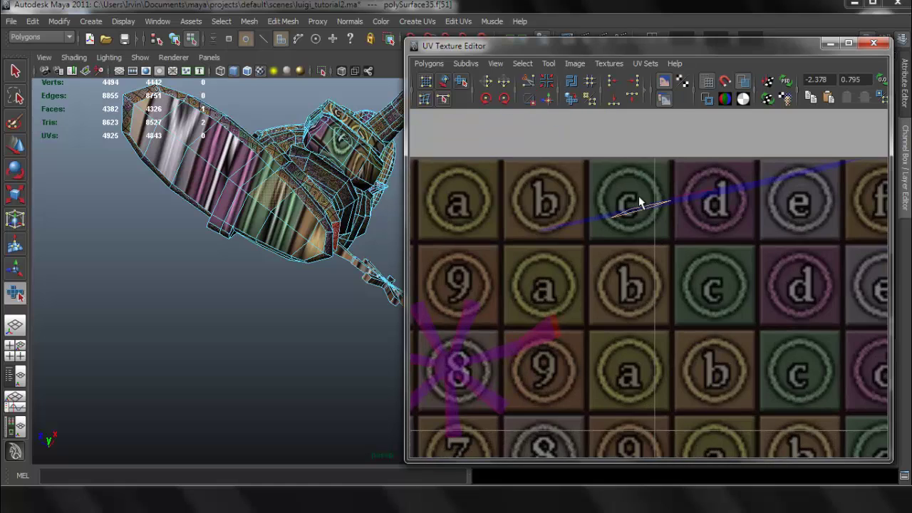
Step: Extend the selection to all faces of the sole and apply a planar mapping to them
{"action": "right_click_drag", "start_coordinate": [640, 198], "coordinate": [666, 223], "text": "ctrl"}
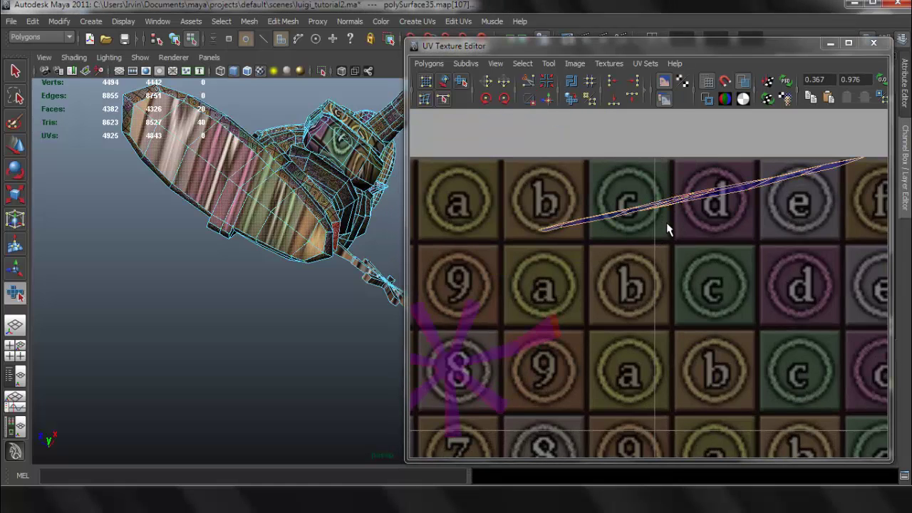
{"action": "left_click", "coordinate": [420, 21]}
{"action": "left_click", "coordinate": [429, 43]}
Step: Move the sole's UV shell out of the texture square into the empty space between the boot and leg shells
{"action": "scroll", "coordinate": [757, 291], "scroll_direction": "down", "scroll_amount": 6}
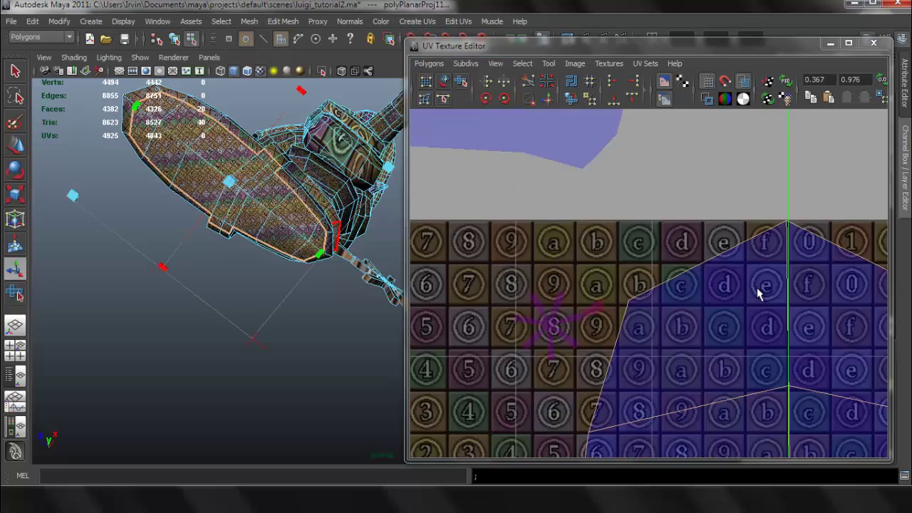
{"action": "middle_click_drag", "start_coordinate": [675, 325], "coordinate": [749, 282], "text": "alt"}
{"action": "left_click_drag", "start_coordinate": [731, 306], "coordinate": [430, 128]}
{"action": "left_click_drag", "start_coordinate": [508, 173], "coordinate": [667, 307], "text": "alt"}
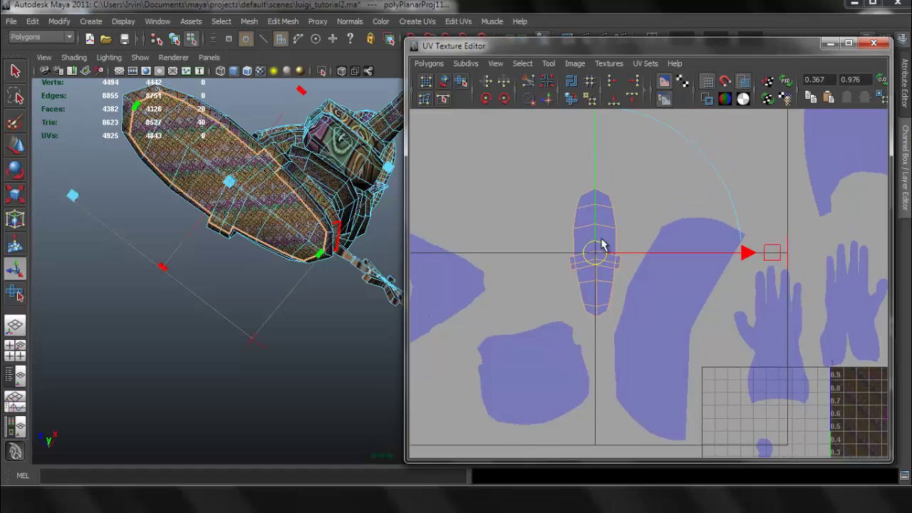
{"action": "scroll", "coordinate": [603, 244], "scroll_direction": "up", "scroll_amount": 1}
Step: Inspect the checker pattern on the boot's sole, deselect its shell, and review the overall UV layout
{"action": "left_click_drag", "start_coordinate": [200, 186], "coordinate": [216, 227], "text": "alt"}
{"action": "mouse_move", "coordinate": [246, 253]}
{"action": "right_mouse_down", "text": "alt"}
{"action": "mouse_move", "coordinate": [301, 270]}
{"action": "mouse_move", "coordinate": [262, 246]}
{"action": "right_mouse_up", "text": "alt"}
{"action": "left_click", "coordinate": [653, 207]}
{"action": "scroll", "coordinate": [655, 227], "scroll_direction": "down", "scroll_amount": 6}
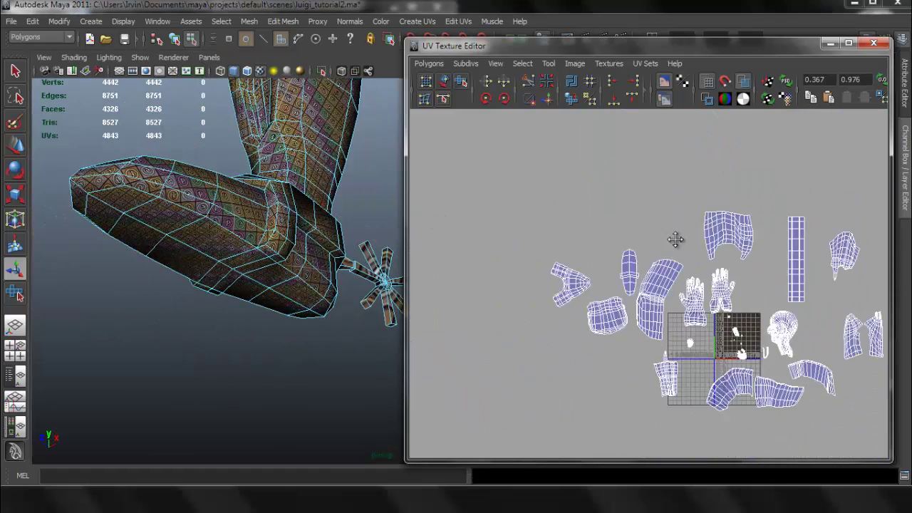
Step: Select all connected faces of the body mesh, convert the selection to UVs, and move those shells above the texture square
{"action": "left_click_drag", "start_coordinate": [330, 201], "coordinate": [321, 258], "text": "alt"}
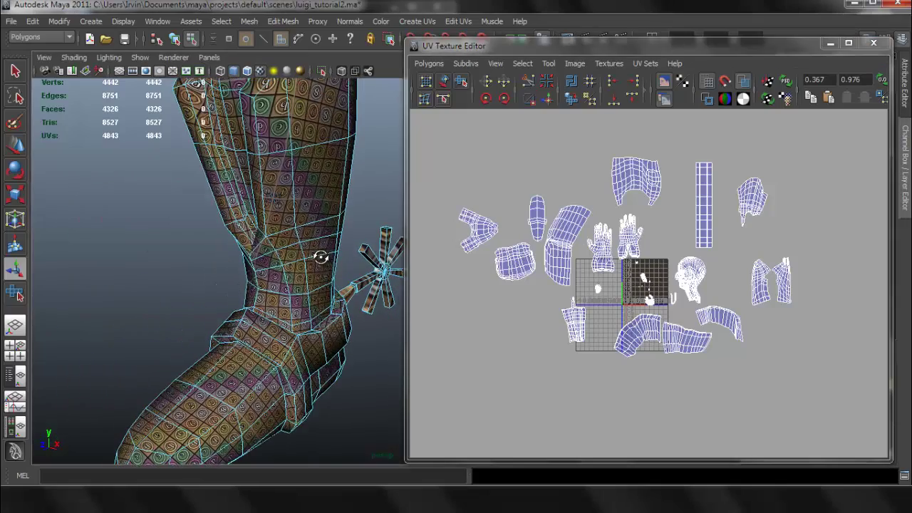
{"action": "middle_click_drag", "start_coordinate": [299, 191], "coordinate": [302, 321], "text": "alt"}
{"action": "right_click_drag", "start_coordinate": [260, 215], "coordinate": [260, 245]}
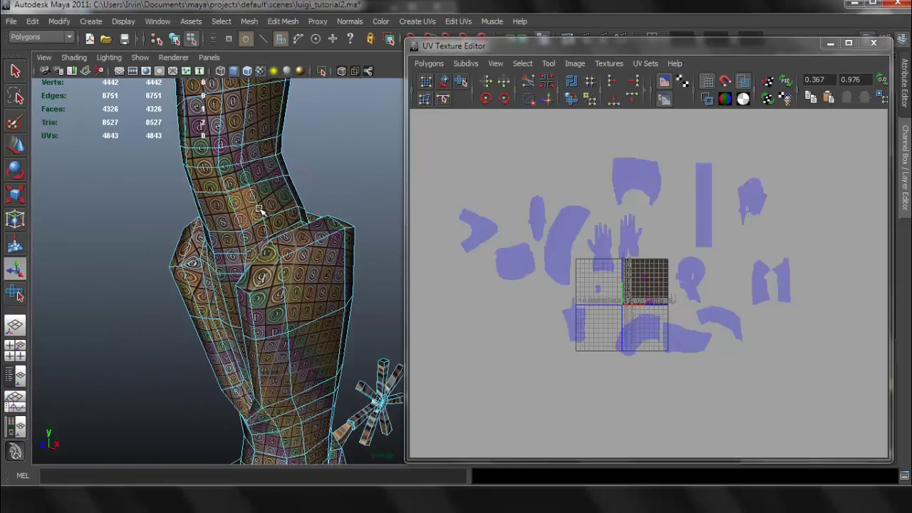
{"action": "double_click", "coordinate": [260, 210]}
{"action": "scroll", "coordinate": [658, 268], "scroll_direction": "up", "scroll_amount": 5}
{"action": "scroll", "coordinate": [658, 267], "scroll_direction": "up", "scroll_amount": 2}
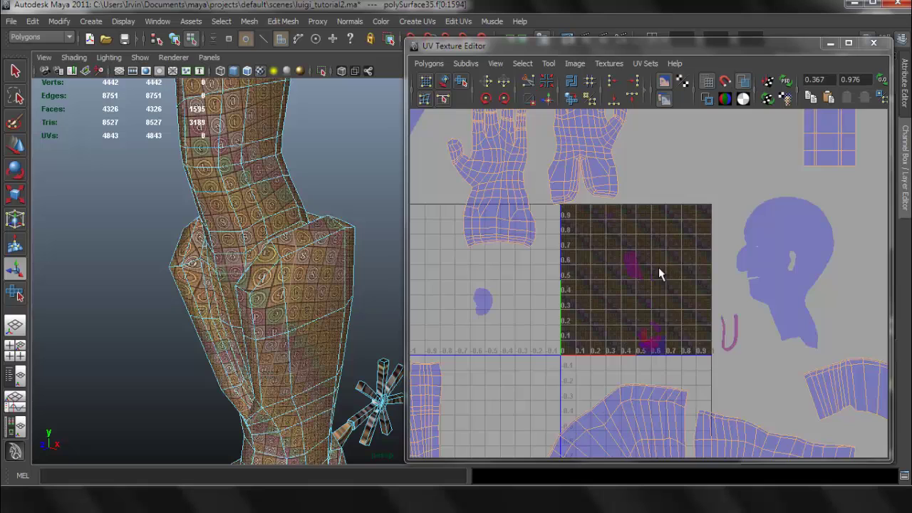
{"action": "scroll", "coordinate": [658, 268], "scroll_direction": "down", "scroll_amount": 7}
{"action": "scroll", "coordinate": [643, 270], "scroll_direction": "up", "scroll_amount": 1}
{"action": "right_click_drag", "start_coordinate": [617, 236], "coordinate": [657, 236], "text": "ctrl"}
{"action": "key", "text": "w"}
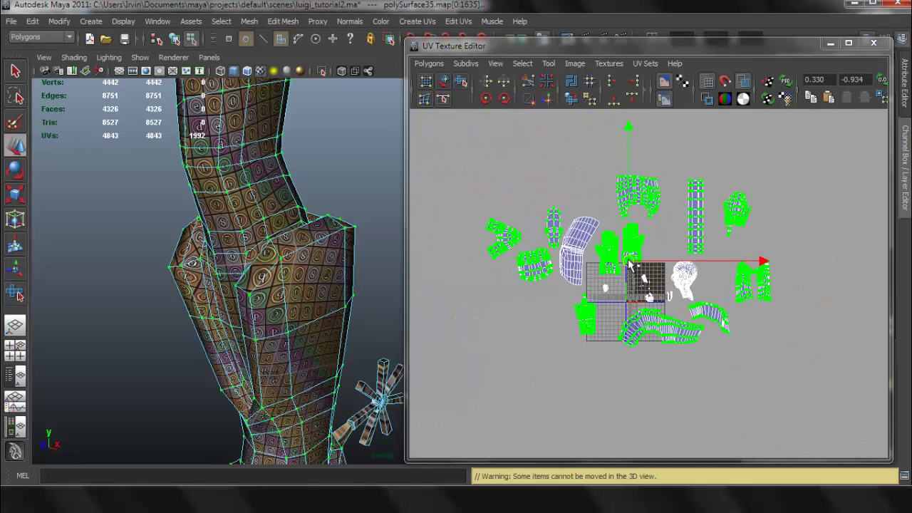
{"action": "left_click_drag", "start_coordinate": [629, 265], "coordinate": [676, 147]}
{"action": "middle_click_drag", "start_coordinate": [700, 188], "coordinate": [658, 285], "text": "alt"}
Step: Scale the moved UV shells down uniformly to enlarge the checker pattern on the body, and deselect them
{"action": "key", "text": "r"}
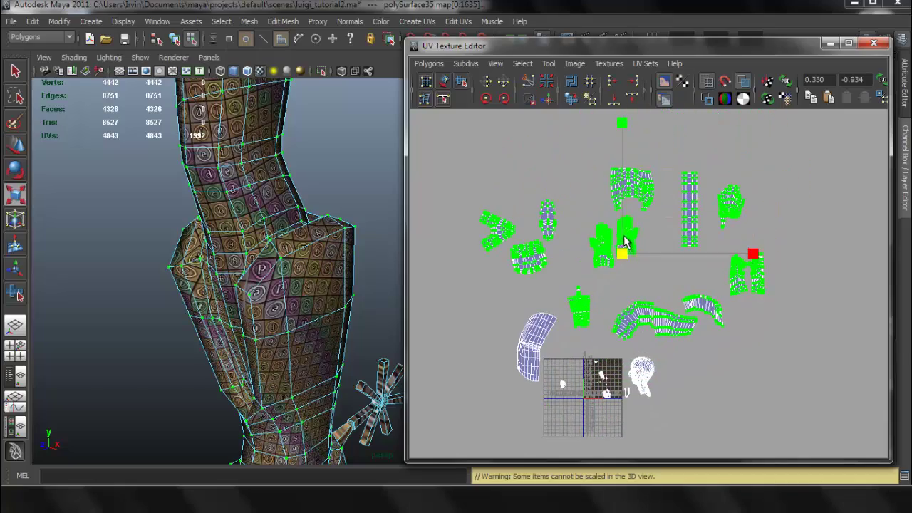
{"action": "left_click_drag", "start_coordinate": [621, 254], "coordinate": [585, 363]}
{"action": "scroll", "coordinate": [594, 239], "scroll_direction": "up", "scroll_amount": 3}
{"action": "scroll", "coordinate": [594, 238], "scroll_direction": "up", "scroll_amount": 3}
{"action": "key", "text": "w"}
{"action": "mouse_move", "coordinate": [650, 265]}
{"action": "middle_mouse_down", "text": "alt"}
{"action": "mouse_move", "coordinate": [667, 226]}
{"action": "mouse_move", "coordinate": [623, 312]}
{"action": "mouse_move", "coordinate": [640, 249]}
{"action": "middle_mouse_up", "text": "alt"}
{"action": "scroll", "coordinate": [650, 246], "scroll_direction": "up", "scroll_amount": 3}
{"action": "left_click", "coordinate": [638, 230]}
{"action": "scroll", "coordinate": [639, 249], "scroll_direction": "down", "scroll_amount": 4}
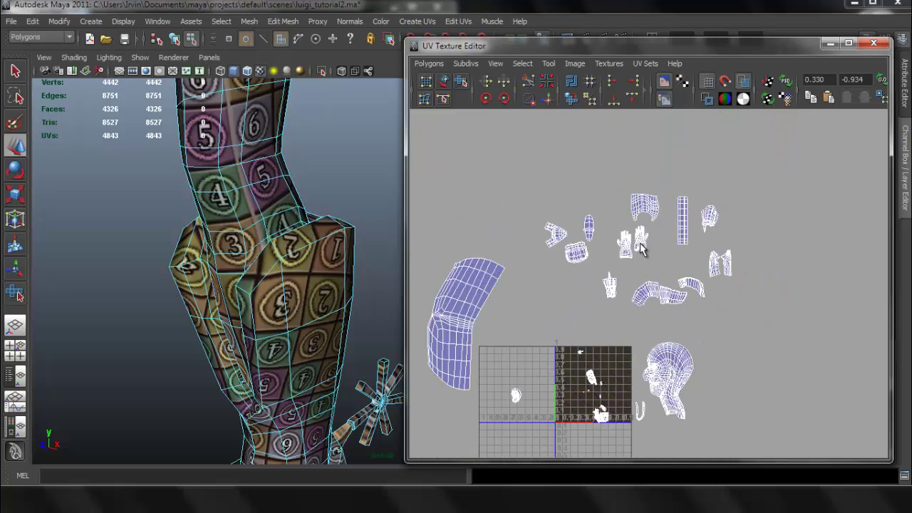
Step: Return to object selection, minimize the UV Texture Editor, and select the boot mesh with its star-shaped spur in view
{"action": "left_click", "coordinate": [316, 166]}
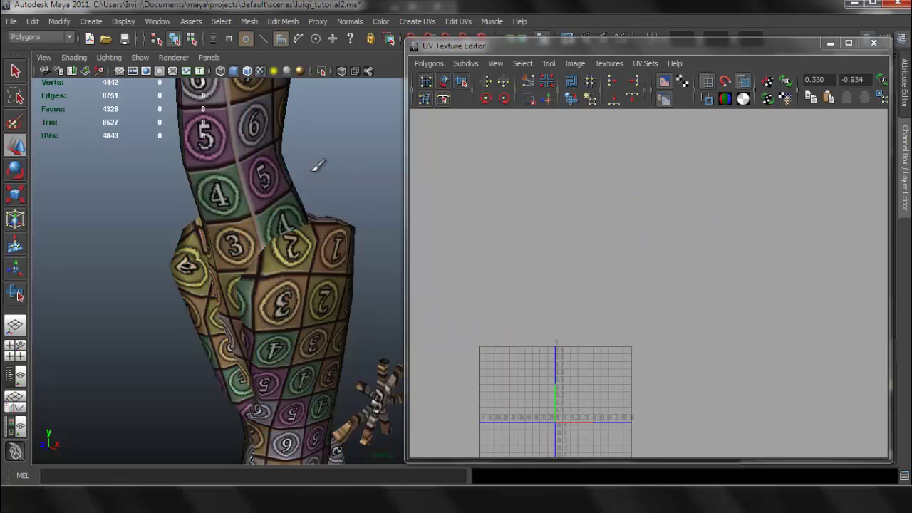
{"action": "left_click", "coordinate": [832, 48]}
{"action": "scroll", "coordinate": [370, 226], "scroll_direction": "down", "scroll_amount": 5}
{"action": "left_click_drag", "start_coordinate": [399, 257], "coordinate": [428, 306], "text": "alt"}
{"action": "right_click_drag", "start_coordinate": [427, 306], "coordinate": [478, 358], "text": "alt"}
{"action": "middle_click_drag", "start_coordinate": [366, 311], "coordinate": [392, 227], "text": "alt"}
{"action": "right_click_drag", "start_coordinate": [467, 261], "coordinate": [513, 250], "text": "alt"}
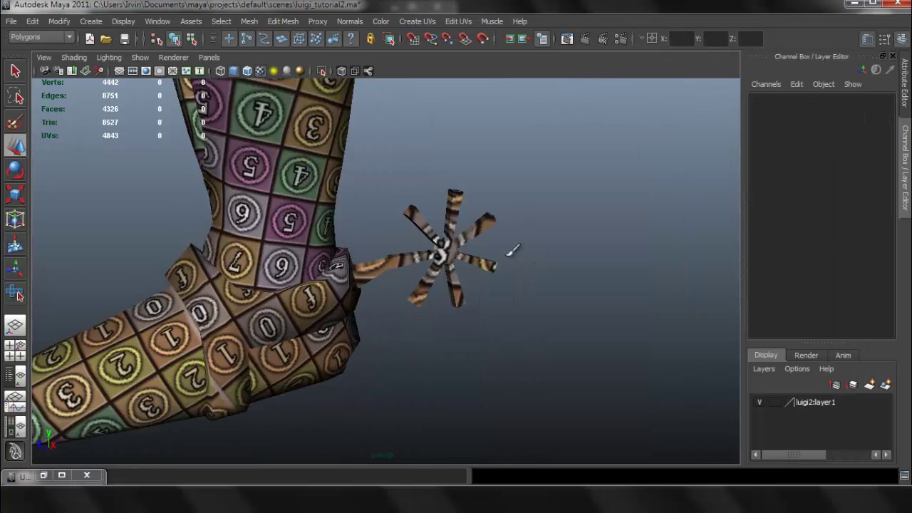
{"action": "left_click", "coordinate": [461, 256]}
{"action": "left_click_drag", "start_coordinate": [406, 234], "coordinate": [431, 264], "text": "alt"}
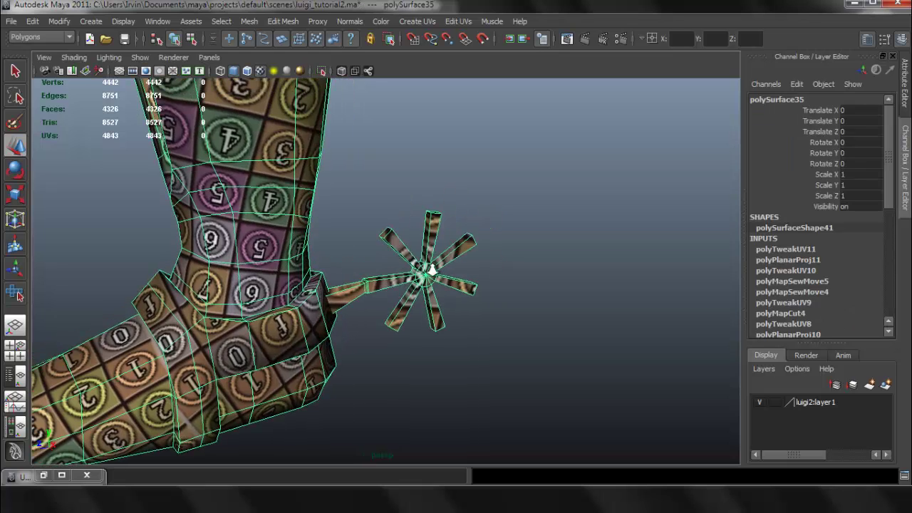
Step: Select all faces of the star-shaped spur and isolate it in the perspective view
{"action": "right_click_drag", "start_coordinate": [431, 265], "coordinate": [536, 283], "text": "alt"}
{"action": "left_click_drag", "start_coordinate": [473, 271], "coordinate": [417, 221], "text": "alt"}
{"action": "right_click_drag", "start_coordinate": [412, 225], "coordinate": [413, 254]}
{"action": "double_click", "coordinate": [426, 243]}
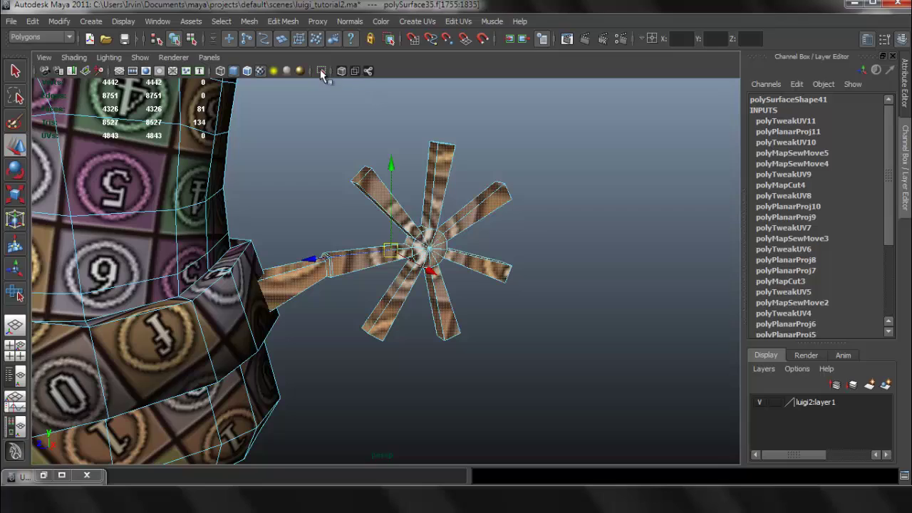
{"action": "left_click", "coordinate": [321, 72]}
Step: Select the hub's disc faces on one side of the spur, grow the selection onto the spokes, and turn off textured display
{"action": "left_click_drag", "start_coordinate": [356, 234], "coordinate": [456, 252], "text": "alt"}
{"action": "right_click_drag", "start_coordinate": [456, 252], "coordinate": [497, 259], "text": "alt"}
{"action": "left_click_drag", "start_coordinate": [480, 255], "coordinate": [343, 235], "text": "alt"}
{"action": "left_click_drag", "start_coordinate": [477, 242], "coordinate": [487, 214]}
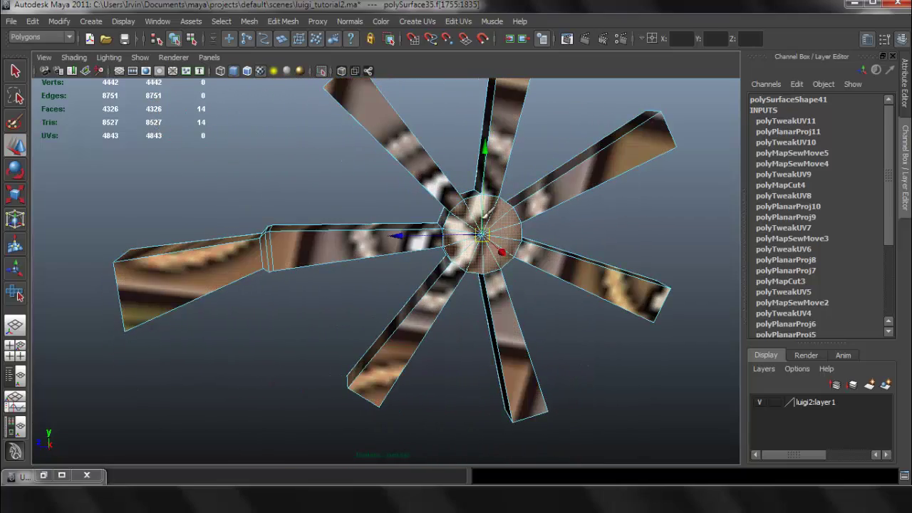
{"action": "key", "text": "shift+period"}
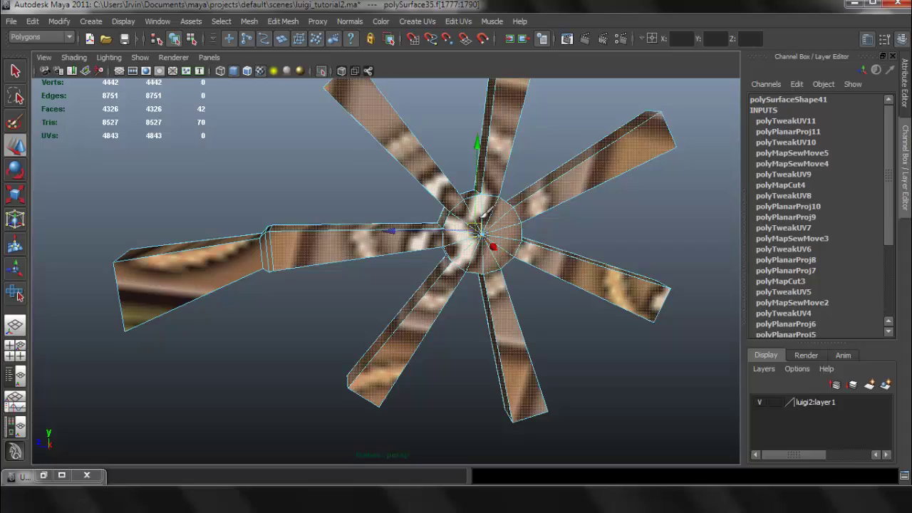
{"action": "left_click_drag", "start_coordinate": [451, 218], "coordinate": [671, 226], "text": "alt"}
{"action": "key", "text": "5"}
{"action": "mouse_move", "coordinate": [521, 261]}
{"action": "left_mouse_down", "text": "alt"}
{"action": "mouse_move", "coordinate": [456, 287]}
{"action": "mouse_move", "coordinate": [358, 257]}
{"action": "mouse_move", "coordinate": [368, 239]}
{"action": "left_mouse_up", "text": "alt"}
{"action": "middle_click_drag", "start_coordinate": [368, 239], "coordinate": [476, 239], "text": "alt"}
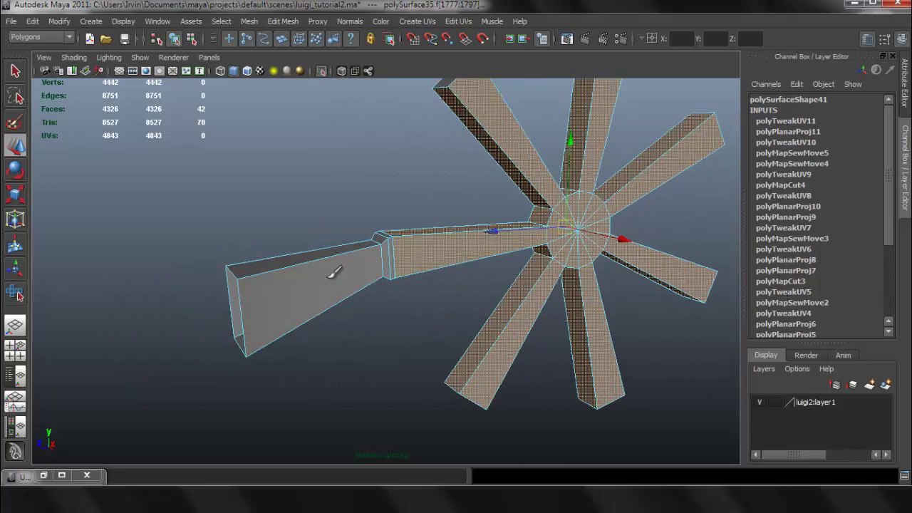
Step: Grow the selection along the spur's arm and apply a planar mapping to the selected faces
{"action": "key", "text": "shift+period"}
{"action": "mouse_move", "coordinate": [357, 270]}
{"action": "left_mouse_down", "text": "alt"}
{"action": "mouse_move", "coordinate": [409, 249]}
{"action": "mouse_move", "coordinate": [403, 191]}
{"action": "mouse_move", "coordinate": [394, 233]}
{"action": "mouse_move", "coordinate": [353, 226]}
{"action": "left_mouse_up", "text": "alt"}
{"action": "left_click_drag", "start_coordinate": [566, 245], "coordinate": [584, 243], "text": "alt"}
{"action": "middle_click_drag", "start_coordinate": [569, 241], "coordinate": [575, 264], "text": "alt"}
{"action": "left_click_drag", "start_coordinate": [575, 264], "coordinate": [509, 232], "text": "alt"}
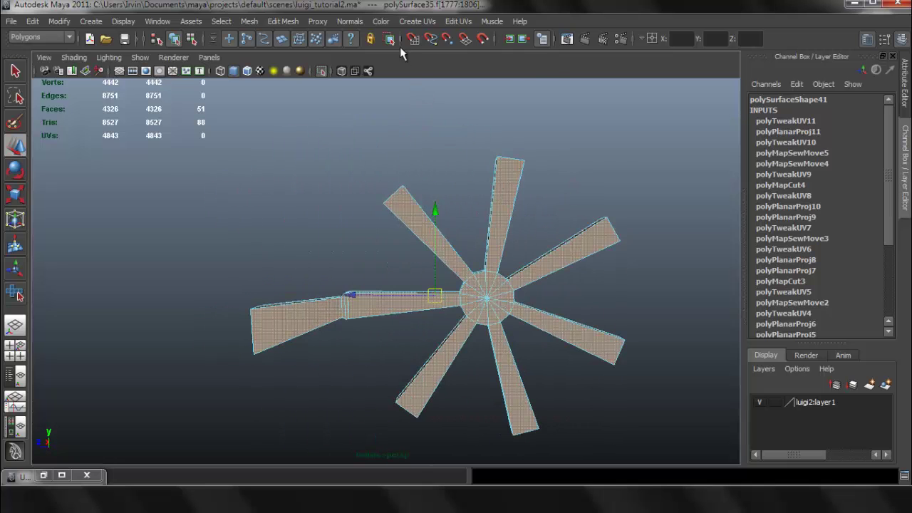
{"action": "left_click", "coordinate": [418, 21]}
{"action": "left_click", "coordinate": [424, 42]}
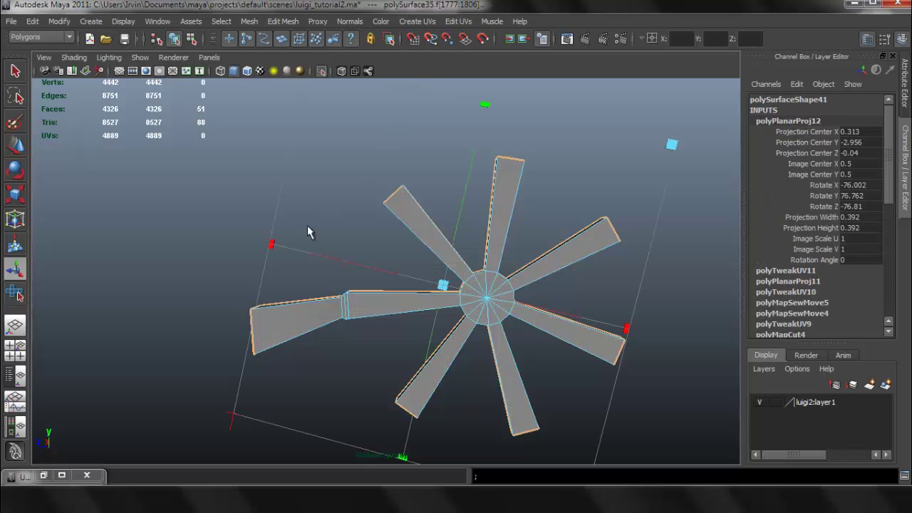
Step: Restore the UV Texture Editor and move the spur's mapped UVs out of the texture square into the empty space beyond the head shell
{"action": "left_click", "coordinate": [51, 476]}
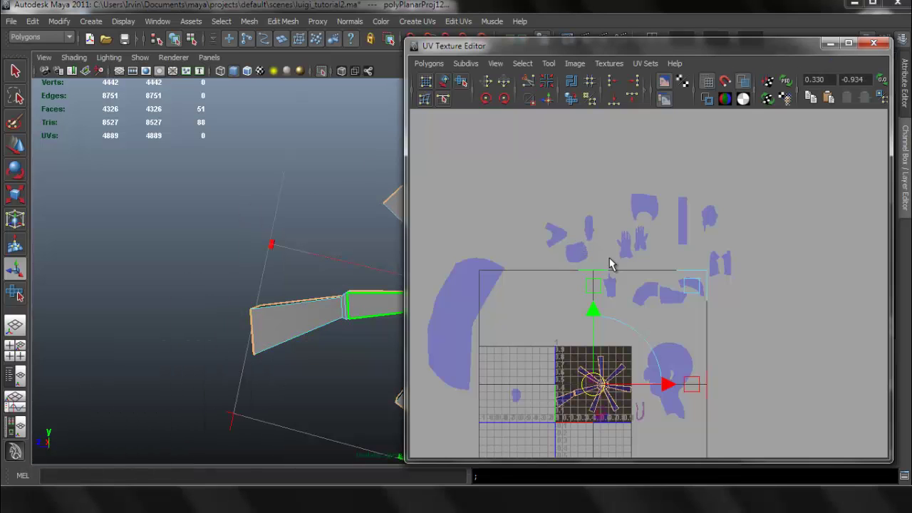
{"action": "middle_click_drag", "start_coordinate": [638, 347], "coordinate": [606, 247], "text": "alt"}
{"action": "left_click_drag", "start_coordinate": [572, 282], "coordinate": [760, 266]}
{"action": "middle_click_drag", "start_coordinate": [708, 266], "coordinate": [628, 271], "text": "alt"}
{"action": "scroll", "coordinate": [681, 268], "scroll_direction": "up", "scroll_amount": 8}
{"action": "scroll", "coordinate": [684, 270], "scroll_direction": "up", "scroll_amount": 2}
{"action": "middle_click_drag", "start_coordinate": [684, 270], "coordinate": [602, 288], "text": "alt"}
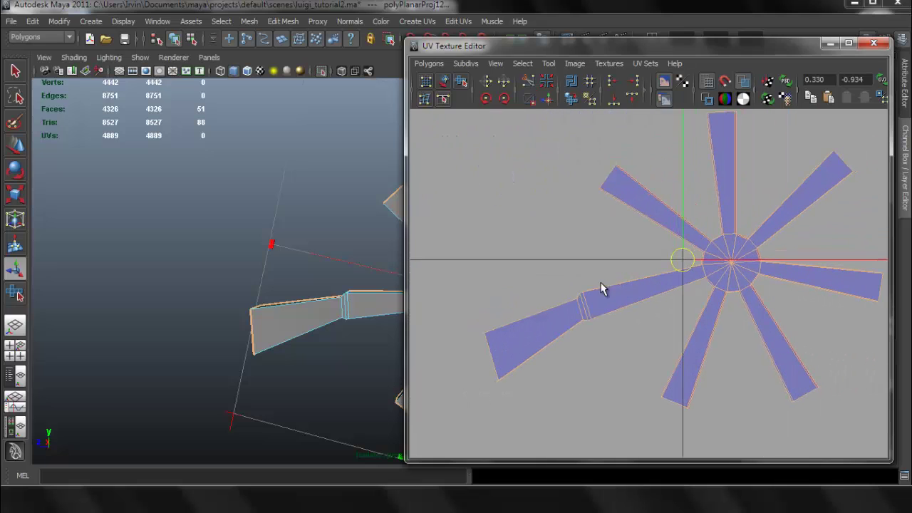
Step: Turn textured display back on, select all UVs of the spur shell, and unfold them with the Smooth UV Tool
{"action": "middle_click_drag", "start_coordinate": [343, 305], "coordinate": [202, 265], "text": "alt"}
{"action": "left_click_drag", "start_coordinate": [259, 264], "coordinate": [335, 284], "text": "alt"}
{"action": "key", "text": "6"}
{"action": "middle_click_drag", "start_coordinate": [704, 242], "coordinate": [652, 248], "text": "alt"}
{"action": "right_click_drag", "start_coordinate": [613, 203], "coordinate": [669, 204]}
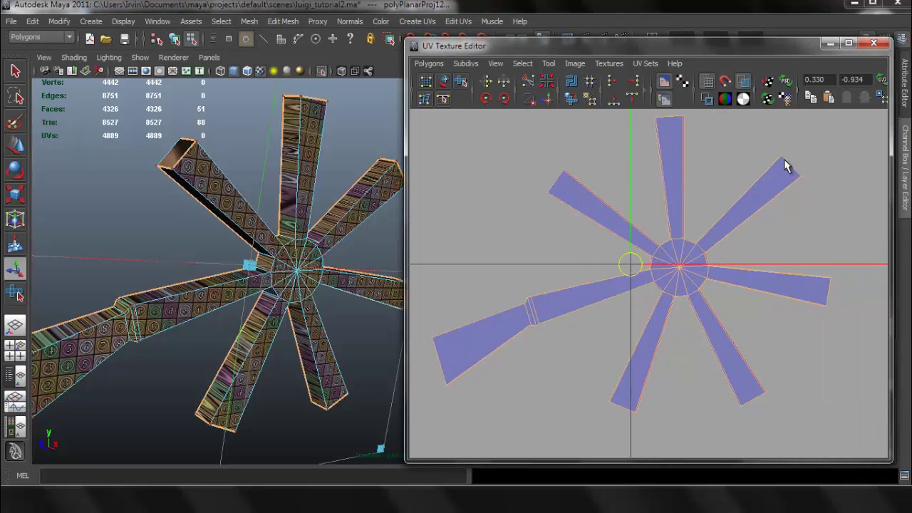
{"action": "right_click_drag", "start_coordinate": [784, 157], "coordinate": [816, 146], "text": "ctrl"}
{"action": "left_click", "coordinate": [547, 63]}
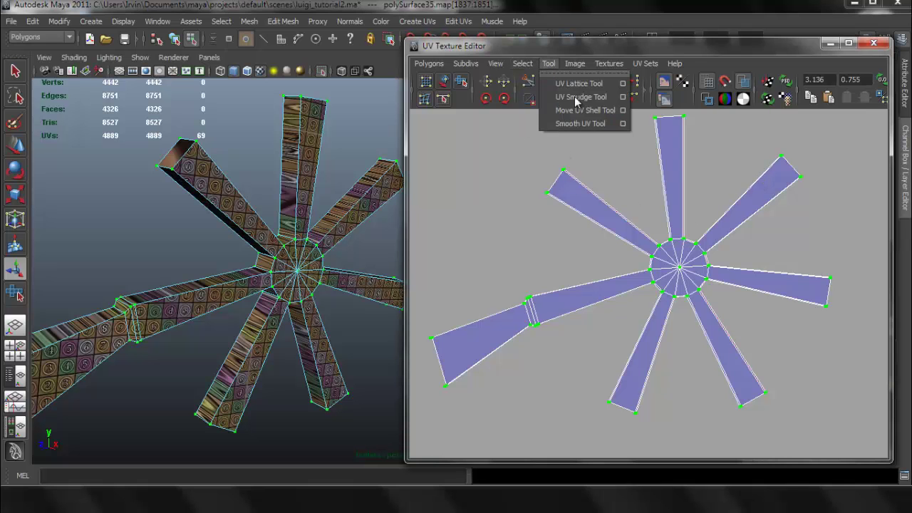
{"action": "left_click", "coordinate": [577, 124]}
{"action": "left_click_drag", "start_coordinate": [441, 422], "coordinate": [456, 404]}
{"action": "left_click_drag", "start_coordinate": [444, 407], "coordinate": [724, 421]}
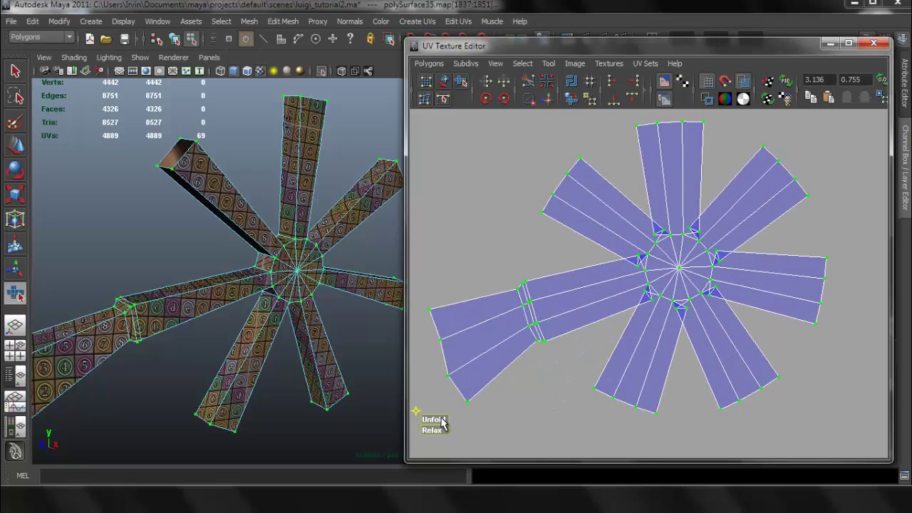
Step: Relax the overlapping hub UVs at the notches on both sides of the lower spoke nearest the spur's arm
{"action": "scroll", "coordinate": [716, 254], "scroll_direction": "up", "scroll_amount": 2}
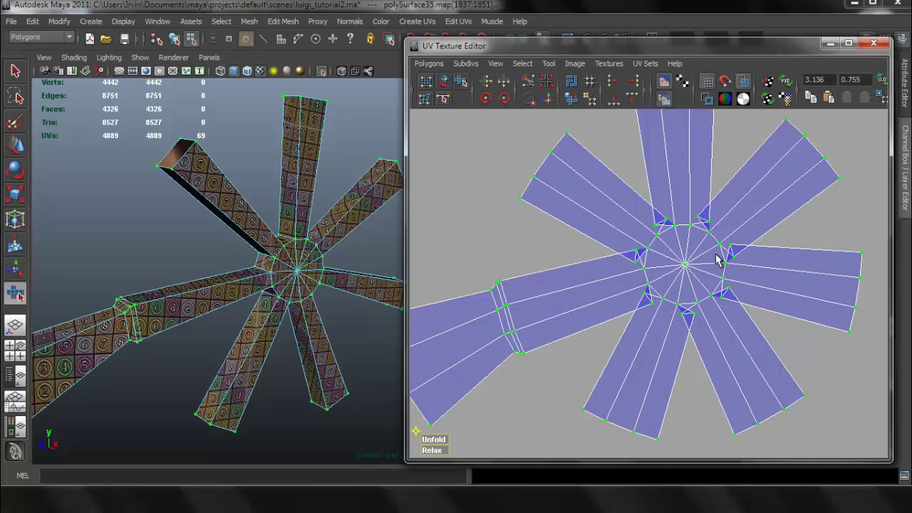
{"action": "middle_click_drag", "start_coordinate": [720, 255], "coordinate": [686, 231], "text": "alt"}
{"action": "scroll", "coordinate": [676, 249], "scroll_direction": "up", "scroll_amount": 1}
{"action": "scroll", "coordinate": [677, 255], "scroll_direction": "up", "scroll_amount": 1}
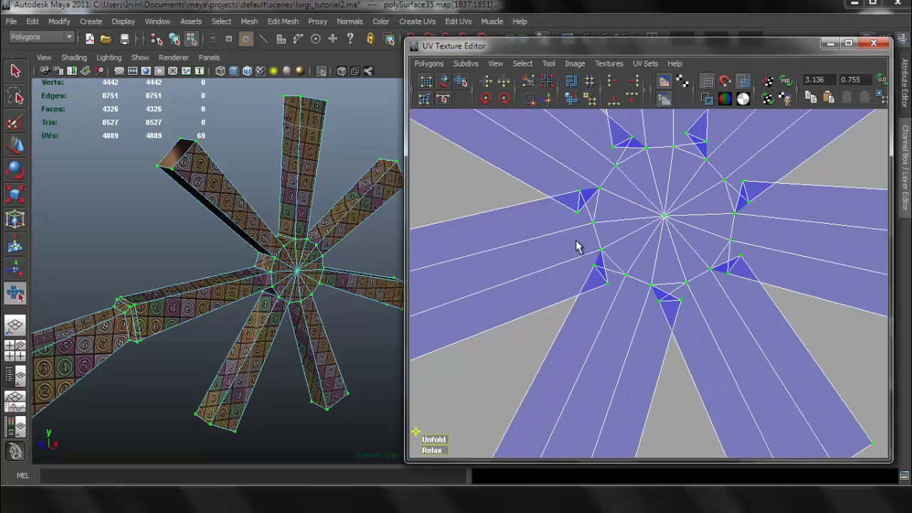
{"action": "mouse_move", "coordinate": [577, 240]}
{"action": "left_mouse_down"}
{"action": "mouse_move", "coordinate": [621, 306]}
{"action": "mouse_move", "coordinate": [601, 294]}
{"action": "mouse_move", "coordinate": [579, 307]}
{"action": "mouse_move", "coordinate": [605, 306]}
{"action": "left_mouse_up"}
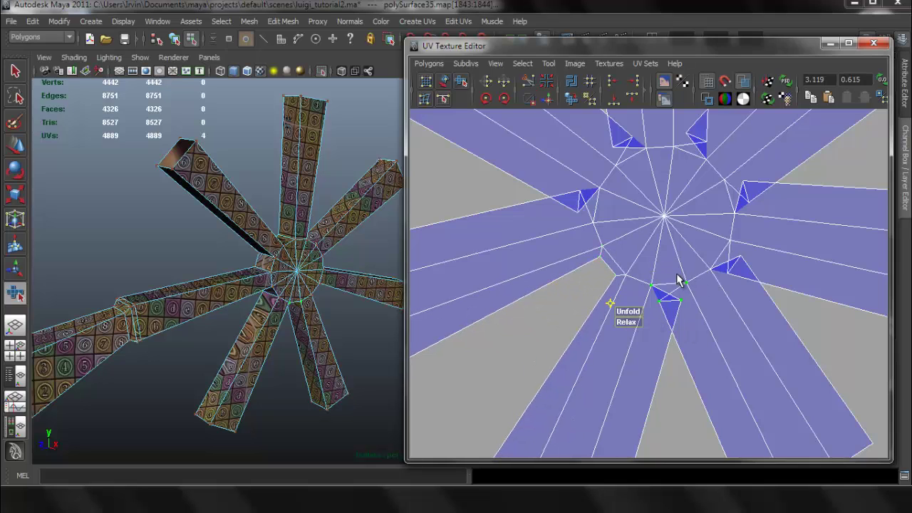
{"action": "left_click_drag", "start_coordinate": [676, 275], "coordinate": [657, 287], "text": "ctrl"}
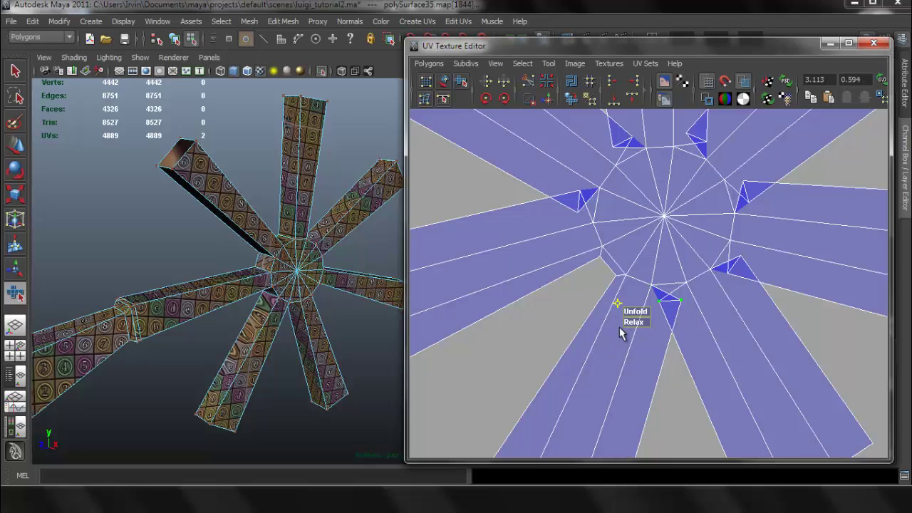
{"action": "left_click_drag", "start_coordinate": [633, 322], "coordinate": [651, 323]}
Step: Relax the overlapping hub UVs at the notches below and above the spoke opposite the spur's arm
{"action": "middle_click_drag", "start_coordinate": [753, 249], "coordinate": [684, 267], "text": "alt"}
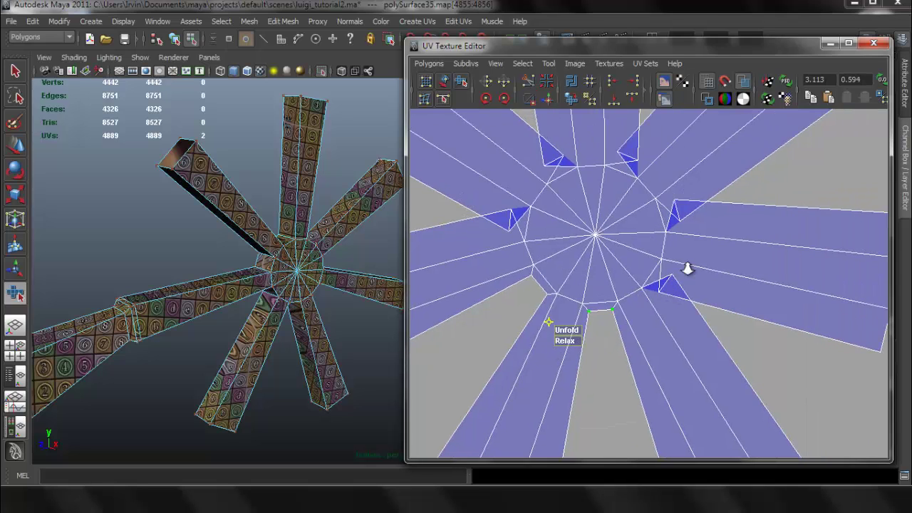
{"action": "scroll", "coordinate": [682, 267], "scroll_direction": "up", "scroll_amount": 3}
{"action": "left_click", "coordinate": [685, 272]}
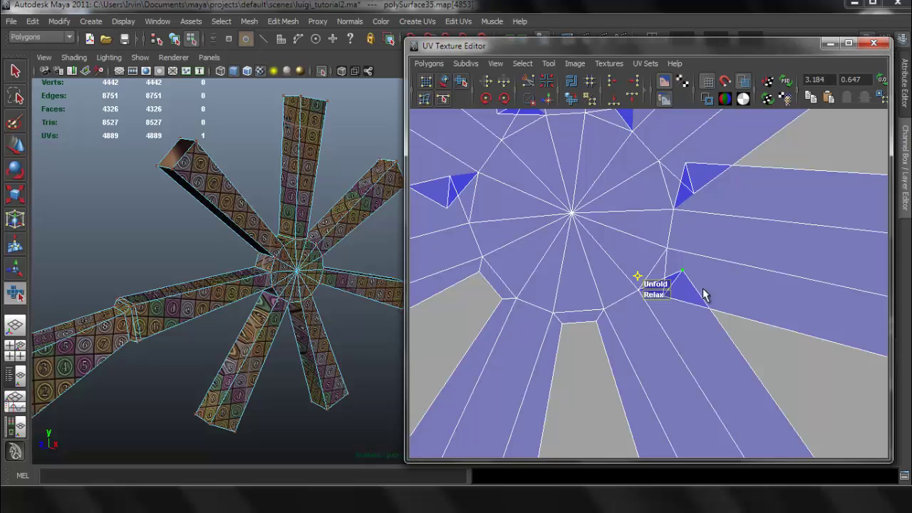
{"action": "left_click", "coordinate": [663, 293], "text": "shift"}
{"action": "left_click_drag", "start_coordinate": [636, 323], "coordinate": [654, 320]}
{"action": "middle_click_drag", "start_coordinate": [715, 252], "coordinate": [668, 344], "text": "alt"}
{"action": "scroll", "coordinate": [645, 236], "scroll_direction": "up", "scroll_amount": 3}
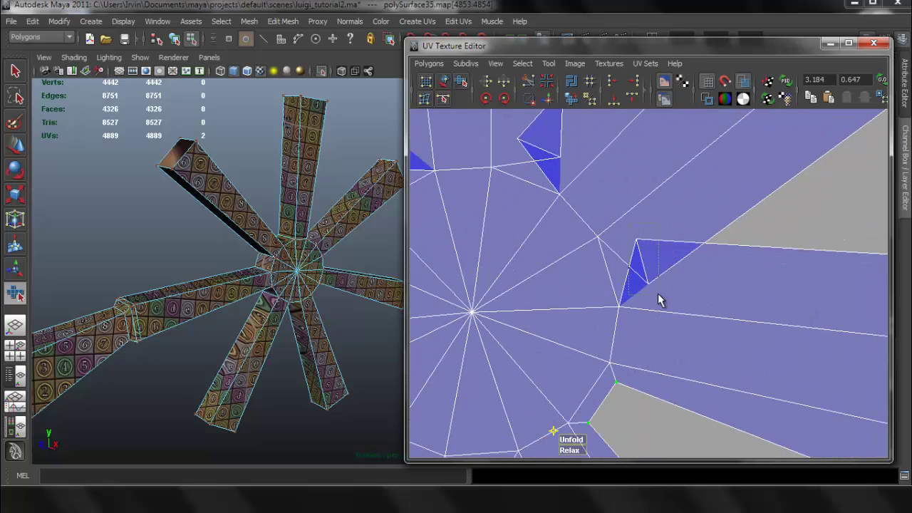
{"action": "left_click_drag", "start_coordinate": [659, 296], "coordinate": [658, 295]}
{"action": "left_click_drag", "start_coordinate": [611, 315], "coordinate": [622, 315]}
Step: Relax the overlapping hub UVs at the notches on both sides of the shell's topmost spoke
{"action": "middle_click_drag", "start_coordinate": [626, 239], "coordinate": [674, 342], "text": "alt"}
{"action": "left_click_drag", "start_coordinate": [614, 267], "coordinate": [614, 269]}
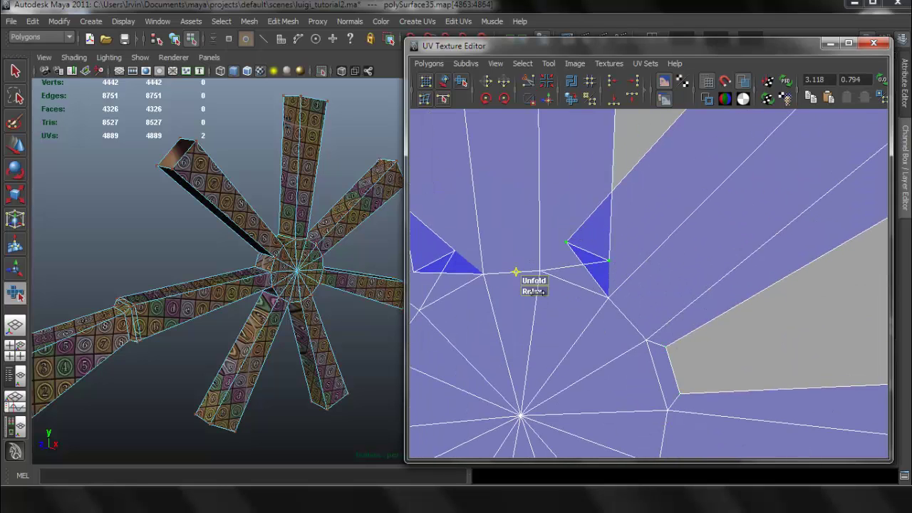
{"action": "left_click_drag", "start_coordinate": [536, 292], "coordinate": [545, 292]}
{"action": "middle_click_drag", "start_coordinate": [652, 291], "coordinate": [781, 304], "text": "alt"}
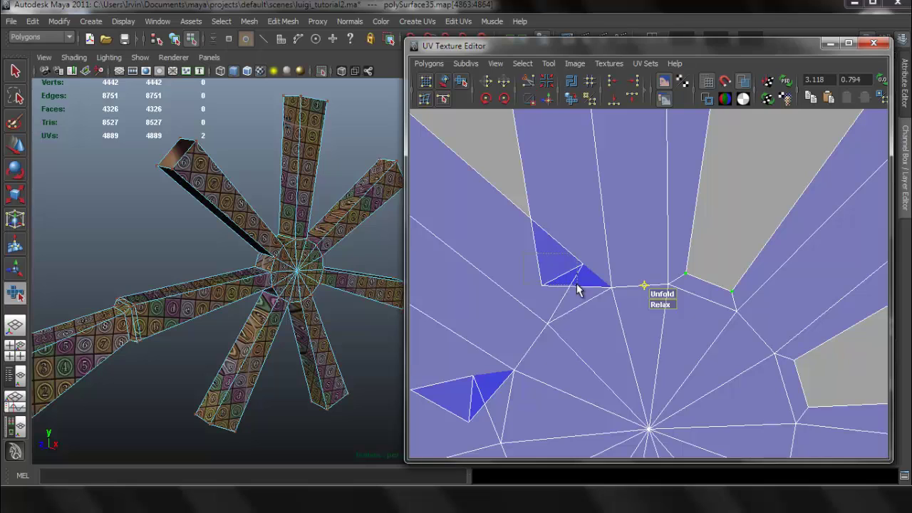
{"action": "left_click_drag", "start_coordinate": [581, 290], "coordinate": [585, 292]}
{"action": "left_click_drag", "start_coordinate": [511, 318], "coordinate": [519, 325]}
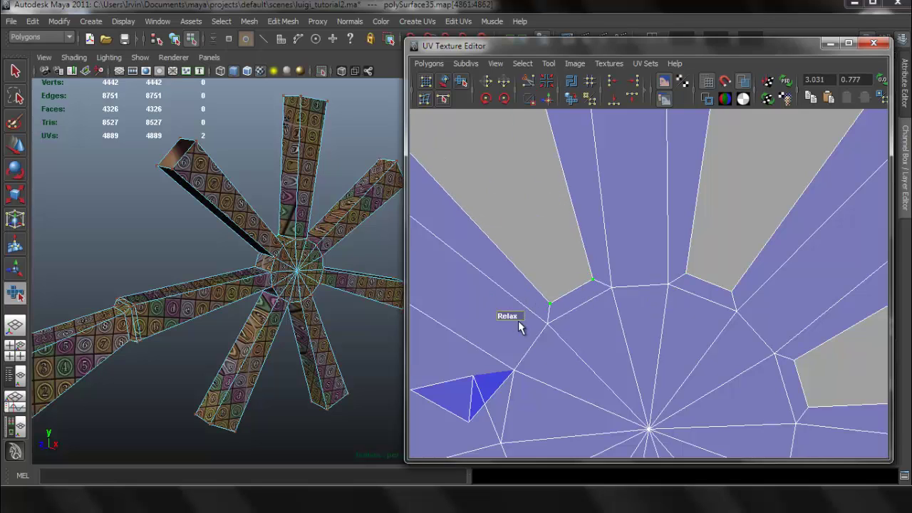
Step: Relax the last overlapping hub UVs at the notch above the spur's arm and deselect them
{"action": "middle_click_drag", "start_coordinate": [560, 313], "coordinate": [657, 238], "text": "alt"}
{"action": "left_click_drag", "start_coordinate": [580, 362], "coordinate": [582, 363]}
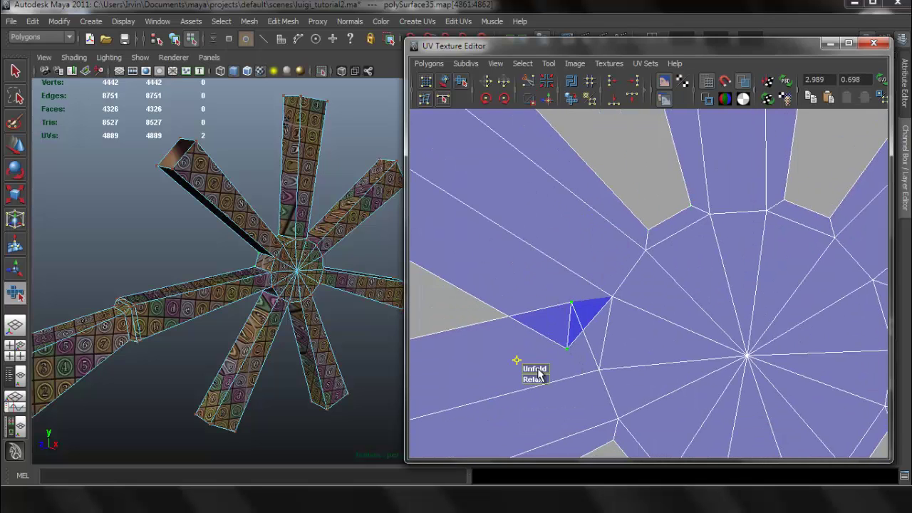
{"action": "left_click_drag", "start_coordinate": [528, 380], "coordinate": [540, 379]}
{"action": "scroll", "coordinate": [634, 298], "scroll_direction": "down", "scroll_amount": 5}
{"action": "scroll", "coordinate": [636, 290], "scroll_direction": "down", "scroll_amount": 3}
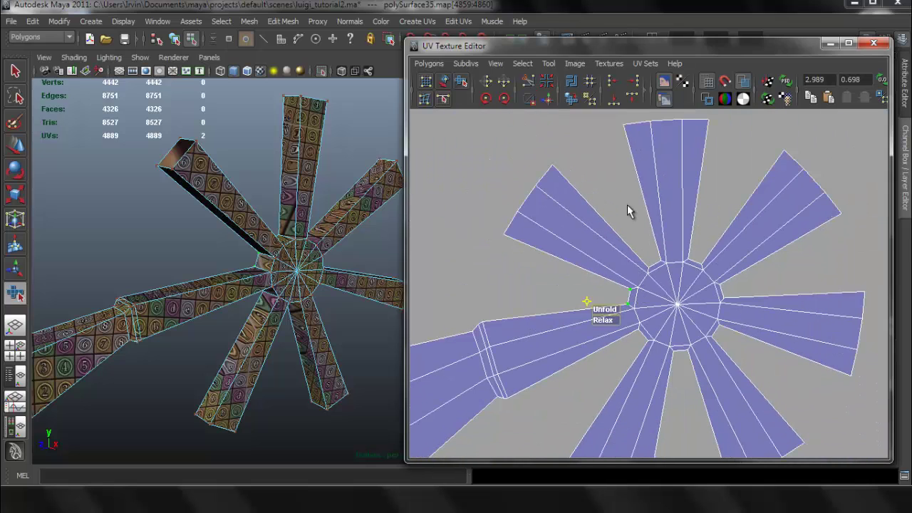
{"action": "left_click", "coordinate": [628, 205]}
{"action": "scroll", "coordinate": [630, 215], "scroll_direction": "down", "scroll_amount": 5}
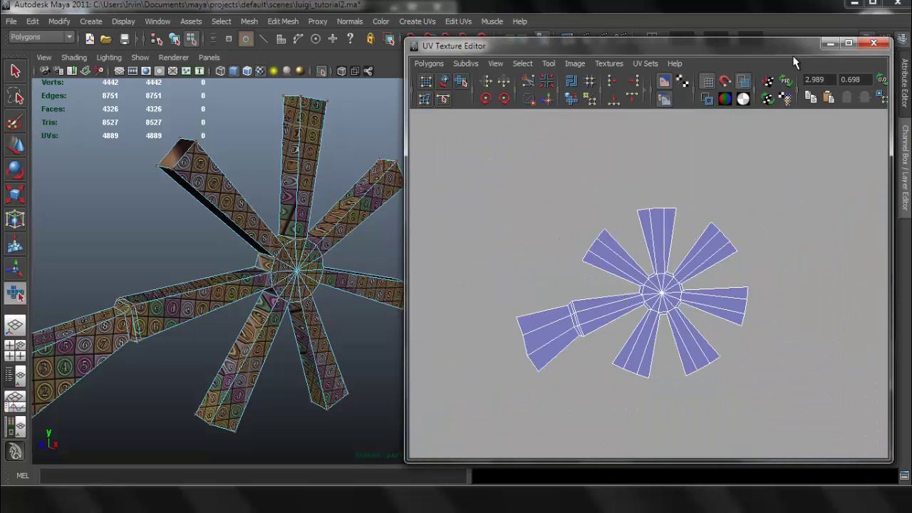
Step: Select the entire UV shell of the spur's unmapped opposite side, starting from one spoke face, and apply a planar mapping to it
{"action": "left_click_drag", "start_coordinate": [269, 232], "coordinate": [377, 241], "text": "alt"}
{"action": "left_click_drag", "start_coordinate": [263, 231], "coordinate": [244, 178], "text": "alt"}
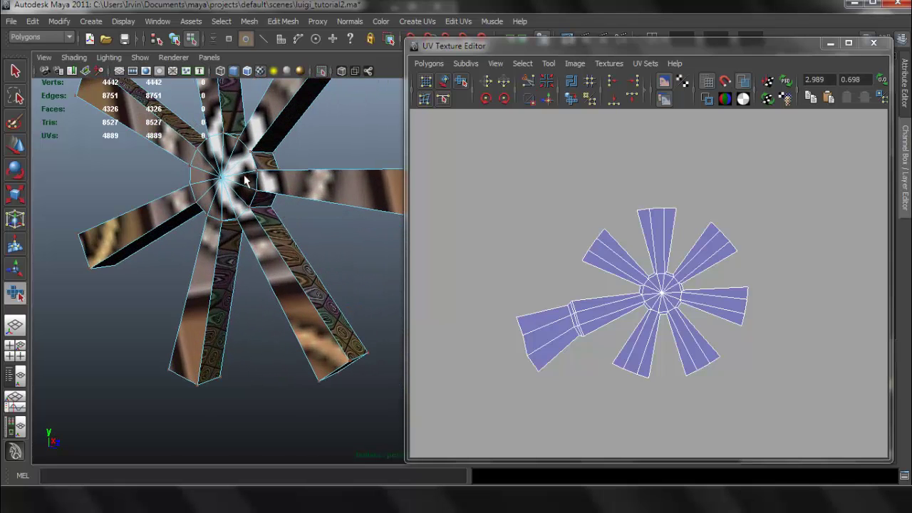
{"action": "right_click_drag", "start_coordinate": [245, 177], "coordinate": [246, 206]}
{"action": "left_click", "coordinate": [238, 165]}
{"action": "scroll", "coordinate": [586, 239], "scroll_direction": "down", "scroll_amount": 6}
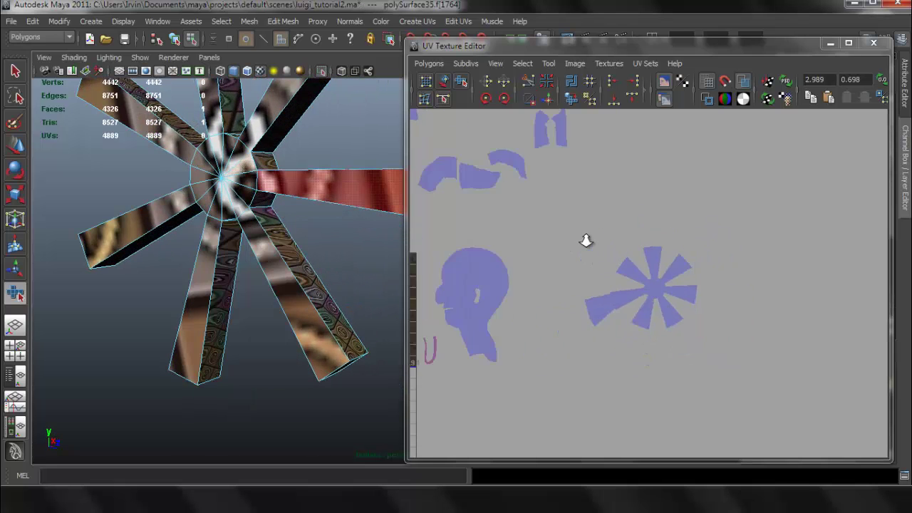
{"action": "middle_click_drag", "start_coordinate": [584, 238], "coordinate": [709, 216], "text": "alt"}
{"action": "scroll", "coordinate": [629, 230], "scroll_direction": "up", "scroll_amount": 5}
{"action": "middle_click_drag", "start_coordinate": [684, 151], "coordinate": [636, 243], "text": "alt"}
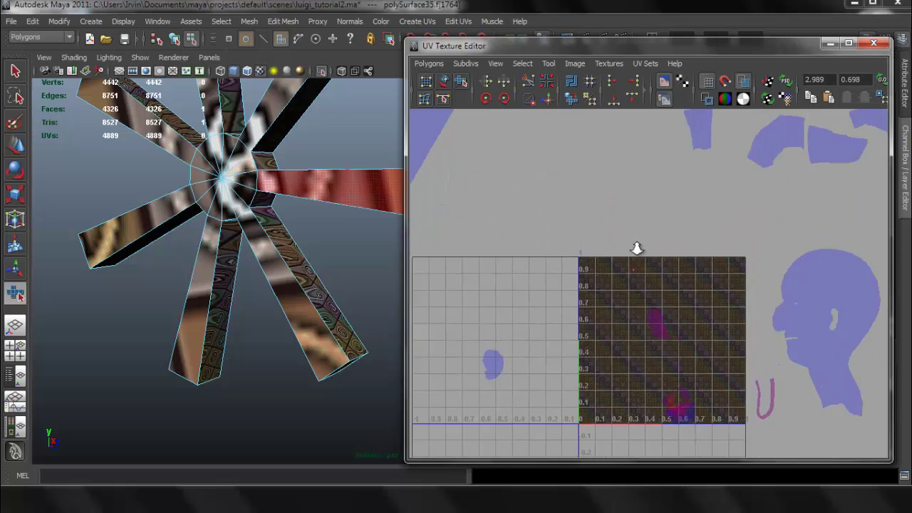
{"action": "scroll", "coordinate": [635, 240], "scroll_direction": "up", "scroll_amount": 7}
{"action": "mouse_move", "coordinate": [569, 216]}
{"action": "right_mouse_down", "text": "ctrl"}
{"action": "mouse_move", "coordinate": [600, 215]}
{"action": "mouse_move", "coordinate": [607, 204]}
{"action": "mouse_move", "coordinate": [571, 227]}
{"action": "right_mouse_up", "text": "ctrl"}
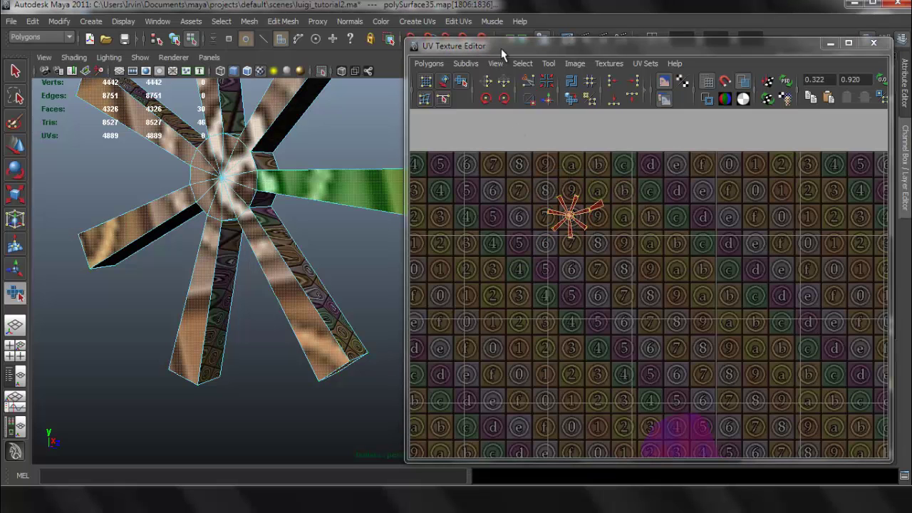
{"action": "left_click", "coordinate": [430, 22]}
{"action": "left_click", "coordinate": [446, 41]}
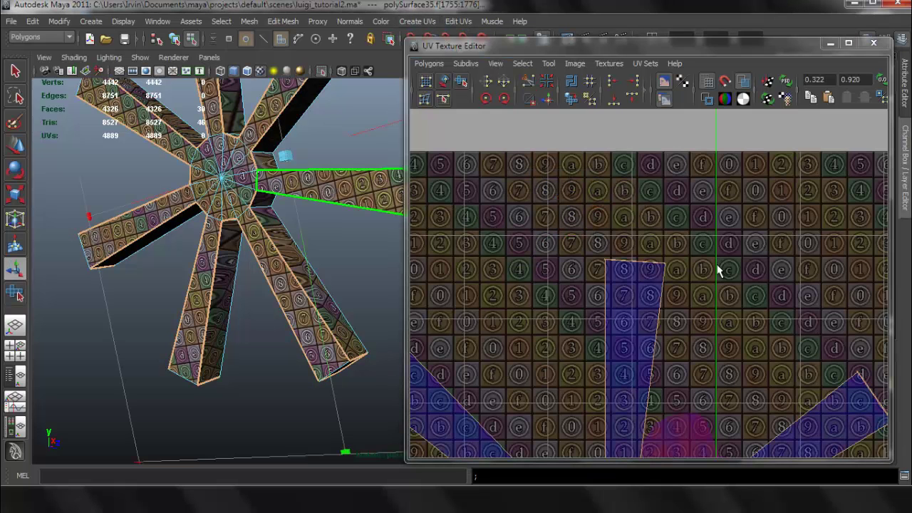
Step: Move the newly projected spur shell out of the textured 0-to-1 square into the empty UV space above and beside it
{"action": "scroll", "coordinate": [713, 274], "scroll_direction": "down", "scroll_amount": 6}
{"action": "middle_click_drag", "start_coordinate": [693, 338], "coordinate": [662, 275], "text": "alt"}
{"action": "left_click_drag", "start_coordinate": [633, 287], "coordinate": [459, 174]}
{"action": "middle_click_drag", "start_coordinate": [521, 194], "coordinate": [610, 268], "text": "alt"}
{"action": "right_click_drag", "start_coordinate": [604, 222], "coordinate": [657, 176], "text": "alt"}
Step: Select all UVs of the moved spur shell and unfold them with the Smooth UV Tool until the spoke end faces spread open
{"action": "left_click_drag", "start_coordinate": [638, 160], "coordinate": [667, 205]}
{"action": "right_click_drag", "start_coordinate": [638, 189], "coordinate": [683, 178]}
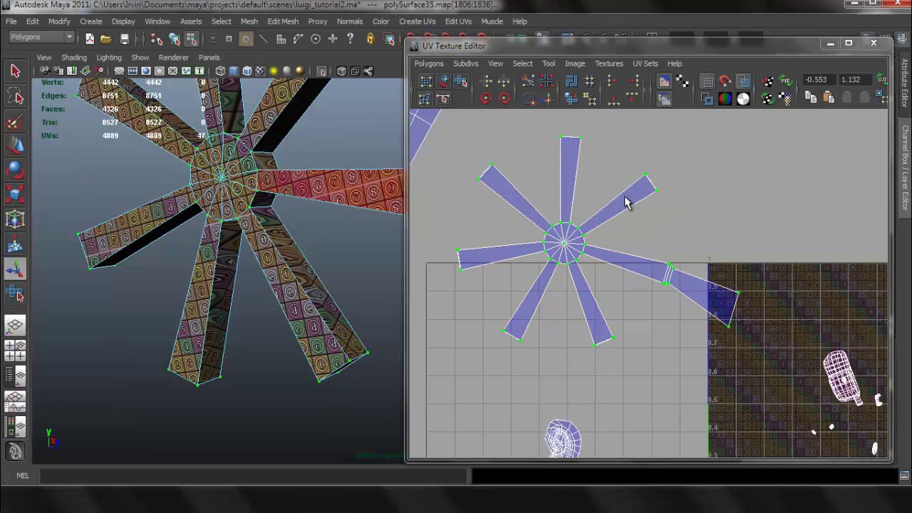
{"action": "left_click", "coordinate": [549, 64]}
{"action": "left_click", "coordinate": [587, 122]}
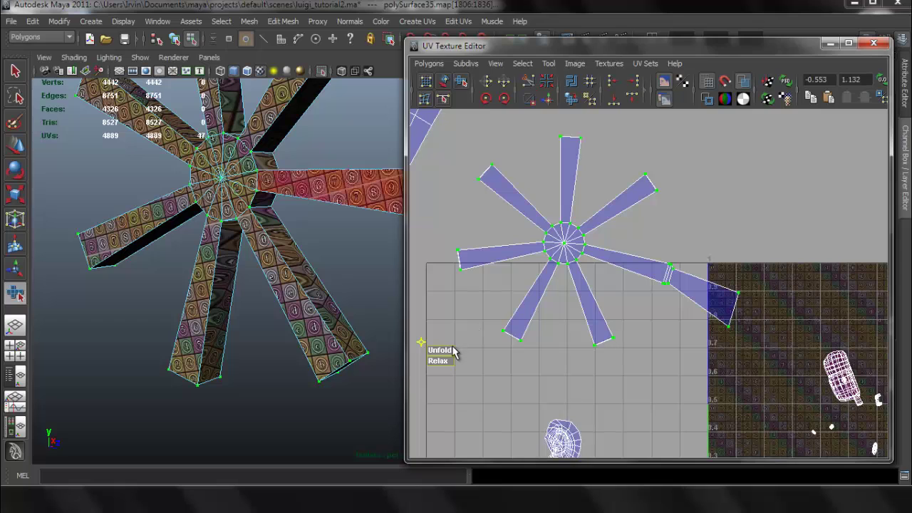
{"action": "left_click_drag", "start_coordinate": [452, 347], "coordinate": [769, 348]}
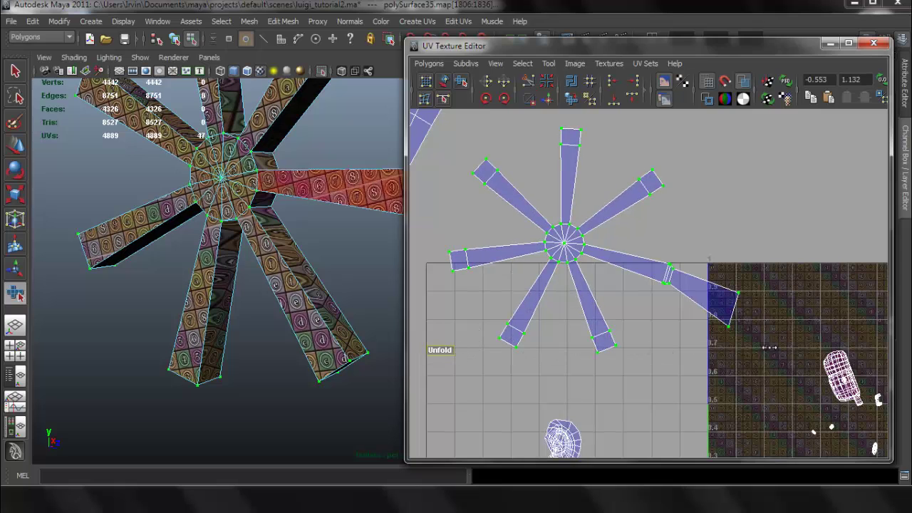
Step: Minimize the UV Texture Editor, return to object mode, turn off the spur's isolation to show the full character, and clear the selection
{"action": "left_click_drag", "start_coordinate": [326, 251], "coordinate": [270, 289], "text": "alt"}
{"action": "left_click_drag", "start_coordinate": [203, 266], "coordinate": [213, 190], "text": "alt"}
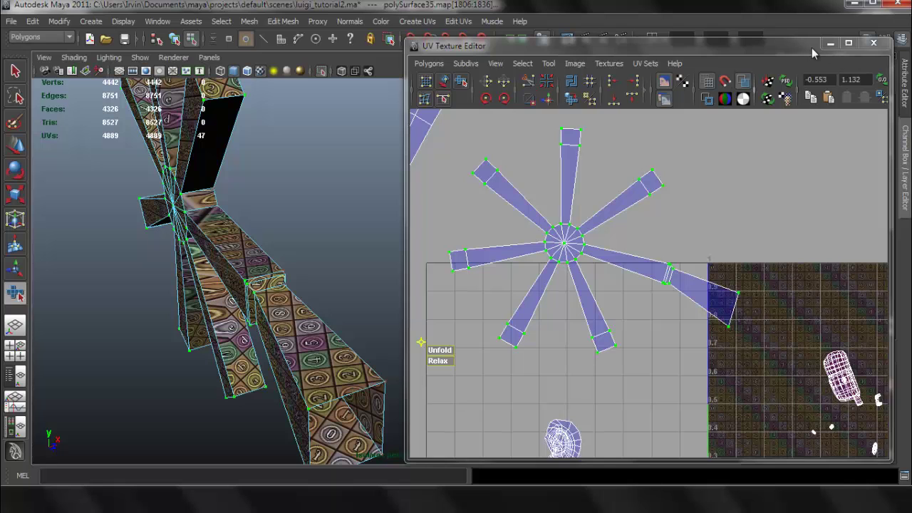
{"action": "left_click", "coordinate": [830, 43]}
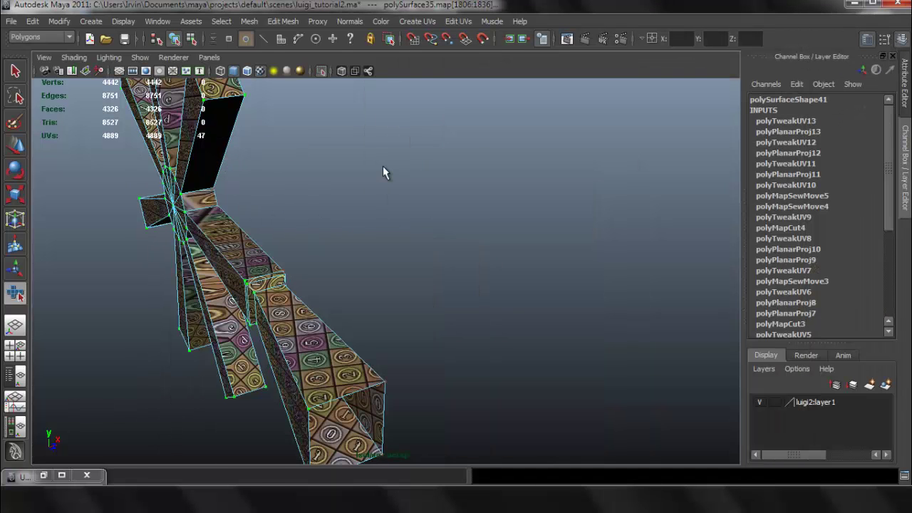
{"action": "key", "text": "F8"}
{"action": "scroll", "coordinate": [463, 219], "scroll_direction": "down", "scroll_amount": 5}
{"action": "left_click_drag", "start_coordinate": [393, 210], "coordinate": [356, 124], "text": "alt"}
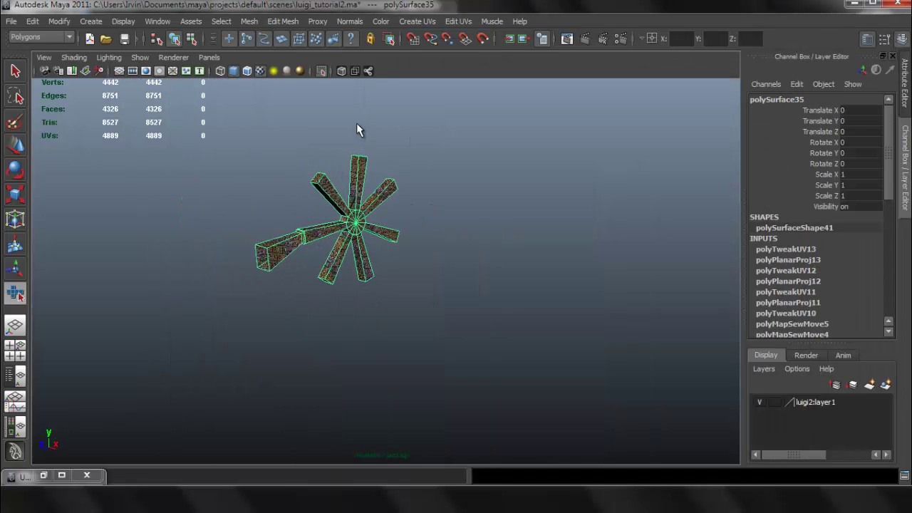
{"action": "left_click", "coordinate": [323, 72]}
{"action": "left_click", "coordinate": [538, 198]}
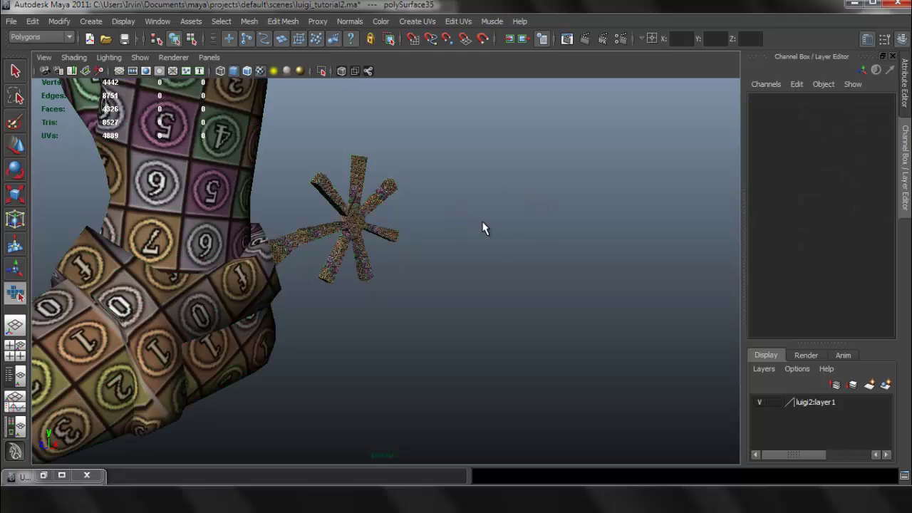
Step: Check the checker texture across the character's body and arm, switch to the Select tool and save the scene
{"action": "left_click_drag", "start_coordinate": [482, 222], "coordinate": [463, 229], "text": "alt"}
{"action": "right_click_drag", "start_coordinate": [551, 244], "coordinate": [260, 178], "text": "alt"}
{"action": "middle_click_drag", "start_coordinate": [387, 282], "coordinate": [420, 456], "text": "alt"}
{"action": "right_click_drag", "start_coordinate": [471, 259], "coordinate": [356, 249], "text": "alt"}
{"action": "middle_click_drag", "start_coordinate": [413, 266], "coordinate": [430, 421], "text": "alt"}
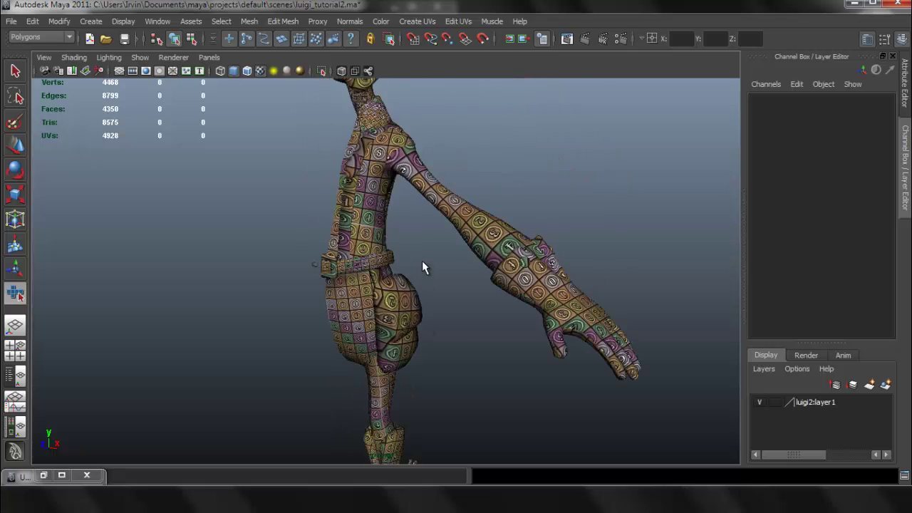
{"action": "left_click_drag", "start_coordinate": [441, 262], "coordinate": [455, 271], "text": "alt"}
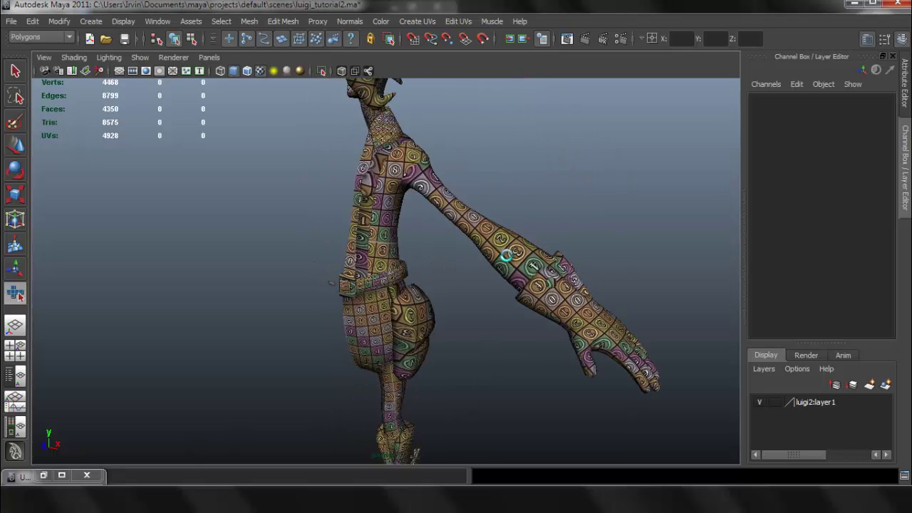
{"action": "key", "text": "q"}
{"action": "key", "text": "ctrl+s"}
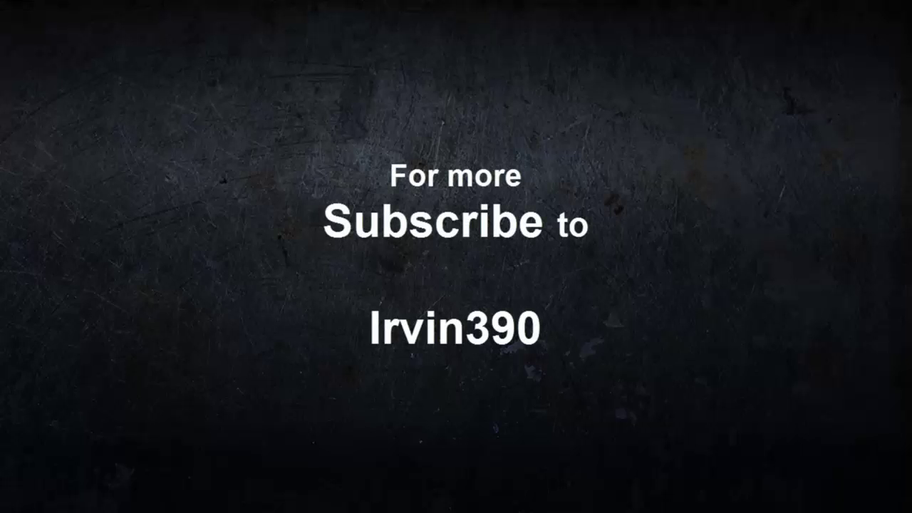